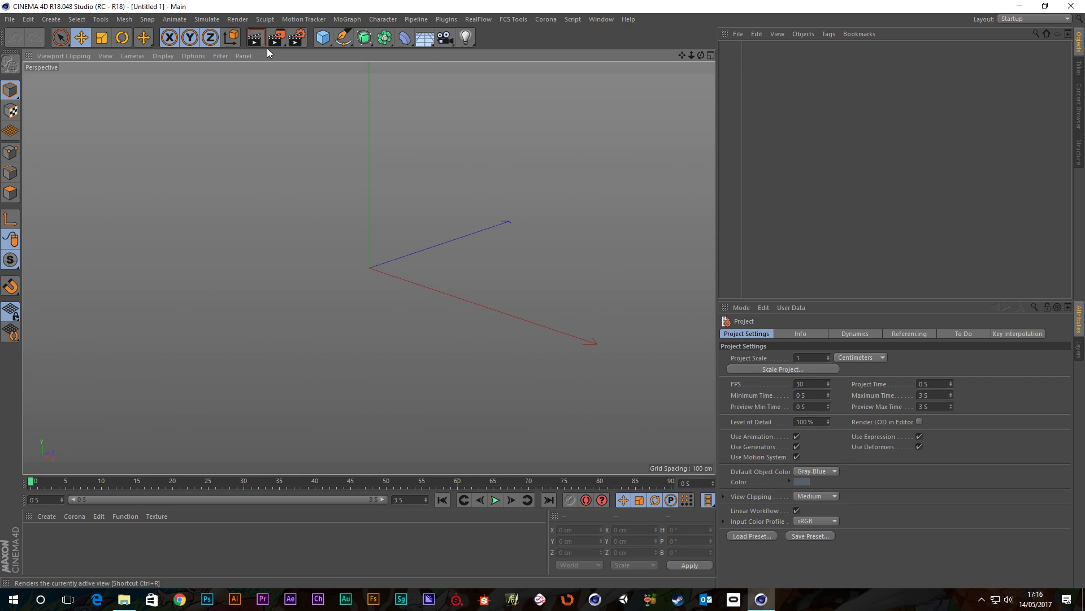
Add a plane to the scene and set the viewport display to Gouraud Shading (Lines).
left_click(324, 39)
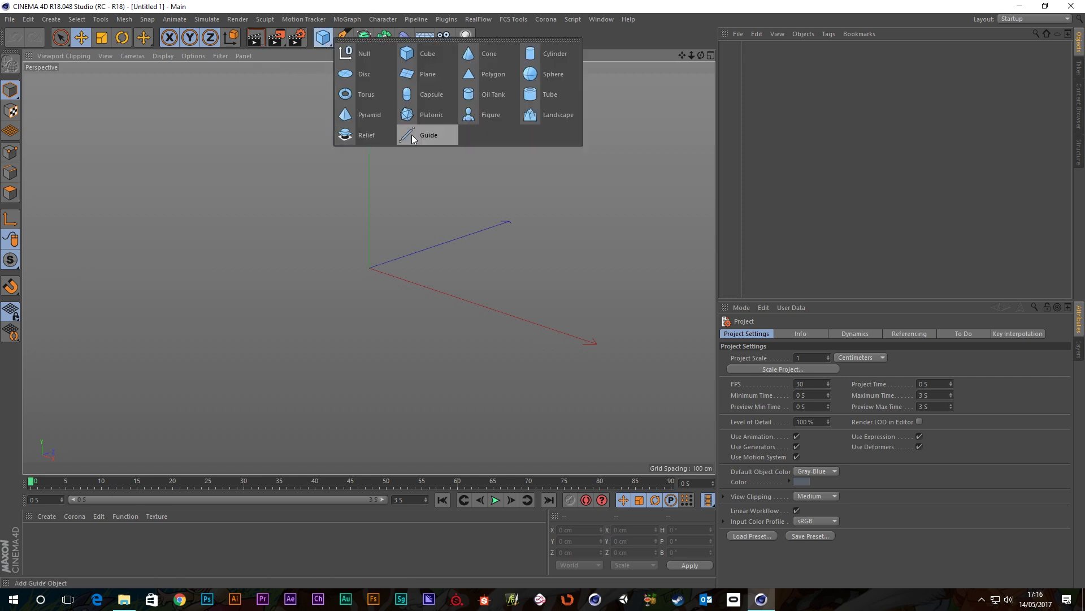
left_click(421, 74)
left_click_drag(462, 218, 451, 249, "alt")
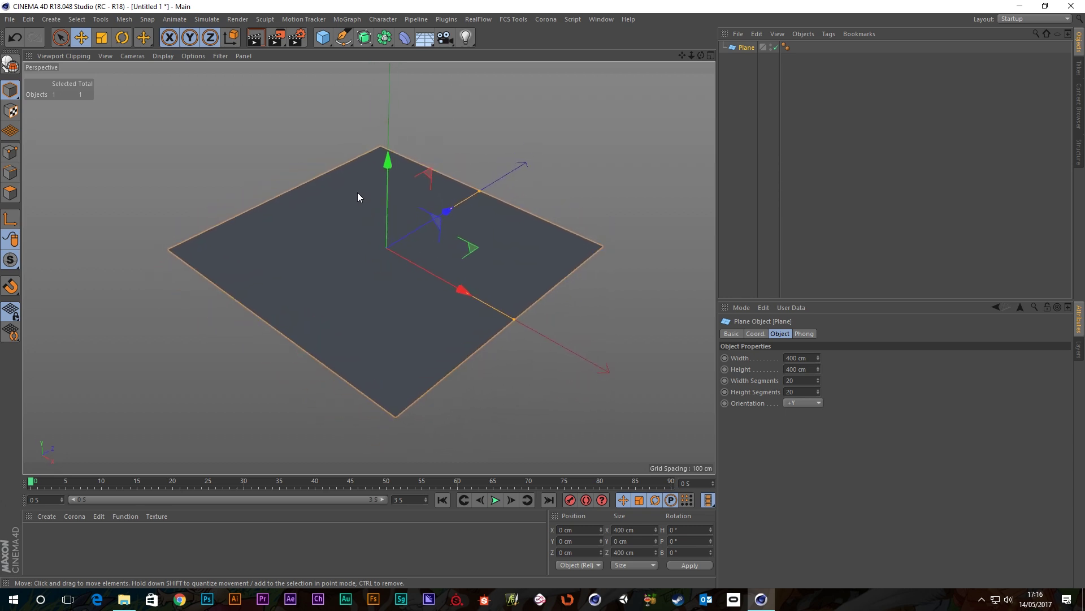
scroll(357, 192, "up", 2)
left_click(156, 58)
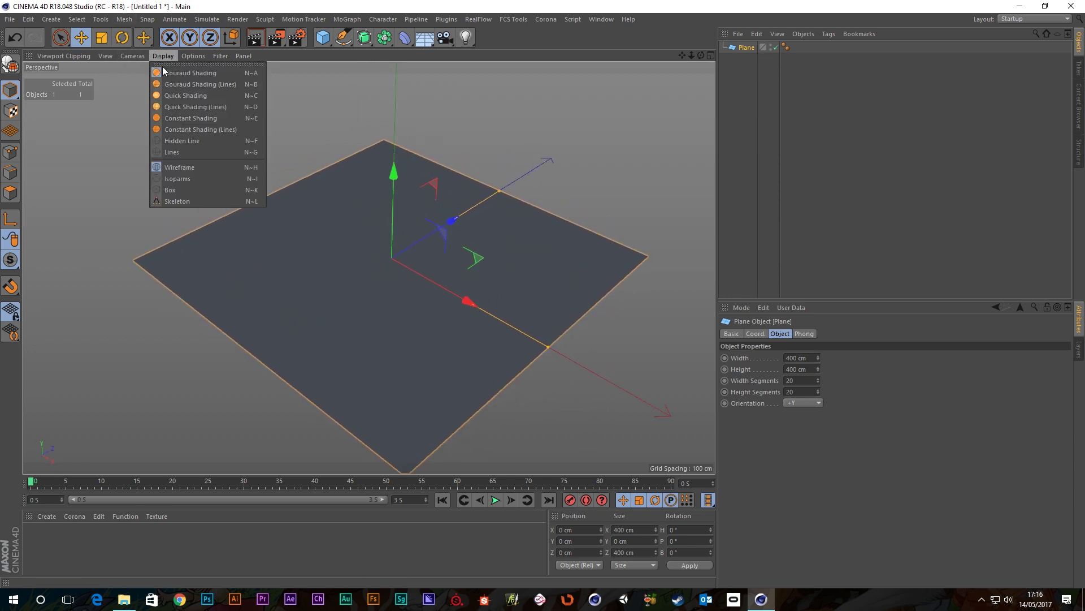
left_click(184, 86)
scroll(344, 254, "up", 2)
scroll(350, 265, "up", 2)
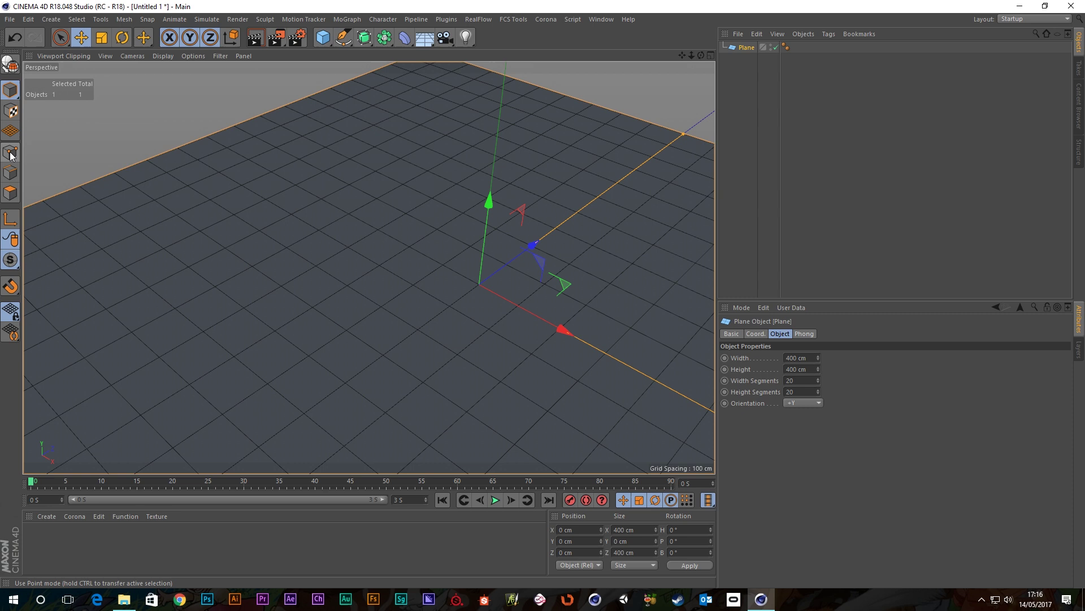
Make the plane editable and select a single point near its centre in point mode.
left_click(10, 151)
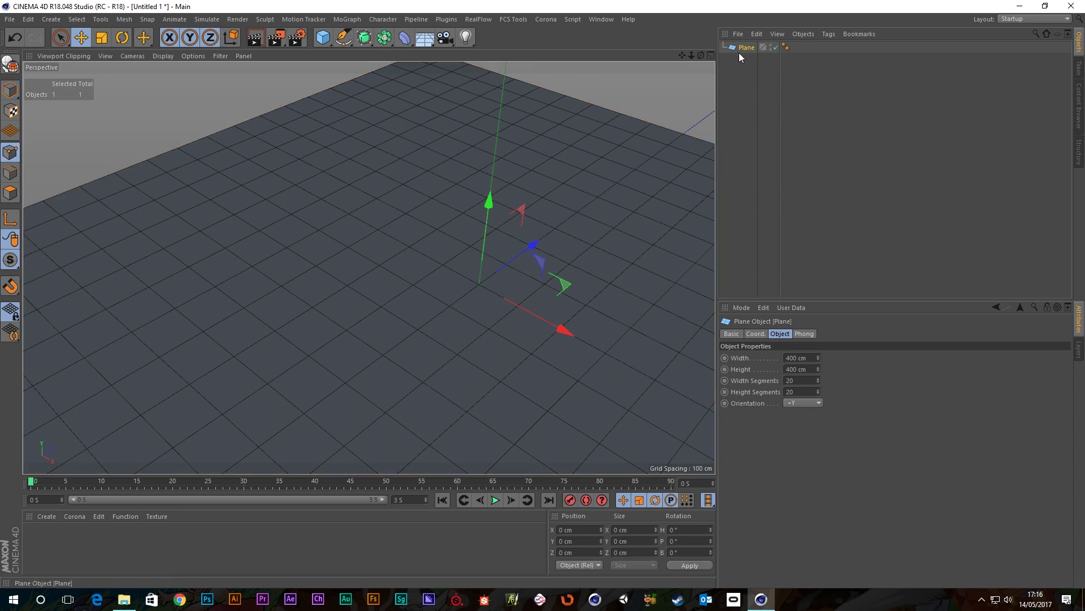
left_click(10, 64)
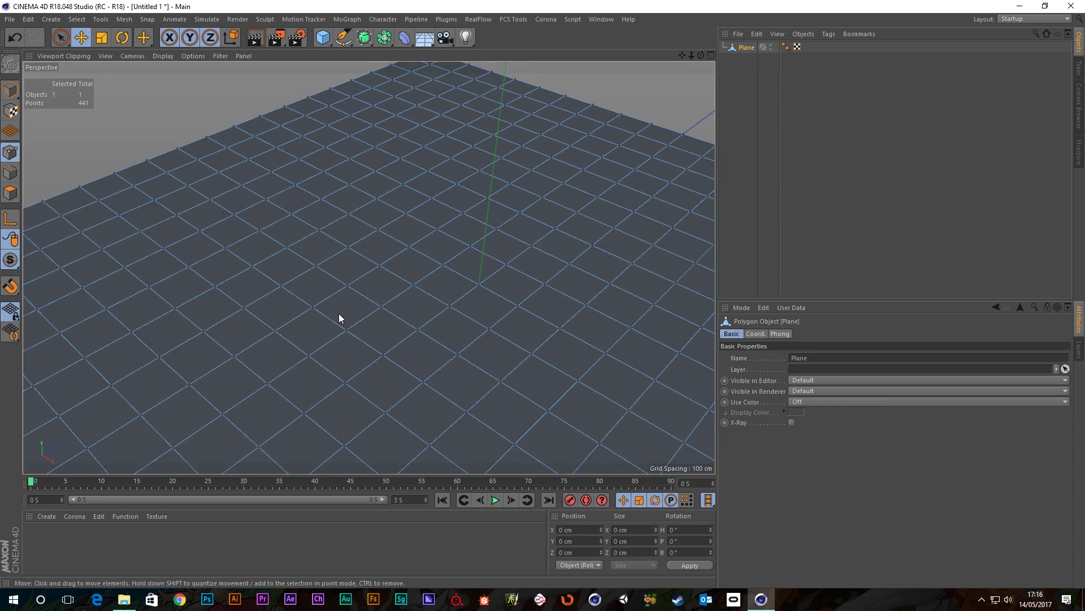
key("9")
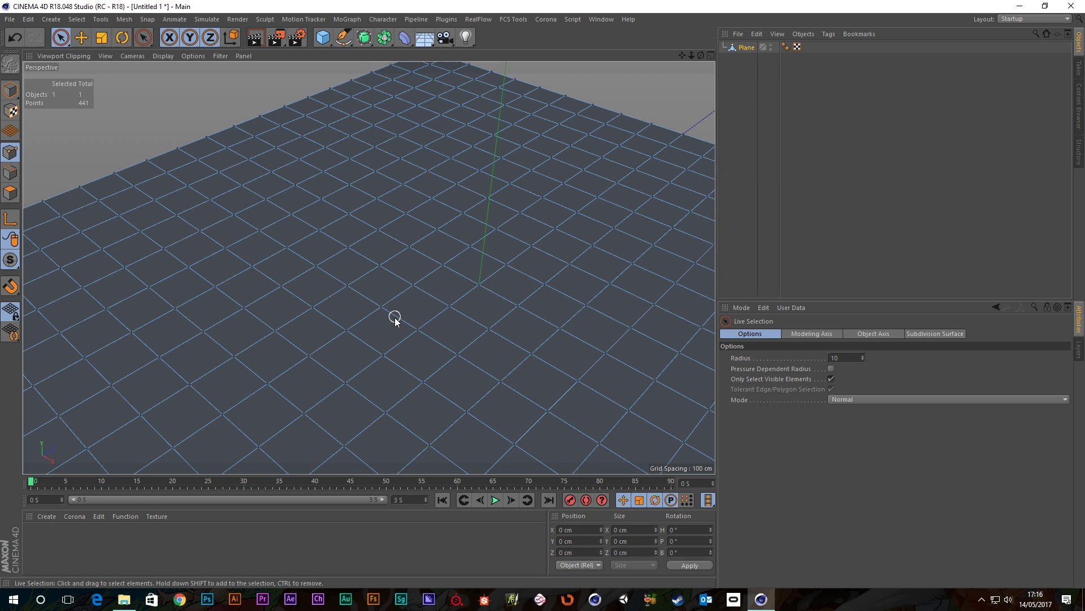
left_click(382, 307)
key("s")
scroll(390, 327, "up", 3)
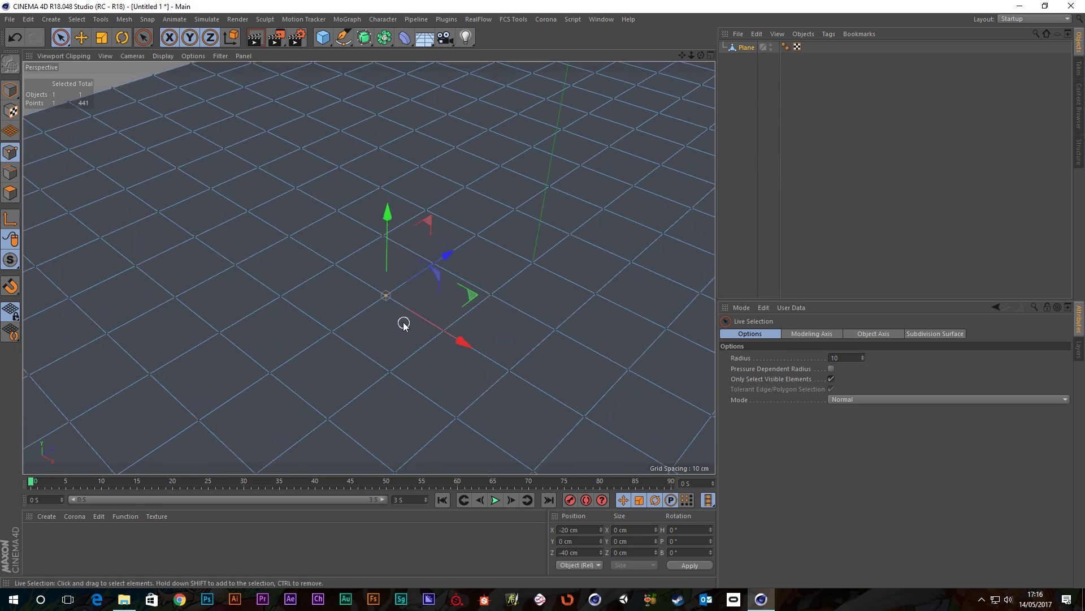
Bevel the selected point with a 16 cm offset, 5 subdivisions and a depth of -100% to form a circle.
right_click(495, 221)
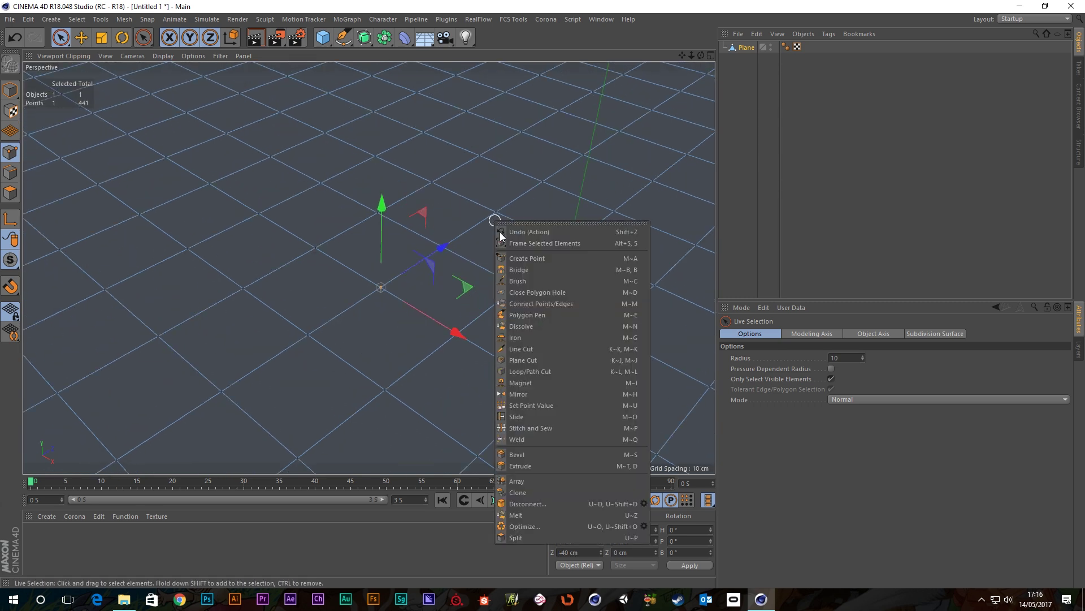
left_click(514, 454)
left_click_drag(510, 306, 554, 308)
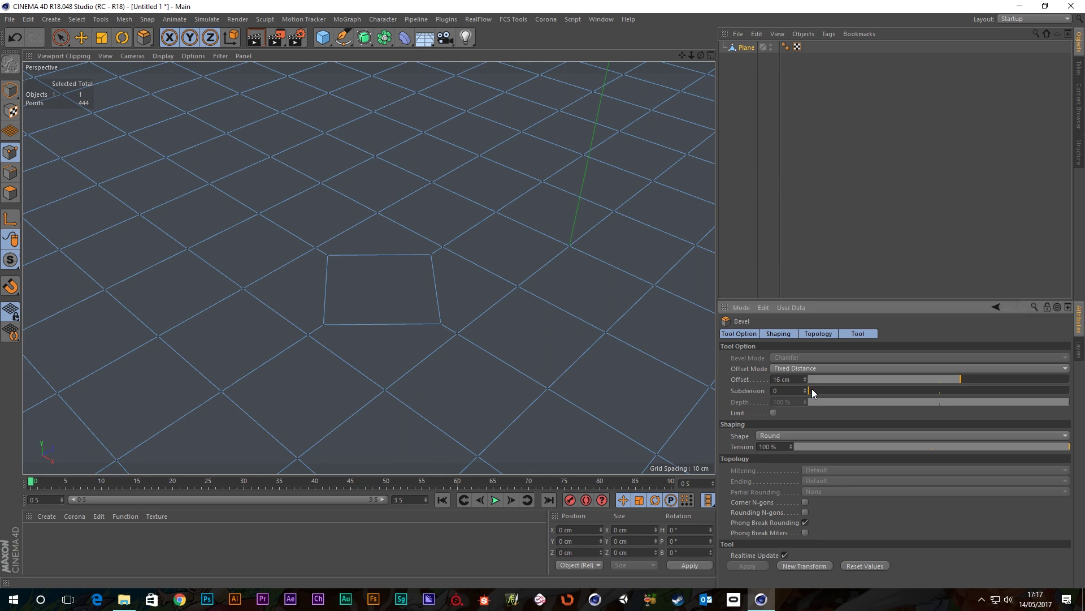
left_click_drag(812, 390, 871, 394)
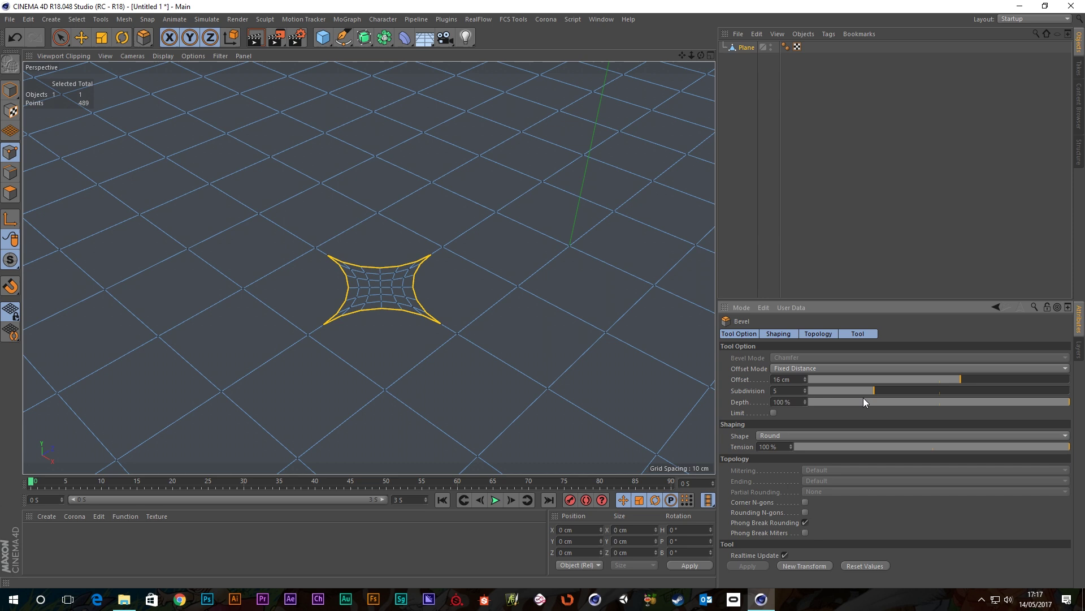
left_click_drag(1069, 402, 768, 418)
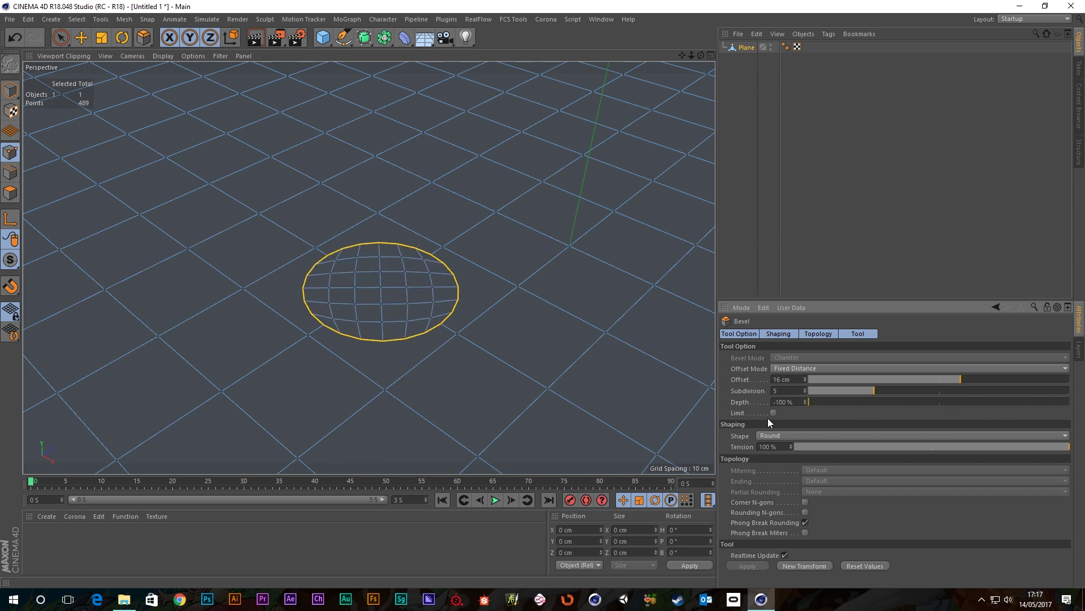
Select all points inside the circle with Live Selection and delete them to open a round hole.
mouse_move(392, 314)
left_mouse_down("alt")
mouse_move(397, 351)
mouse_move(393, 324)
left_mouse_up("alt")
key("space")
left_click(376, 291)
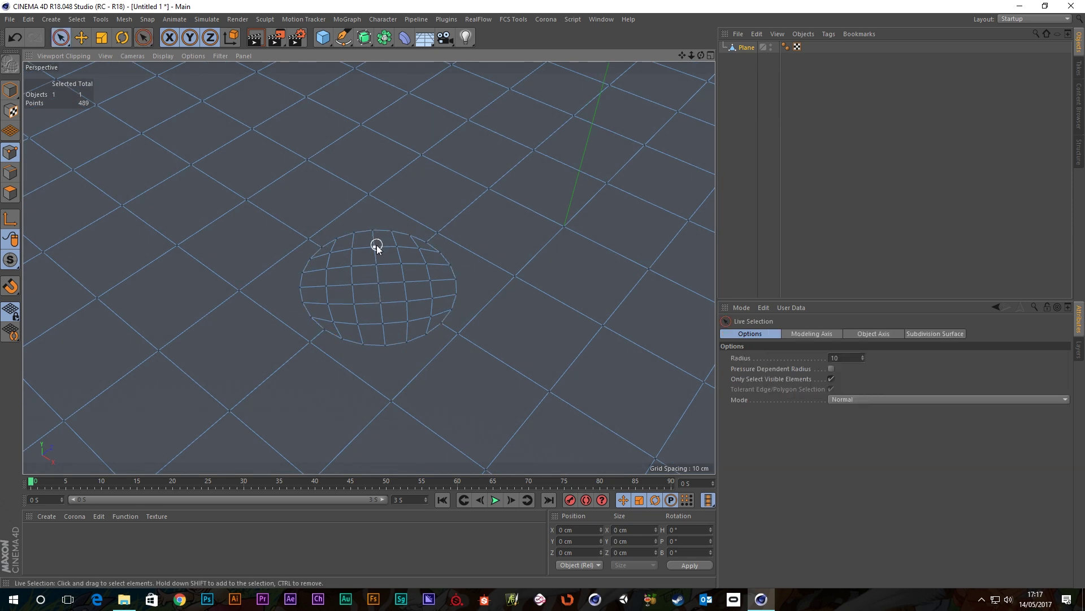
left_click_drag(422, 251, 343, 253)
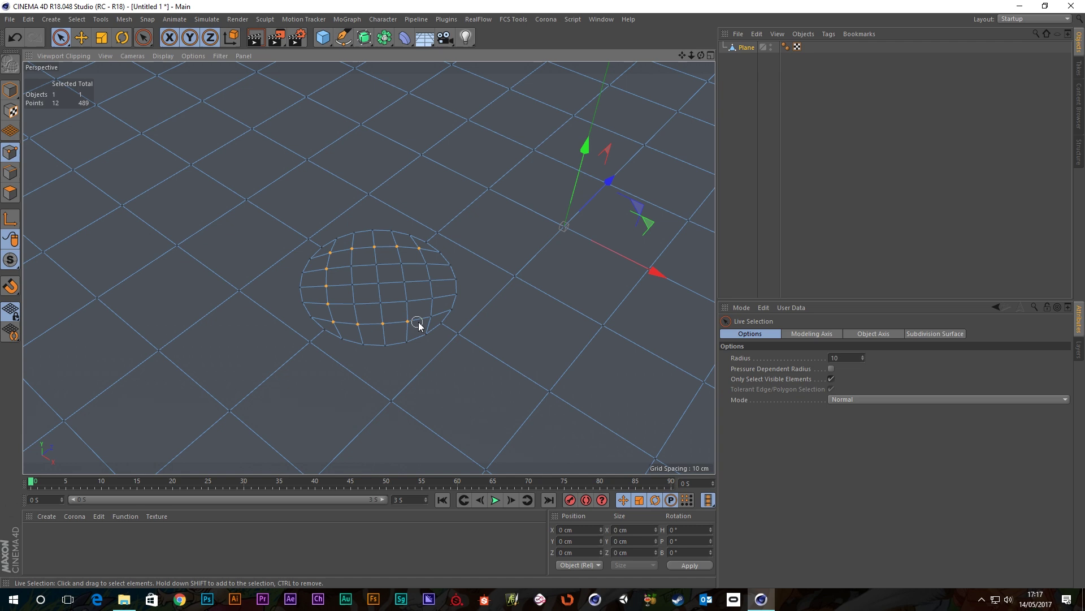
left_click_drag(418, 323, 432, 304)
left_click_drag(370, 268, 351, 293)
key("Delete")
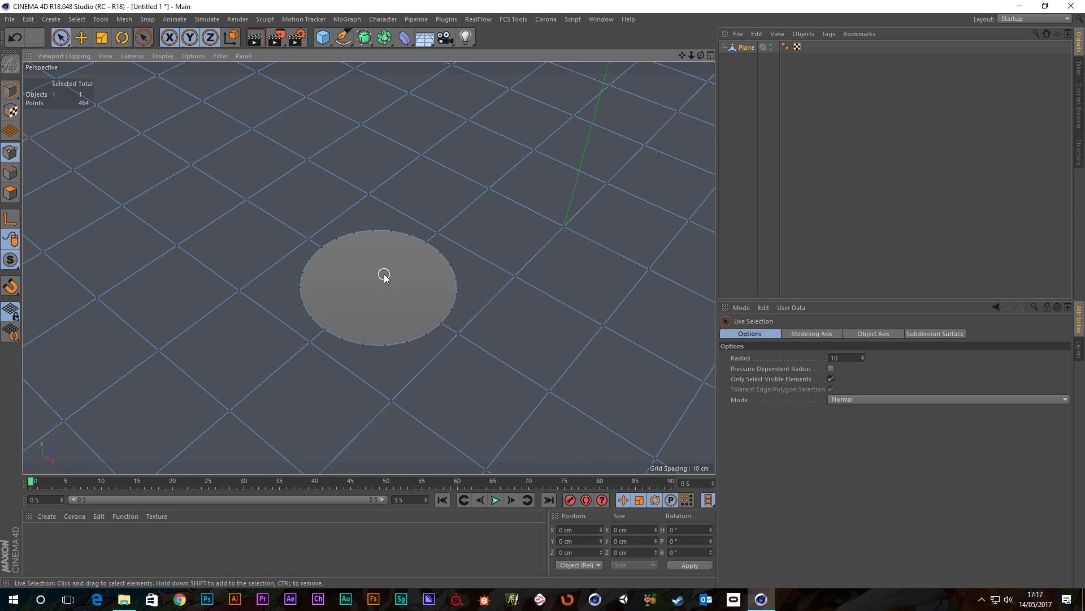
Loop-select the hole's boundary edges with Select Boundary Loop enabled and extrude them about 25 cm upward into a cylinder.
key("u")
key("l")
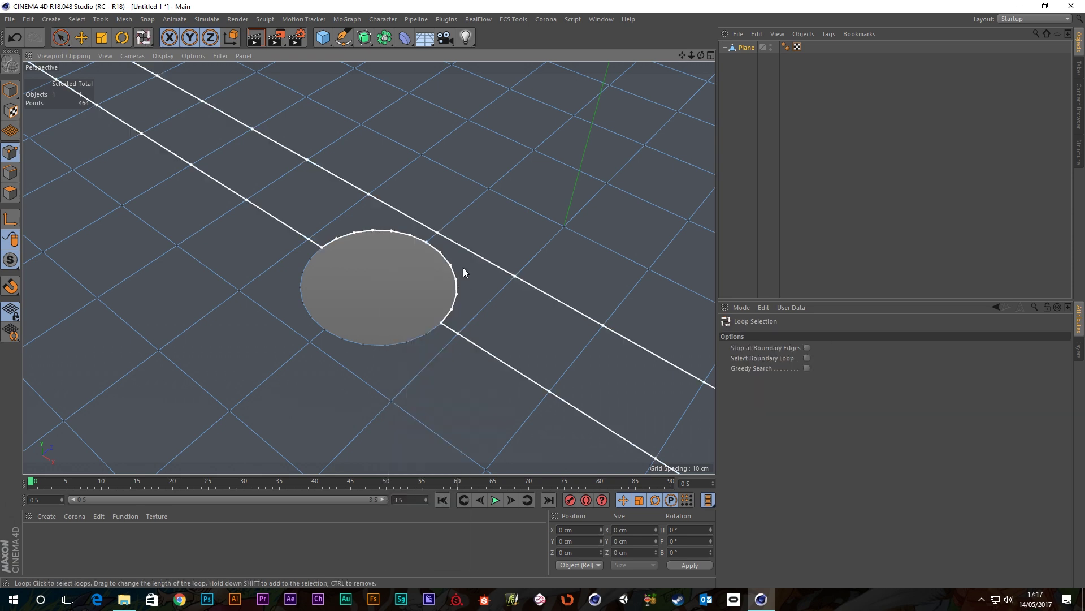
left_click(806, 358)
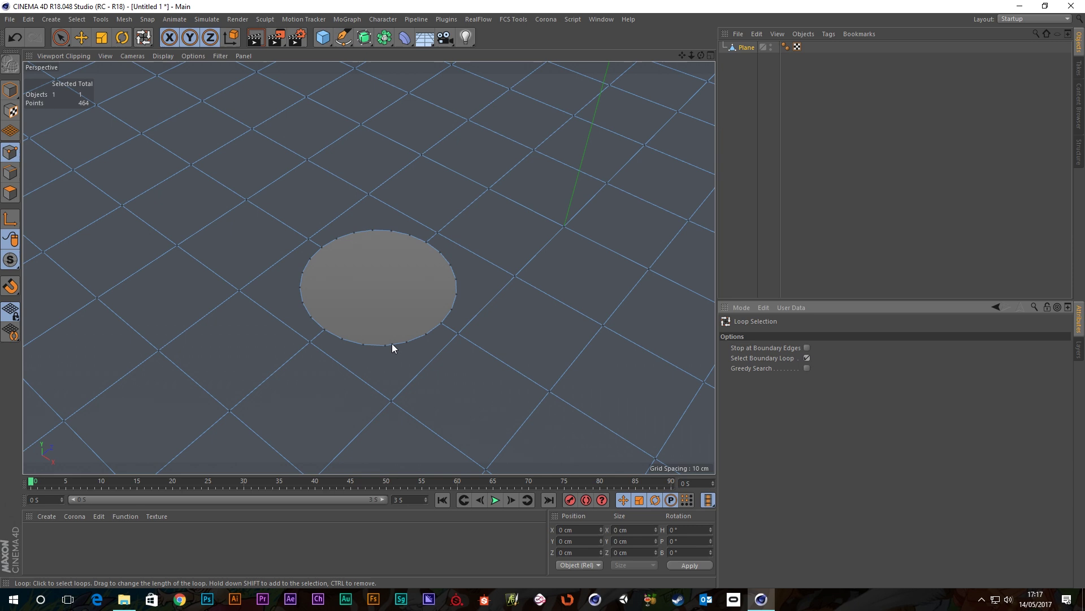
left_click(11, 172)
left_click(400, 346)
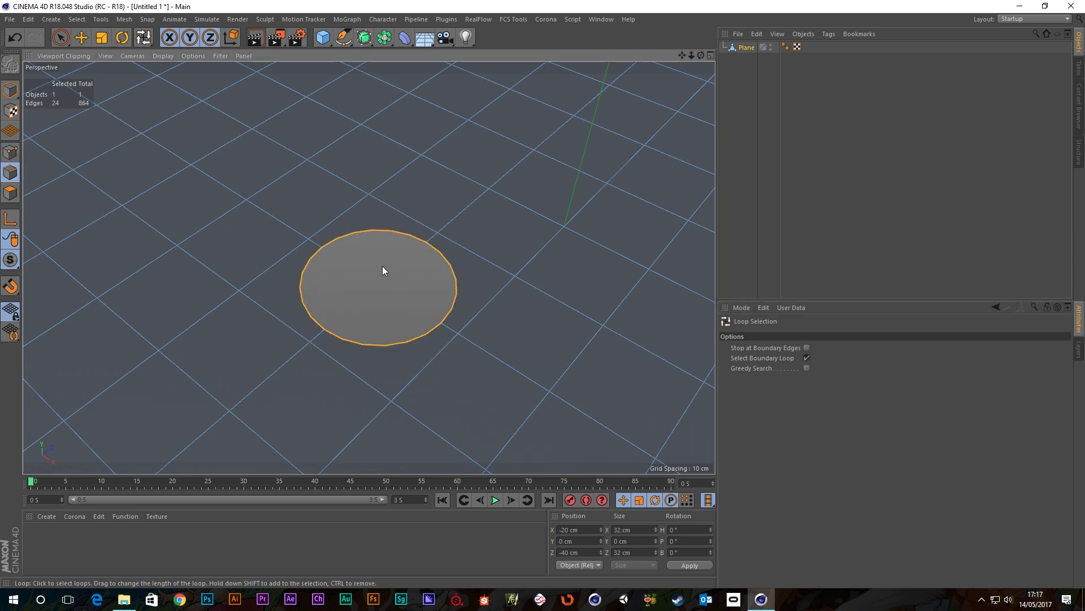
key("e")
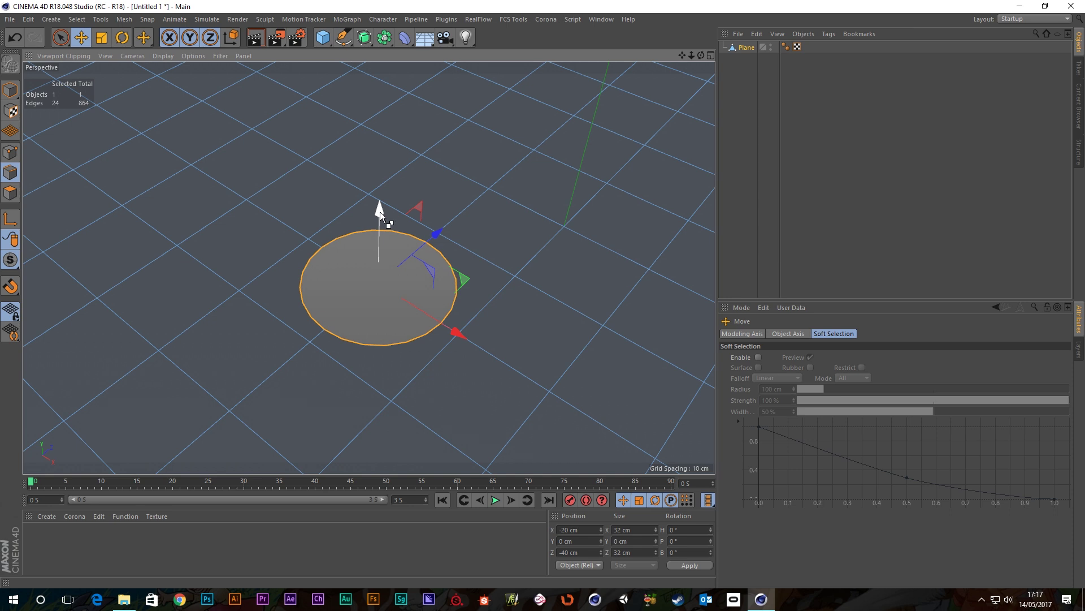
left_click_drag(380, 211, 364, 105, "ctrl")
left_click_drag(456, 281, 420, 267, "alt")
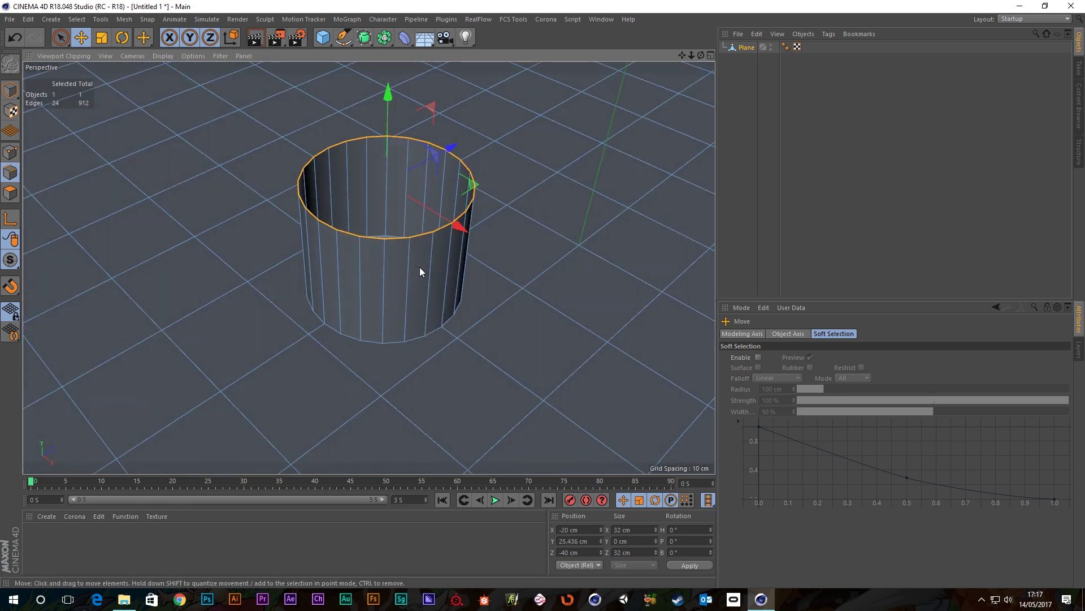
Cap the open top of the cylinder with Close Polygon Hole.
right_click(588, 282)
left_click(621, 318)
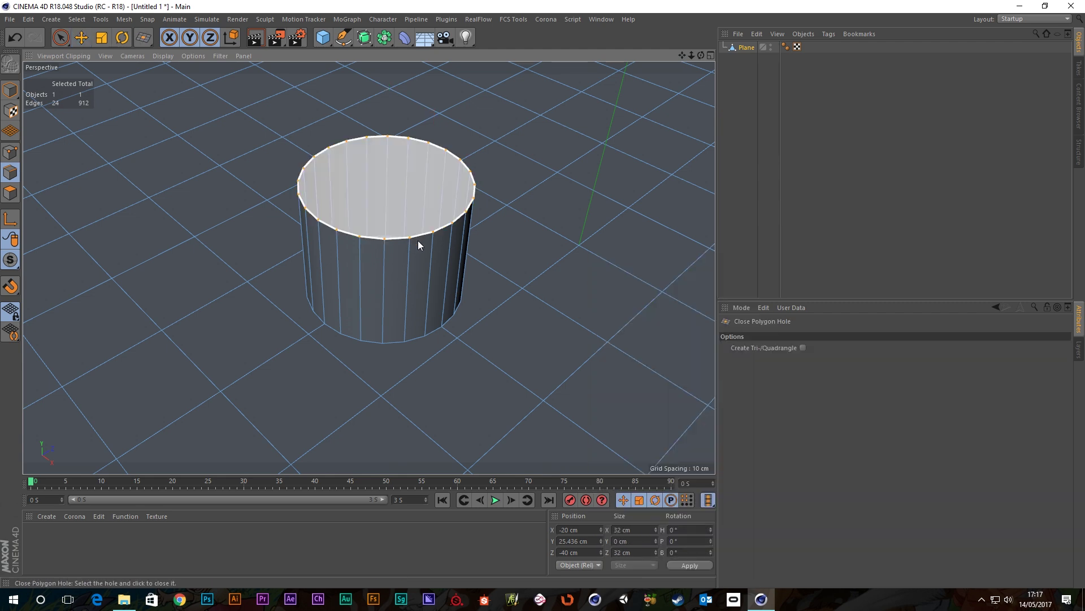
left_click(418, 239)
Bevel the cylinder's top edge loop with a 1.97 cm offset, 2 subdivisions and 100% depth.
right_click(521, 295)
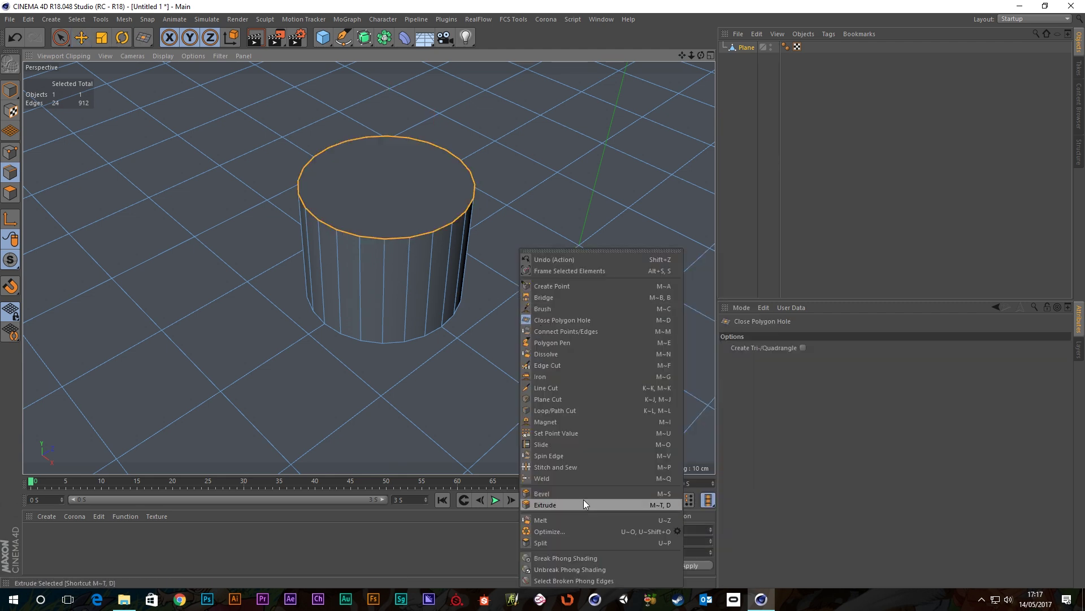
left_click(549, 494)
left_click_drag(503, 330, 529, 330)
left_click_drag(684, 334, 686, 333)
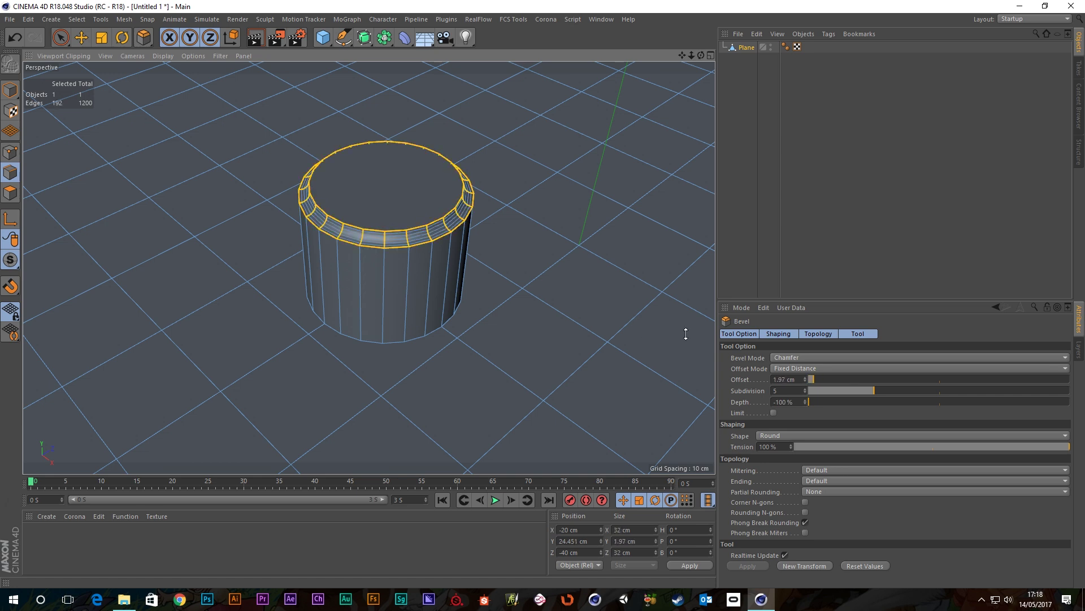
left_click_drag(856, 391, 1070, 402)
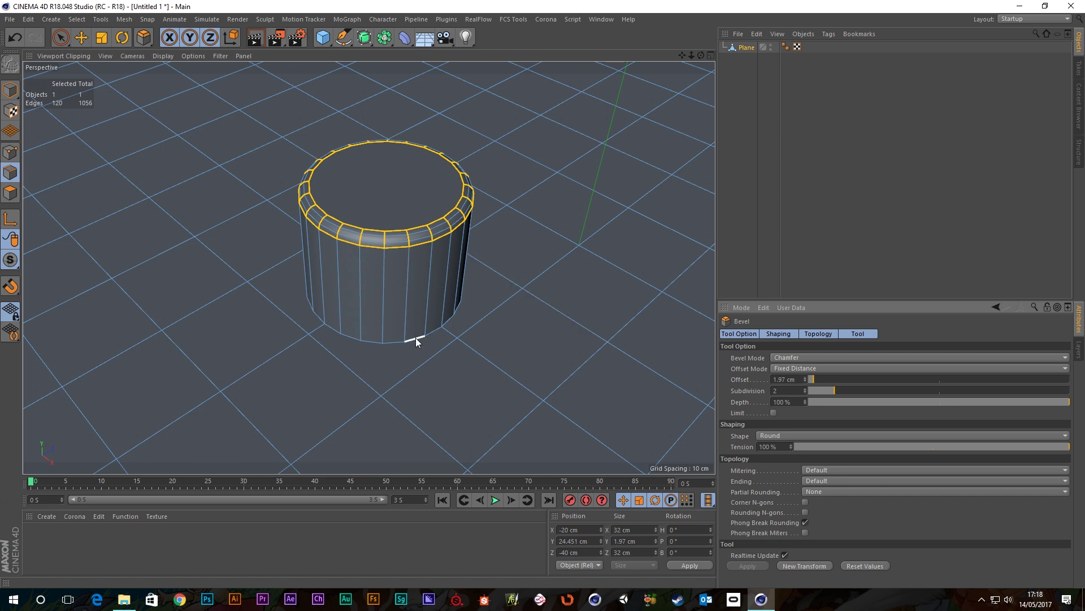
Loop-select the cylinder's base edges with Select Boundary Loop off and bevel them by about 1.8 cm with 2 subdivisions.
key("u")
key("l")
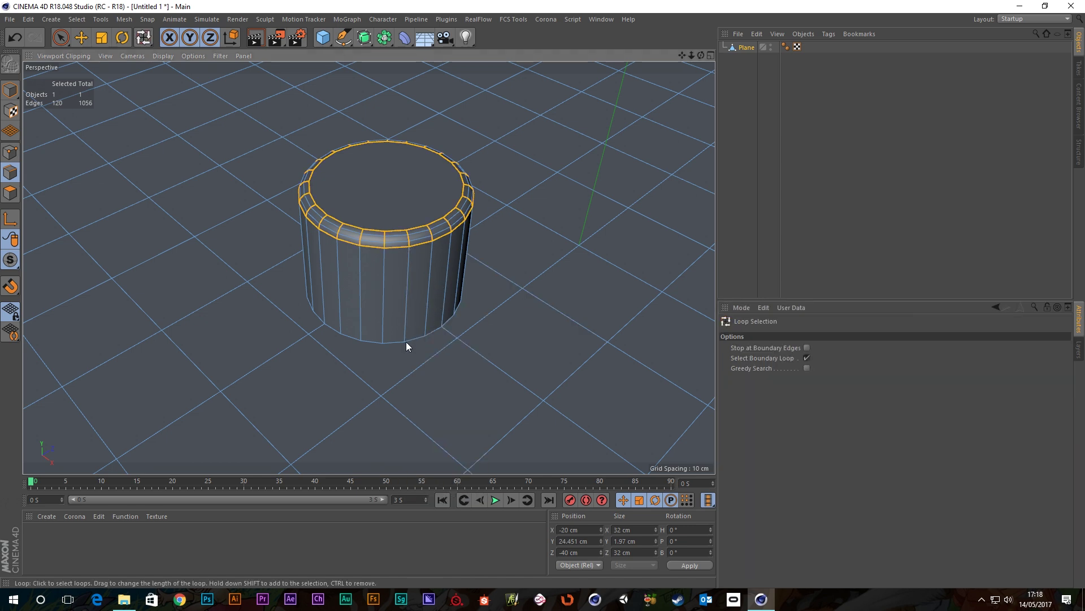
left_click(807, 358)
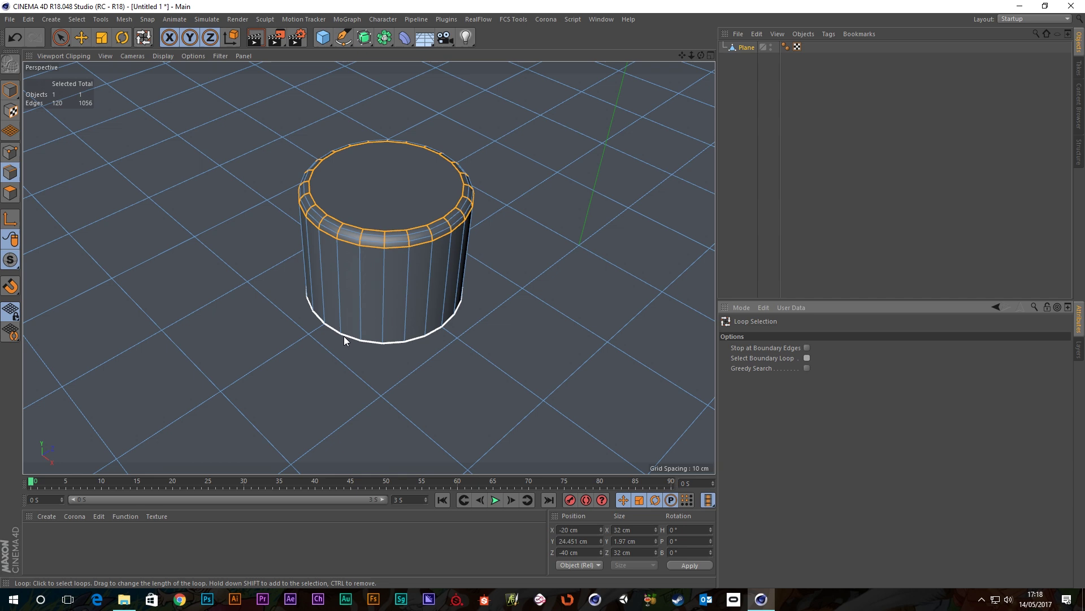
left_click(327, 327)
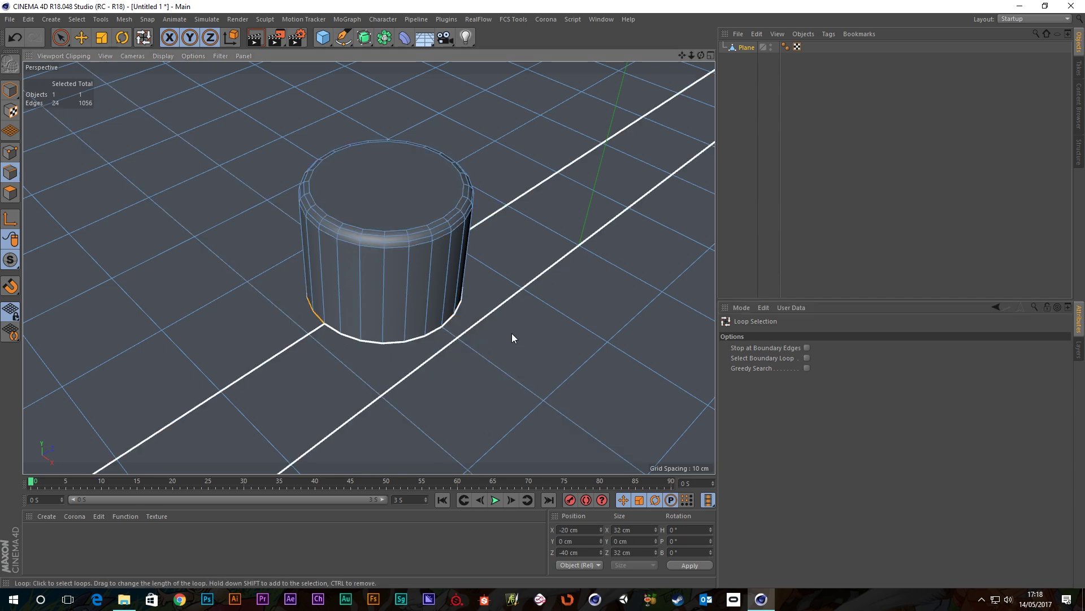
right_click(528, 343)
left_click(548, 494)
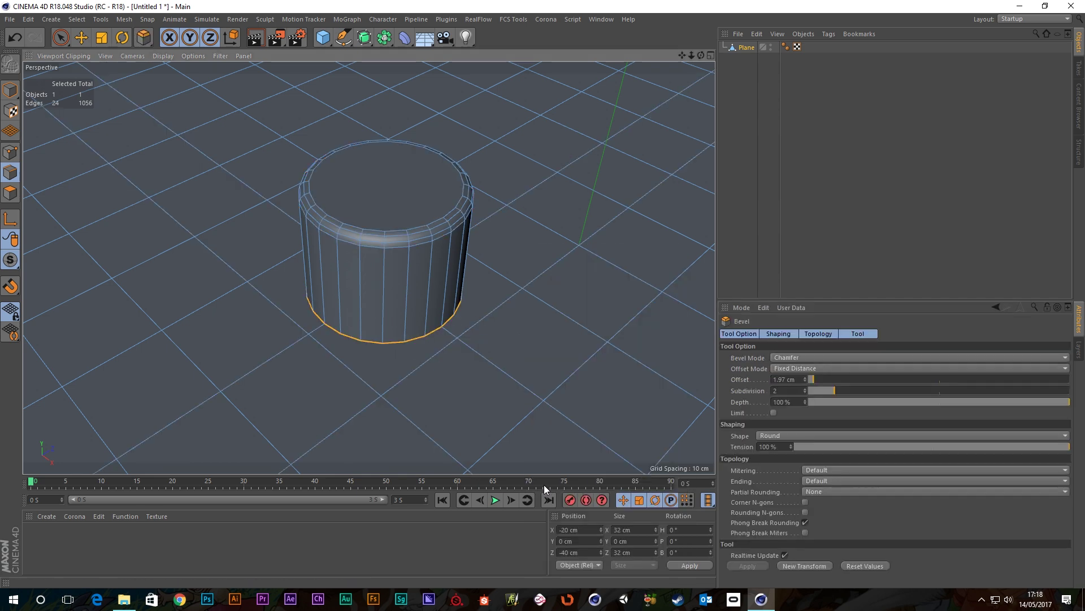
mouse_move(484, 342)
left_mouse_down()
mouse_move(512, 342)
mouse_move(493, 341)
left_mouse_up()
key("space")
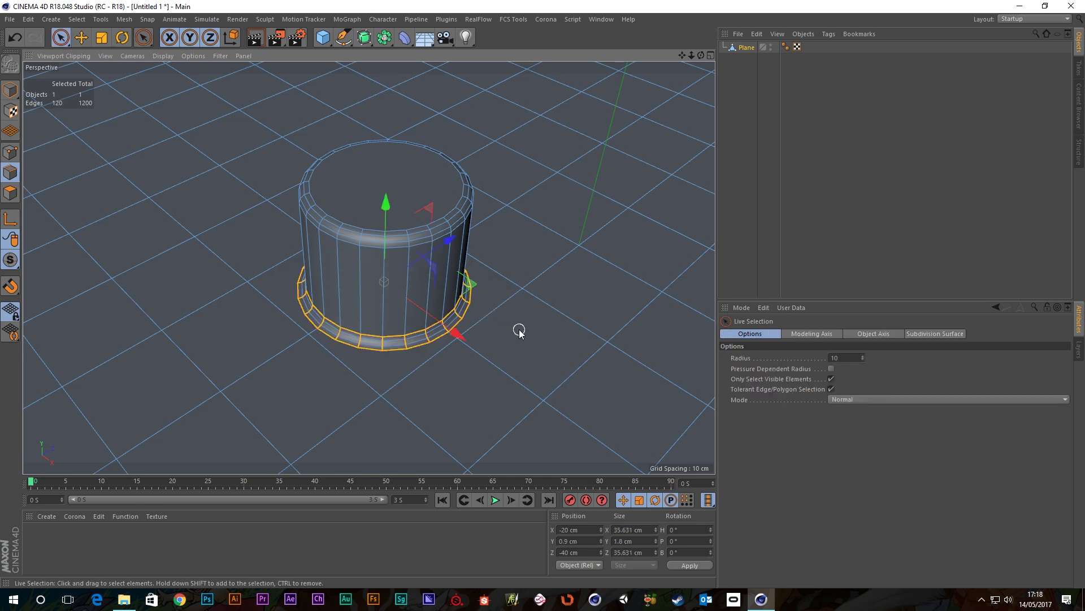
Clear the edge selection and switch to model mode.
scroll(512, 327, "down", 3)
middle_click_drag(514, 333, 418, 291, "alt")
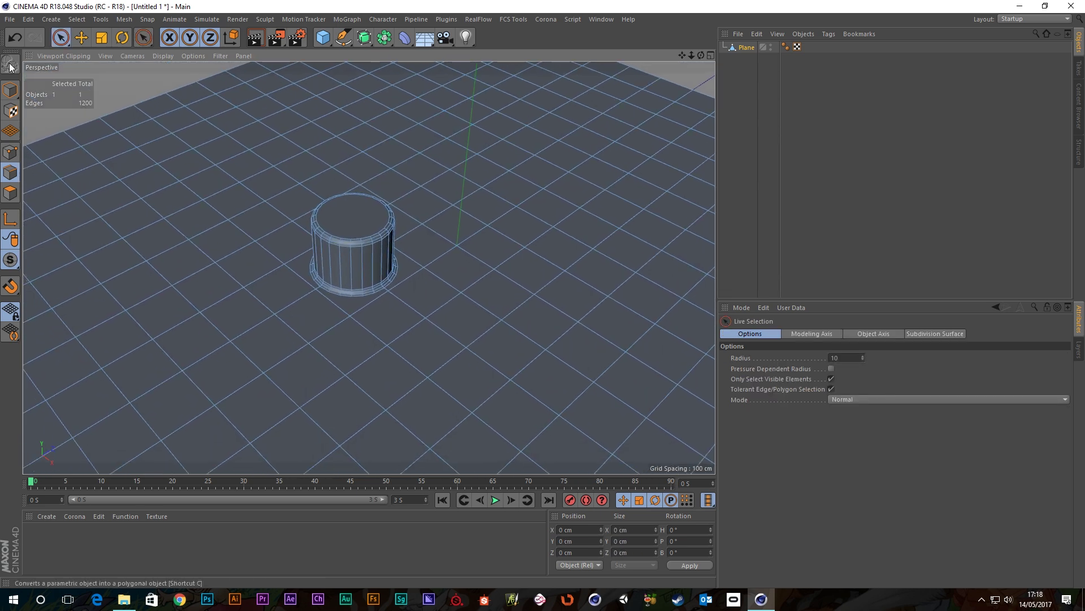
left_click(8, 88)
left_click(9, 90)
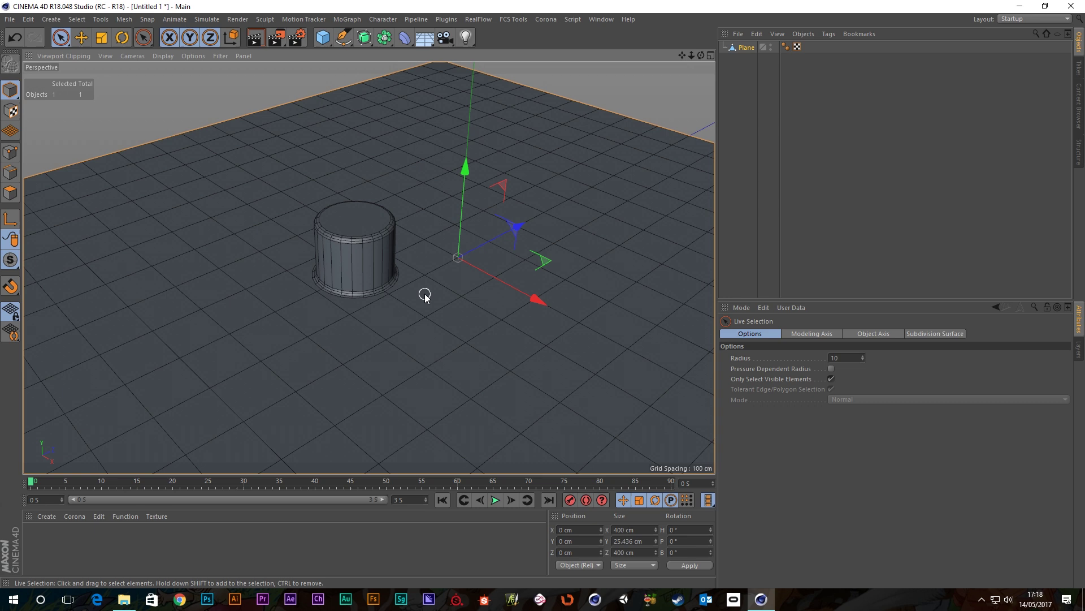
Display the mesh in Gouraud Shading without lines and examine the surface around the cylinder for shading artifacts.
right_click(419, 288)
key("Escape")
key("n")
key("a")
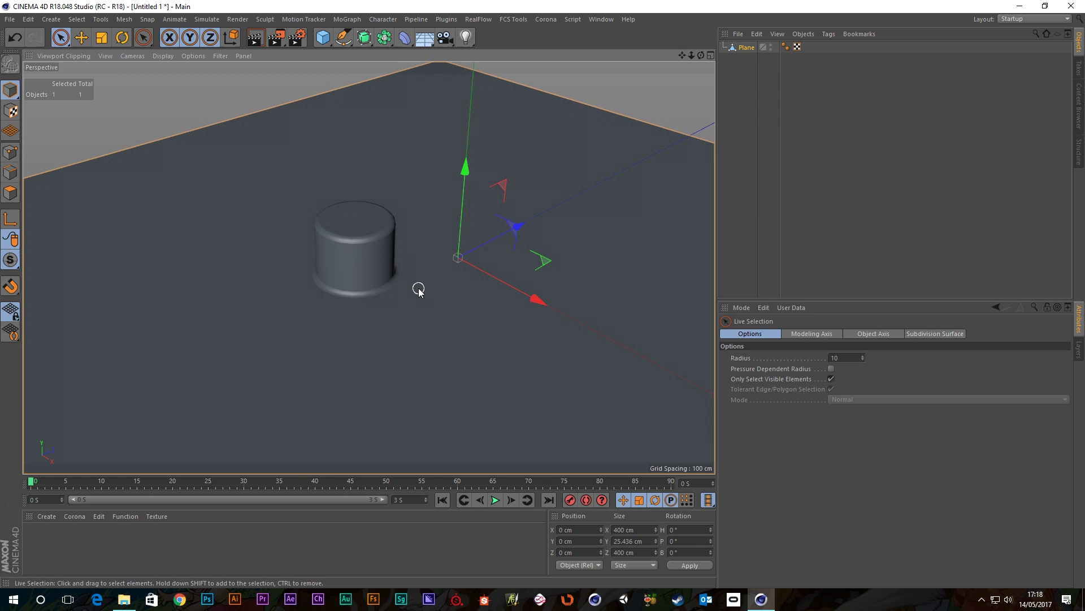
mouse_move(407, 279)
left_mouse_down("alt")
mouse_move(435, 72)
mouse_move(439, 266)
mouse_move(423, 293)
left_mouse_up("alt")
scroll(395, 243, "down", 4)
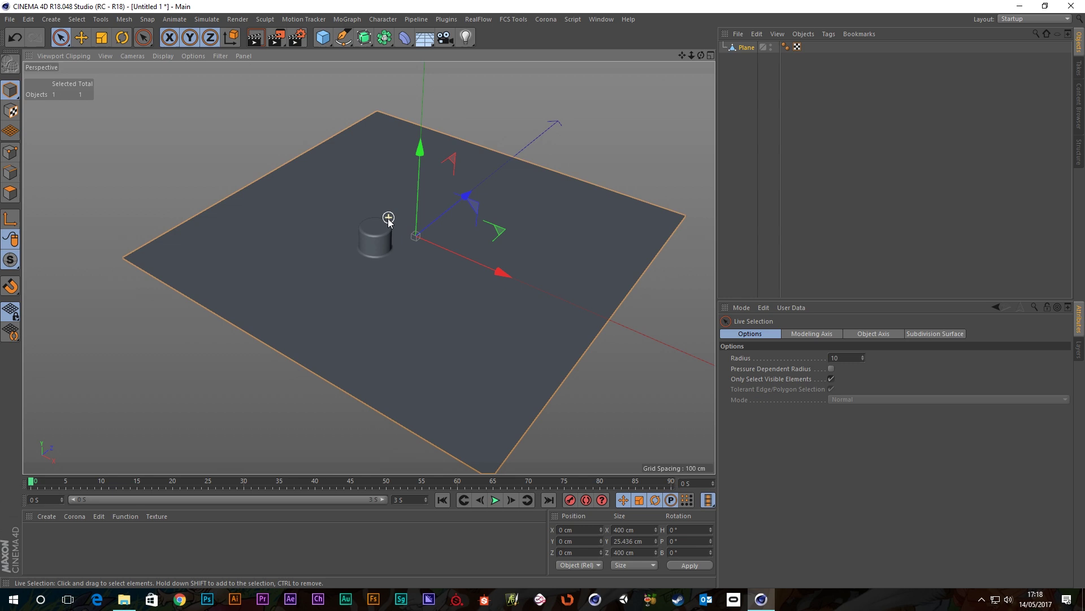
mouse_move(371, 204)
middle_mouse_down("alt")
mouse_move(364, 247)
mouse_move(367, 200)
middle_mouse_up("alt")
left_click_drag(367, 200, 342, 209, "alt")
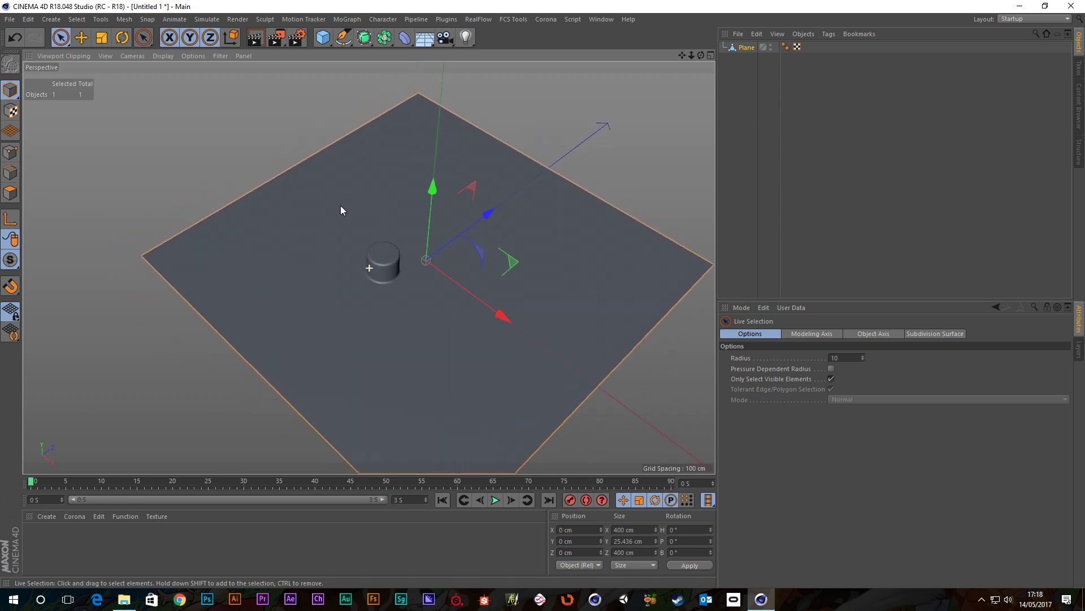
Restore the Gouraud Shading (Lines) display on the plane.
key("n")
key("b")
scroll(243, 162, "up", 6)
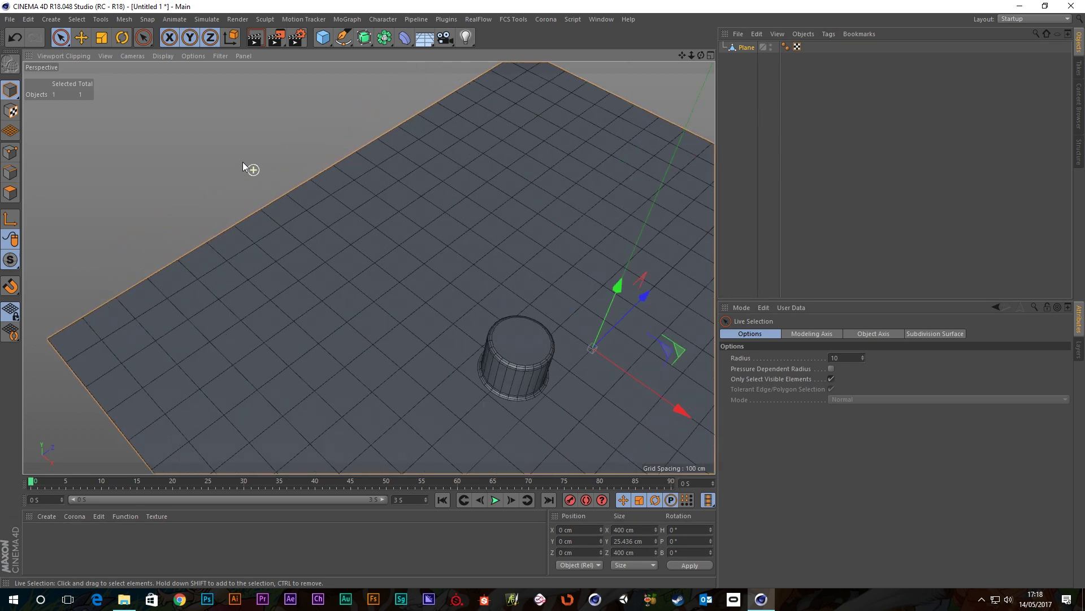
Bevel a single point on the plane's outer edge with a 15.6 cm offset, 5 subdivisions and -100% depth.
left_click(10, 152)
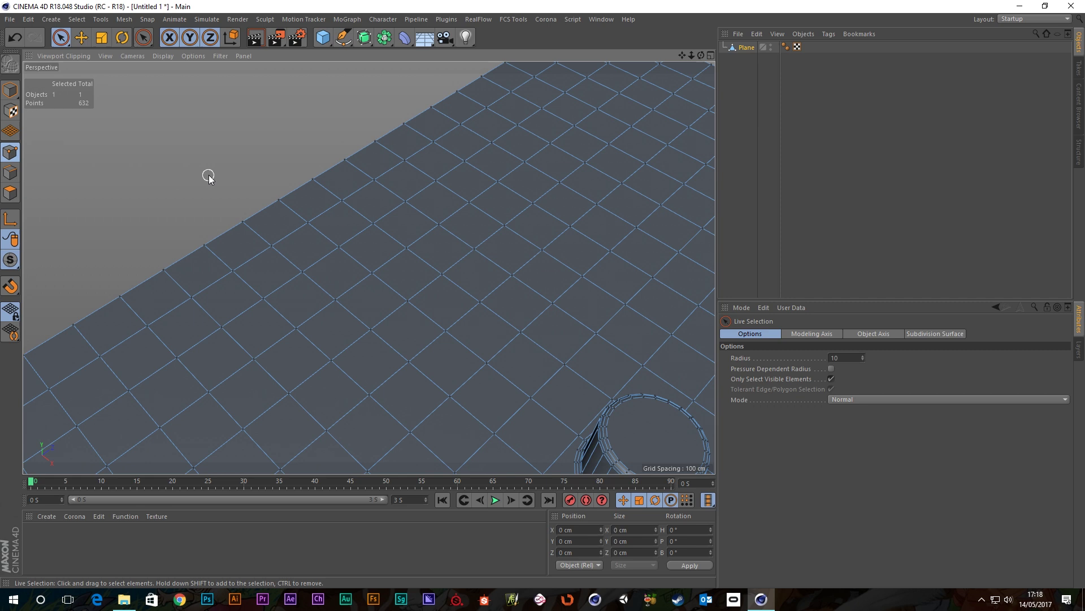
left_click(279, 199)
scroll(214, 198, "up", 3)
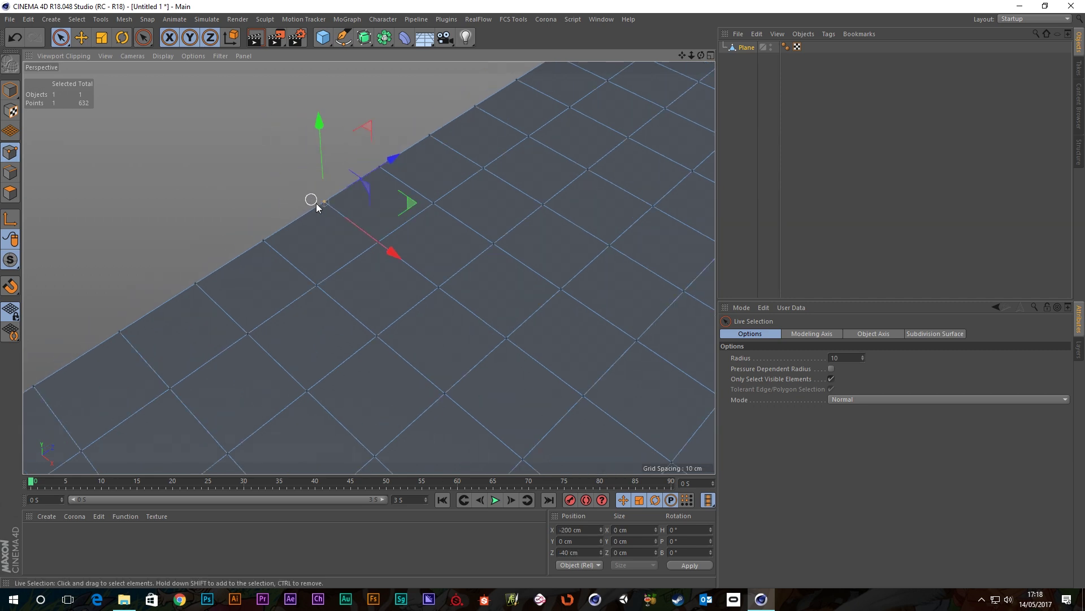
middle_click_drag(312, 201, 341, 237, "alt")
right_click(265, 190)
left_click(307, 424)
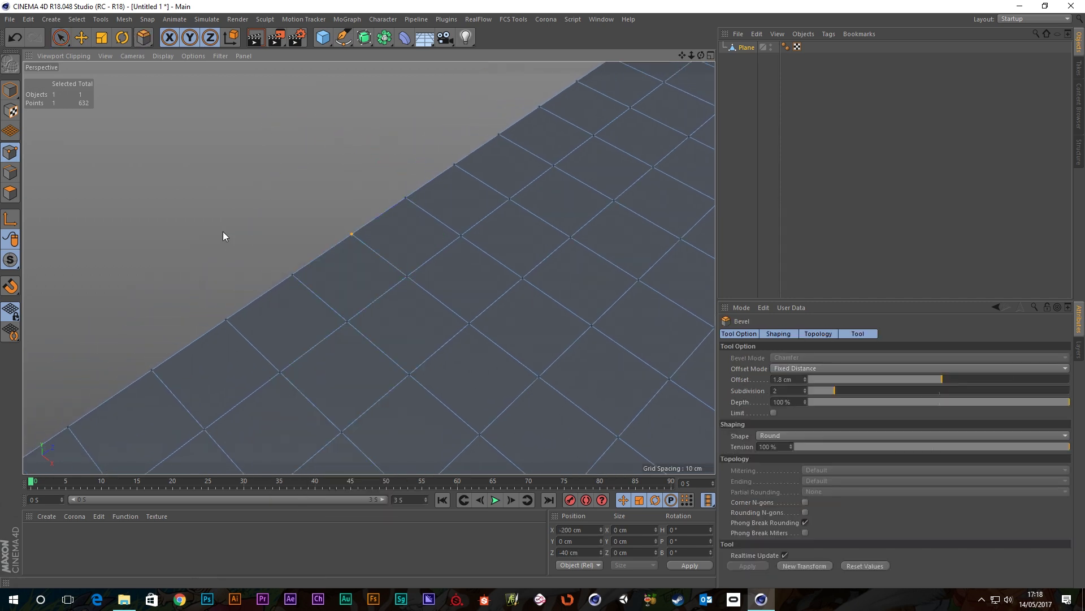
left_click_drag(223, 235, 282, 235)
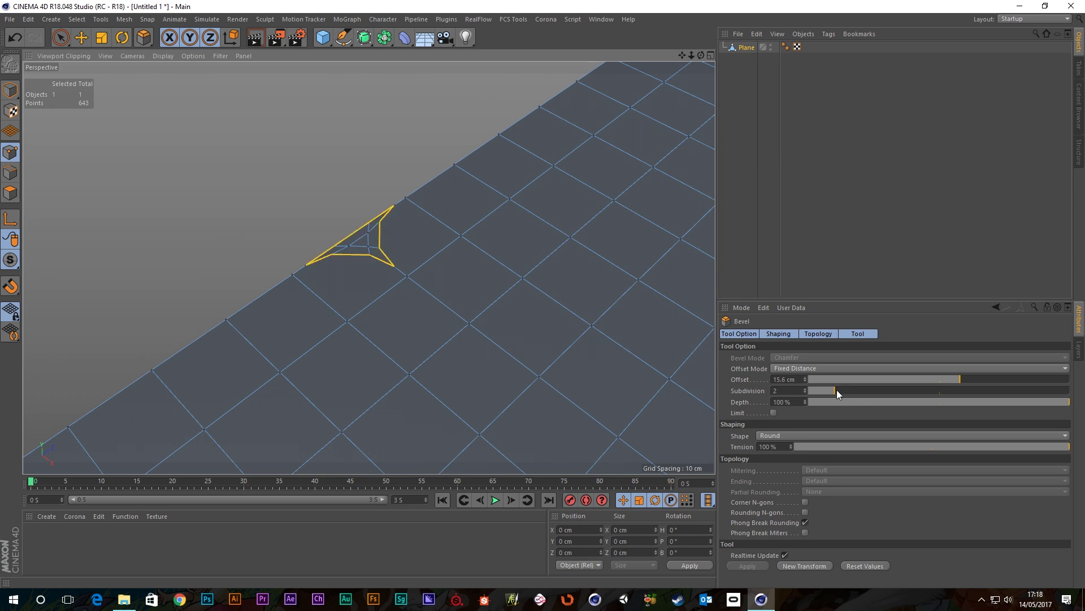
left_click_drag(836, 390, 875, 389)
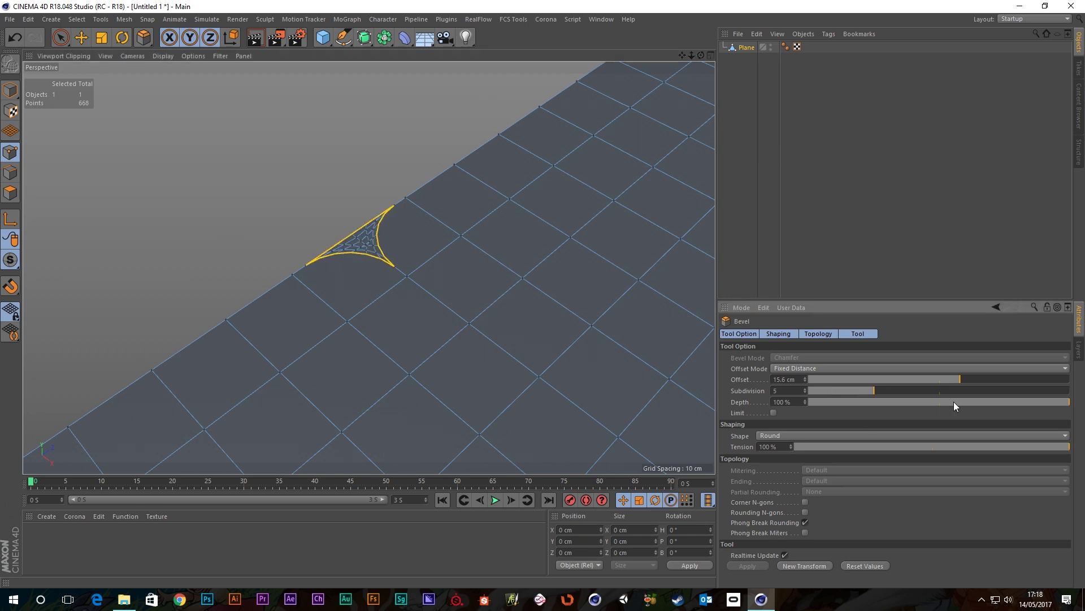
left_click_drag(955, 401, 543, 418)
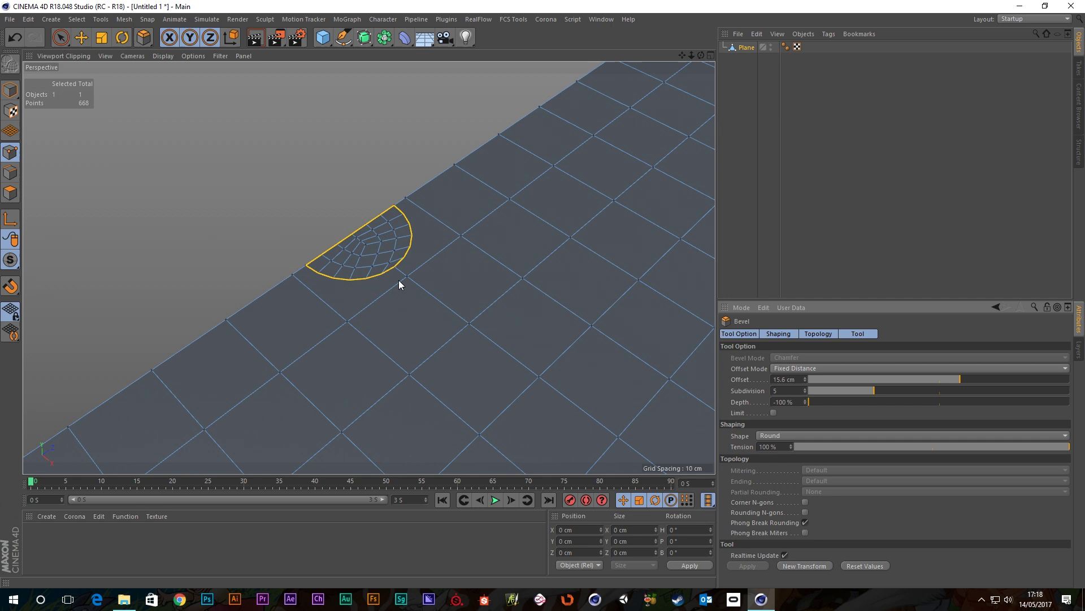
Select the points inside the half-circle on the plane's edge and delete them to open a semicircular notch.
key("space")
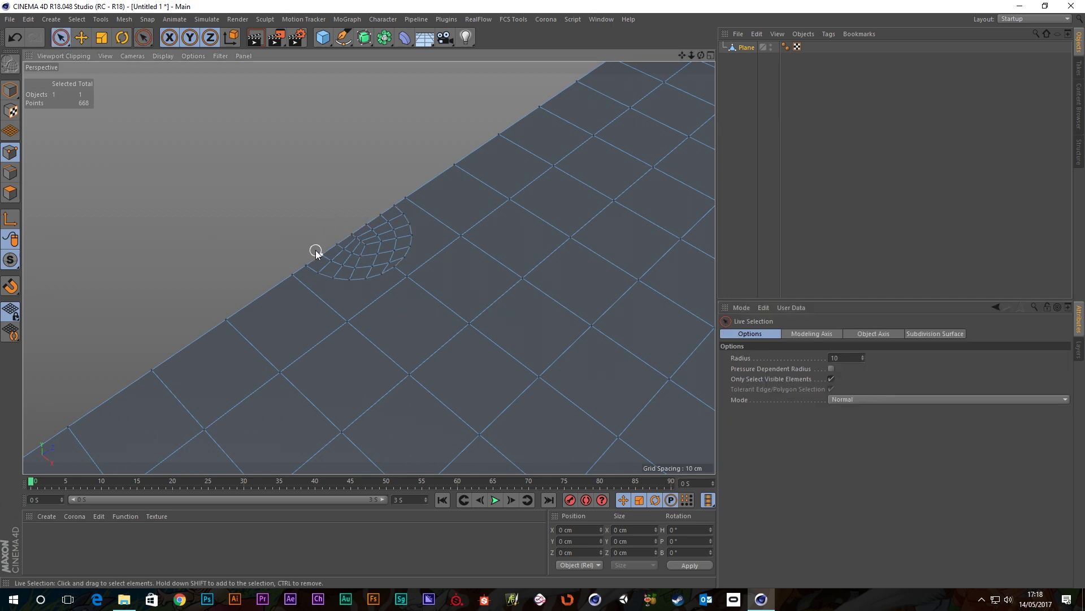
left_click_drag(316, 250, 388, 265)
left_click_drag(334, 253, 320, 237)
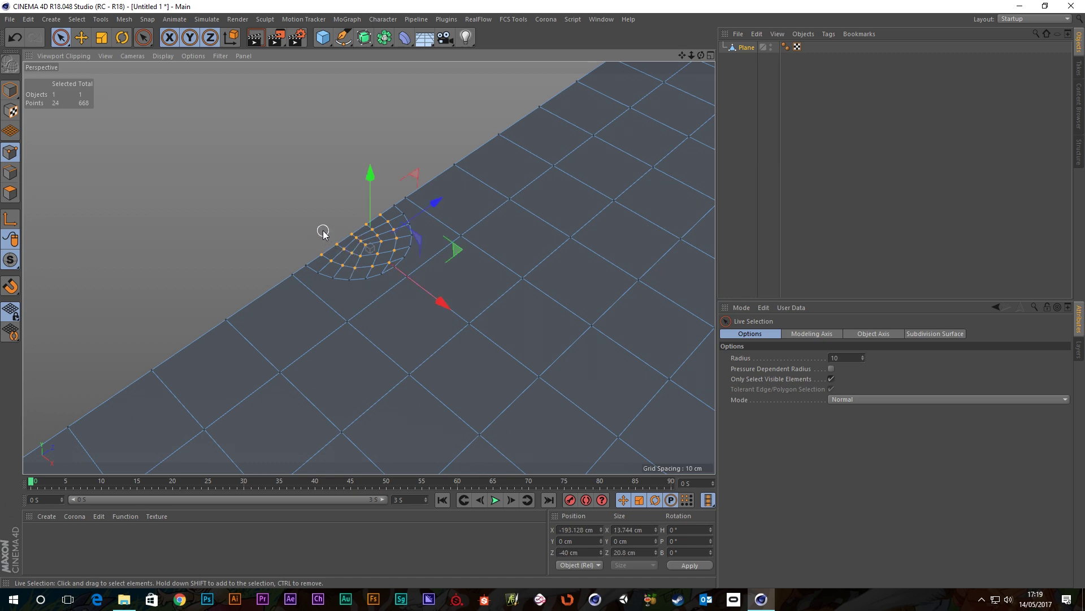
key("Delete")
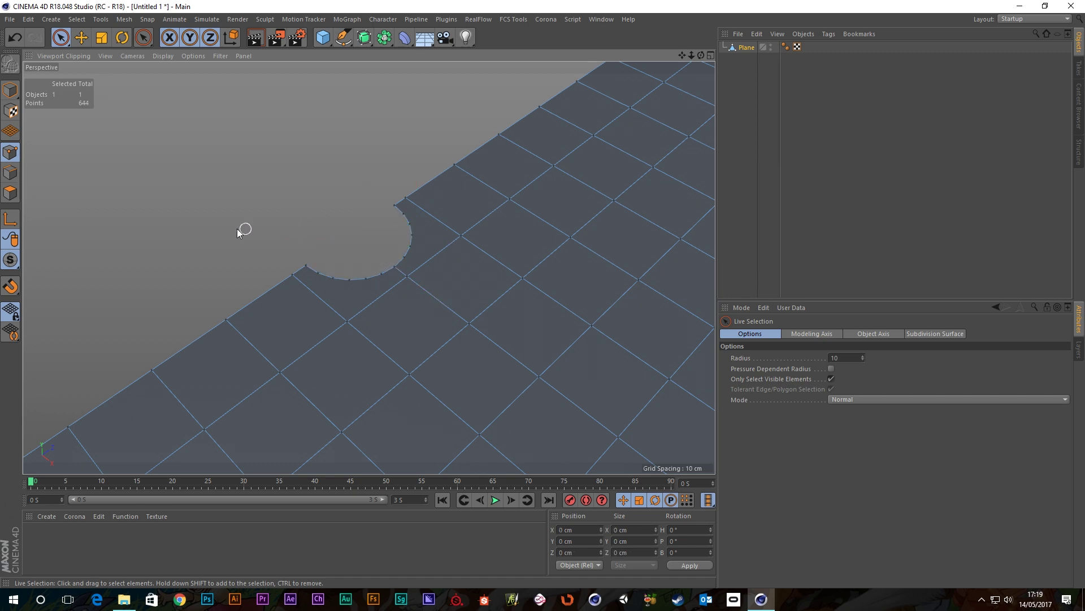
Select only the notch's curved edges and extrude them upward by about 15.8 cm.
left_click(10, 172)
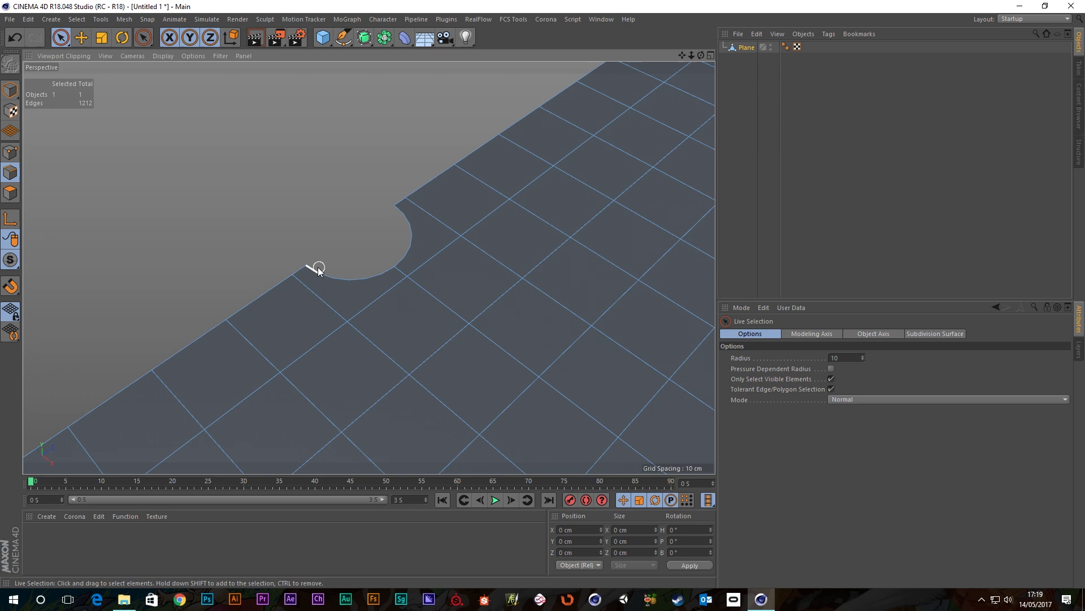
mouse_move(405, 249)
left_mouse_down("shift")
mouse_move(400, 213)
mouse_move(412, 242)
left_mouse_up("shift")
left_click_drag(405, 280, 410, 272, "alt")
key("ctrl+z")
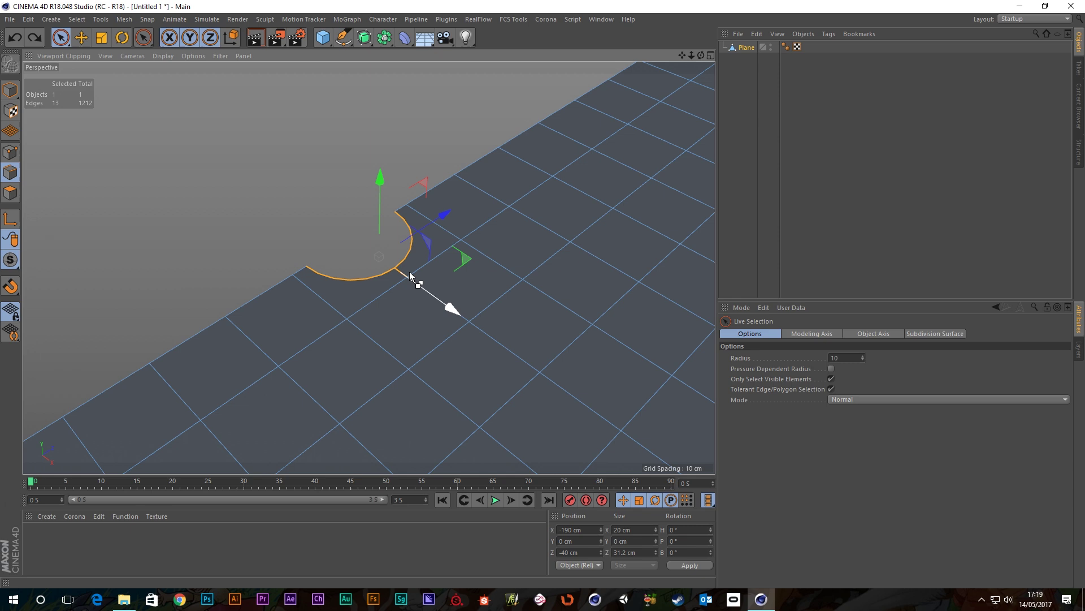
left_click(405, 276, "ctrl")
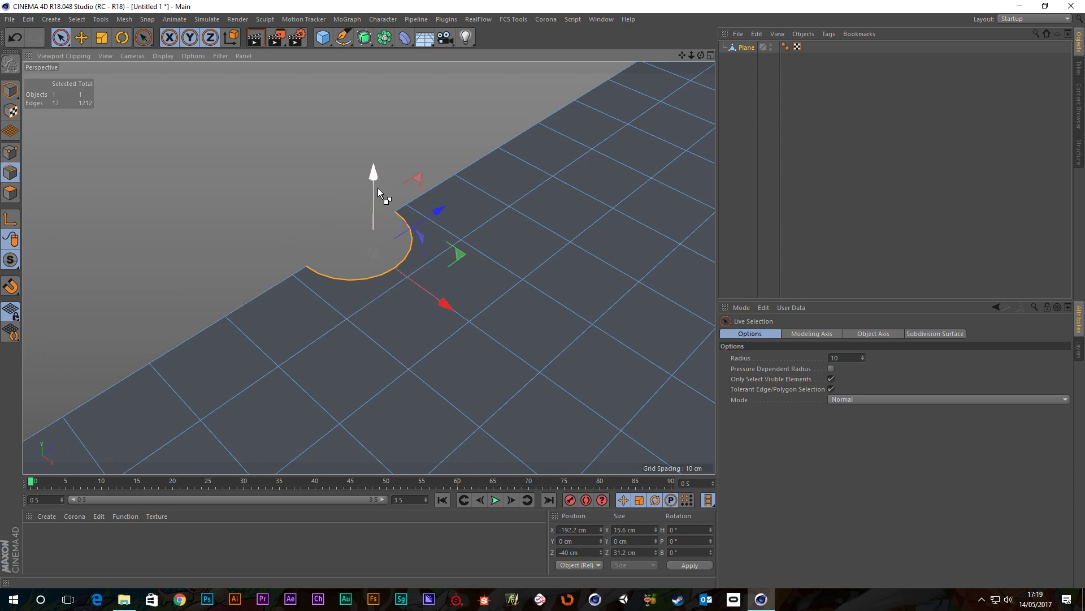
left_click_drag(372, 192, 369, 140, "ctrl")
Bridge the open flat side of the half cylinder and cap its top with Close Polygon Hole.
left_click_drag(358, 266, 553, 255, "alt")
right_click(272, 401)
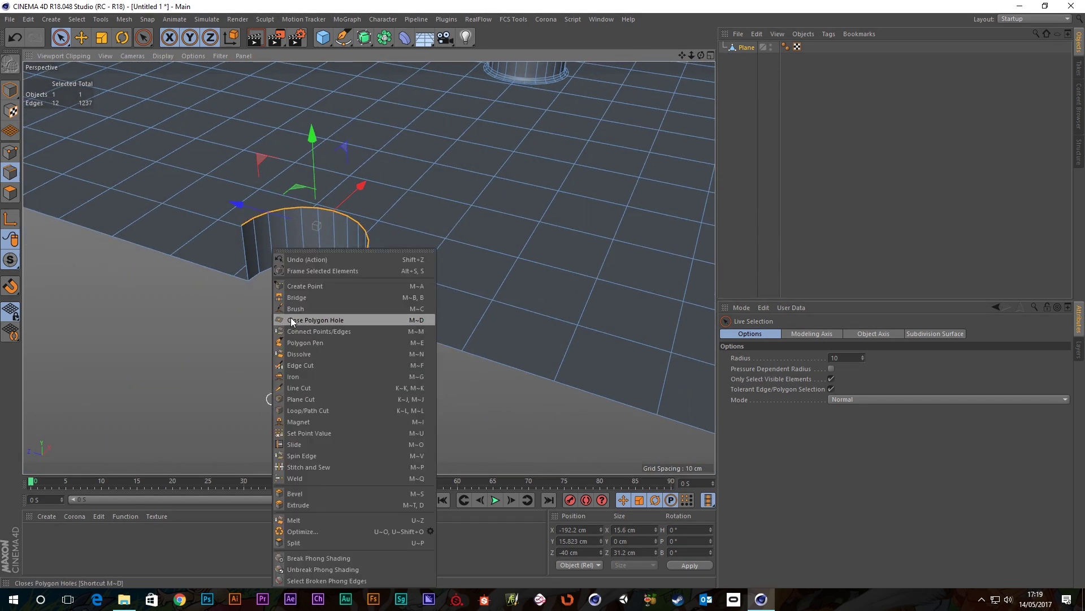
left_click(293, 297)
left_click_drag(241, 242, 317, 330)
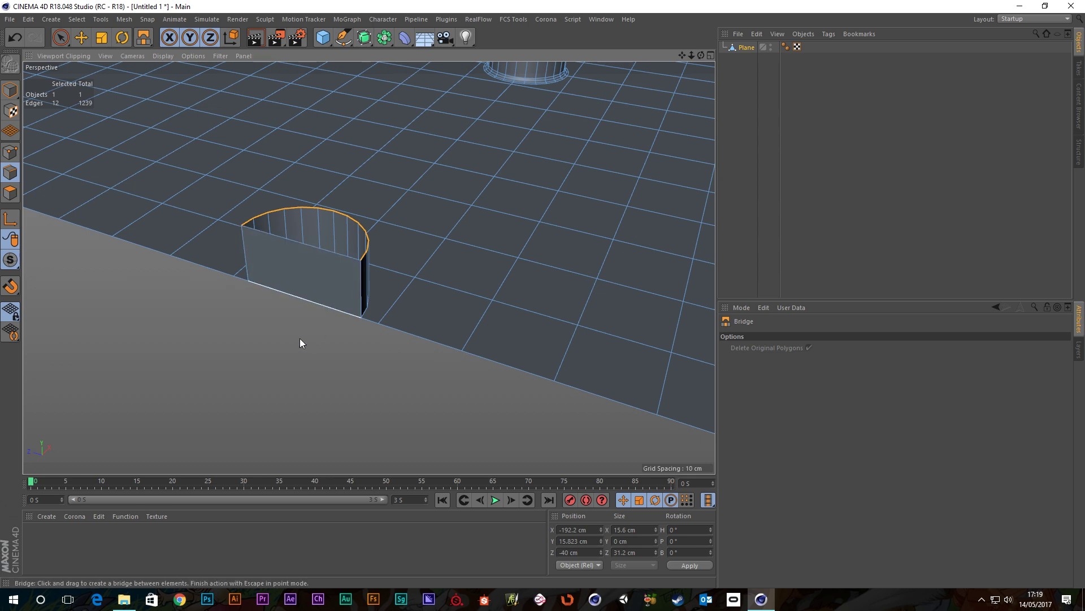
right_click(311, 337)
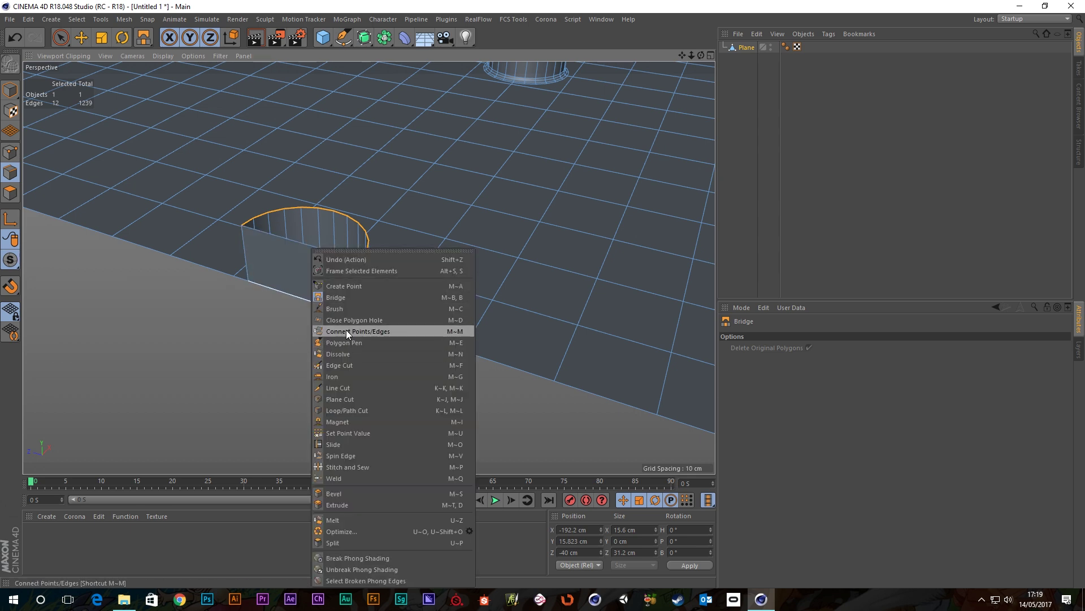
left_click(347, 320)
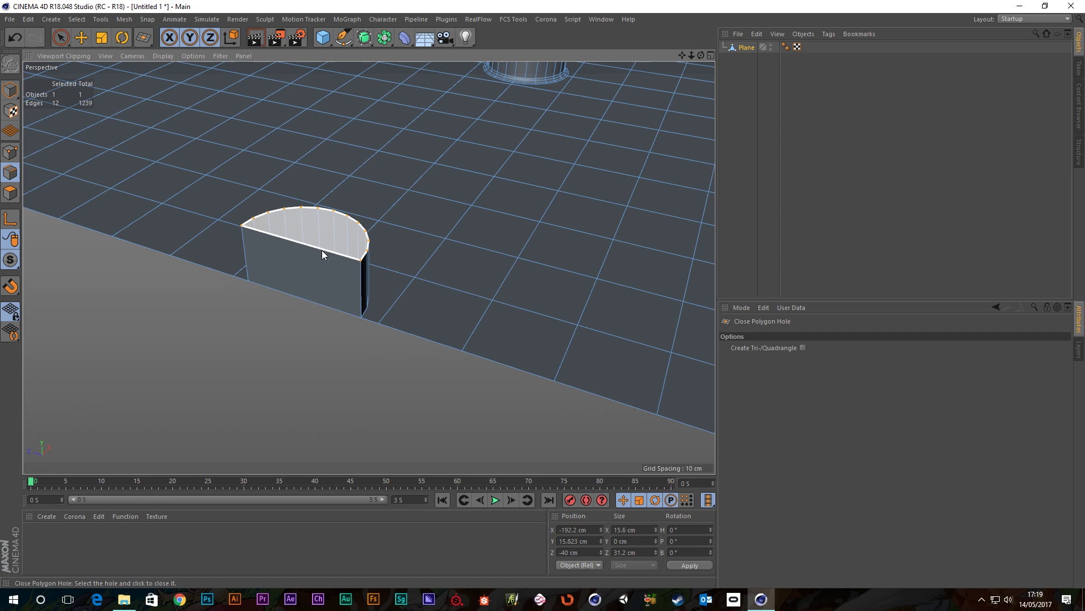
left_click(322, 254)
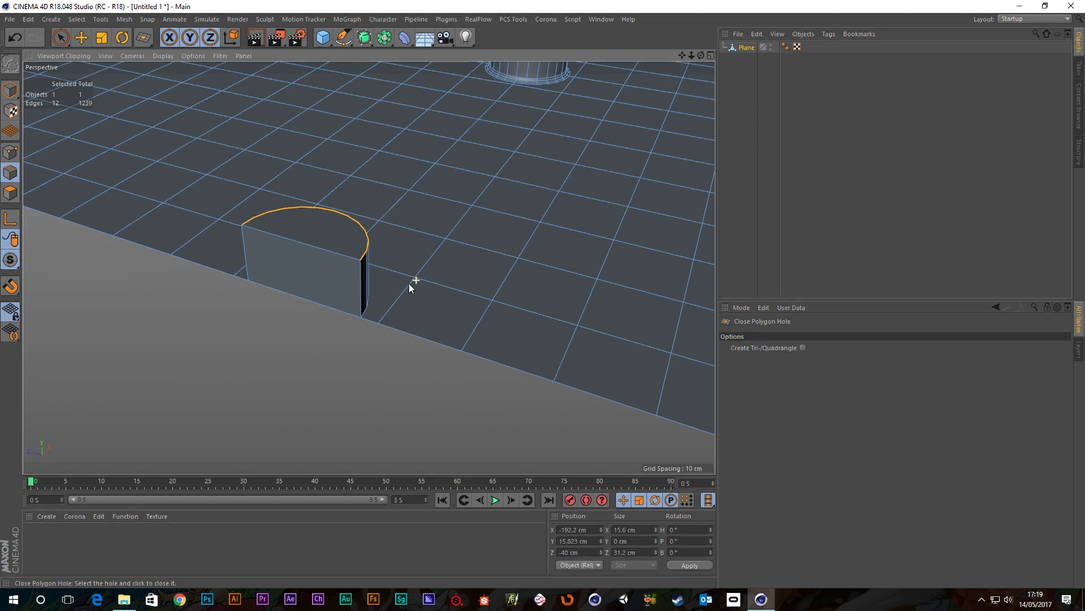
Bevel the half cylinder's curved top edges by 2.4 cm with 2 subdivisions and 100% depth.
left_click_drag(408, 283, 274, 214, "alt")
right_click(294, 203)
left_click(314, 448)
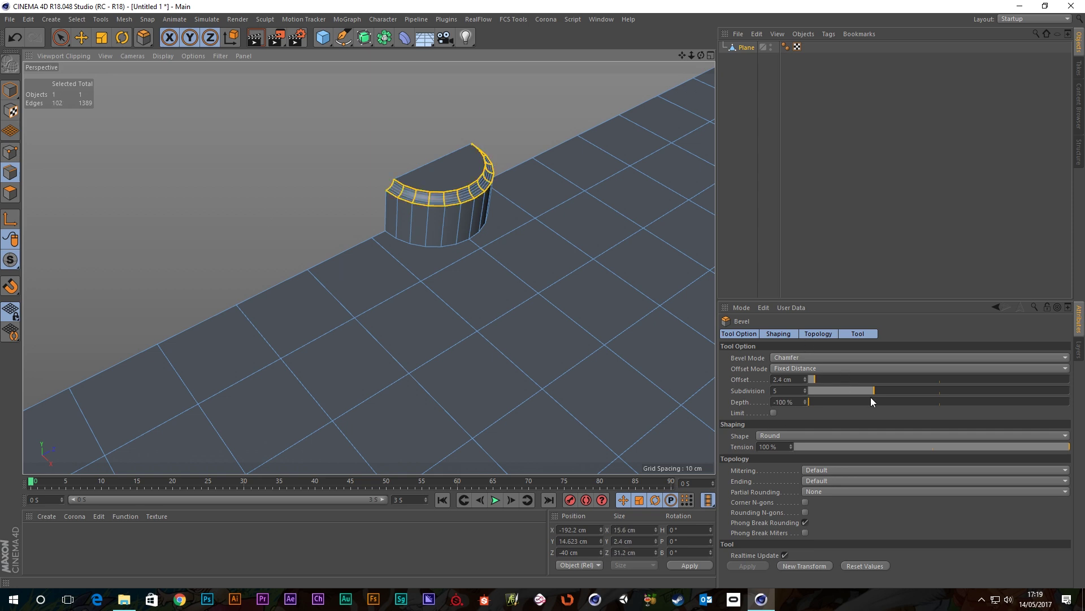
left_click_drag(871, 397, 1070, 402)
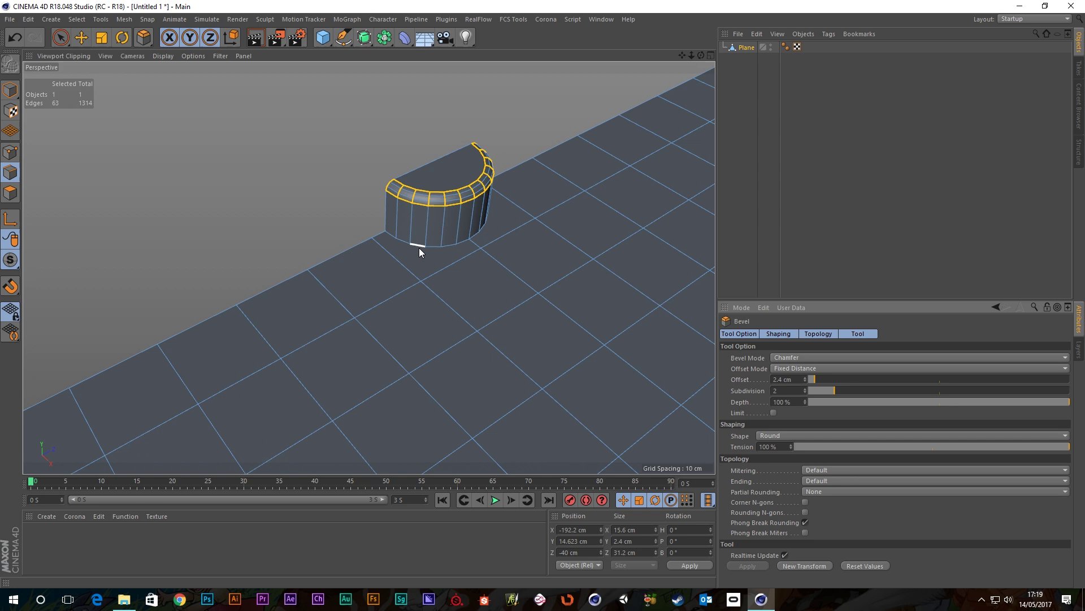
Loop-select the half cylinder's curved base edges and bevel them by about 2.2 cm.
key("u")
key("l")
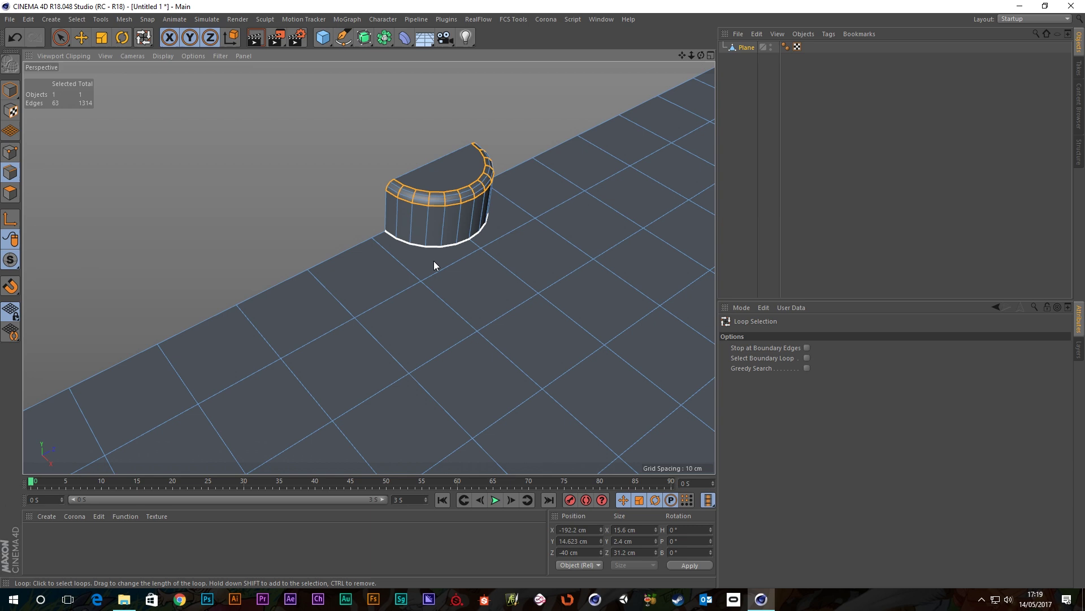
left_click(433, 247)
right_click(300, 206)
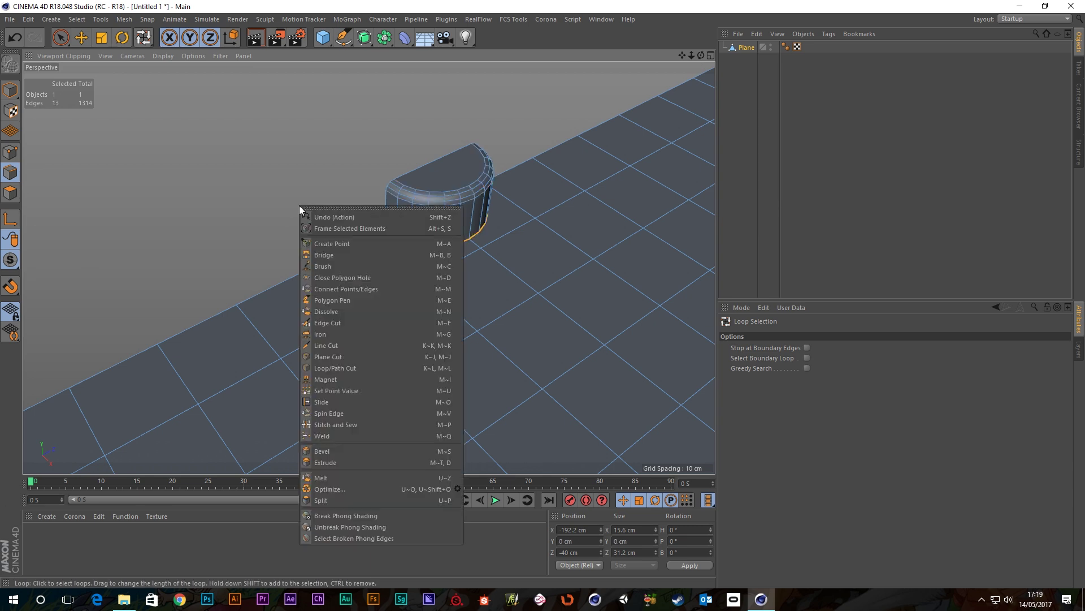
left_click(319, 452)
left_click_drag(239, 148, 249, 148)
key("space")
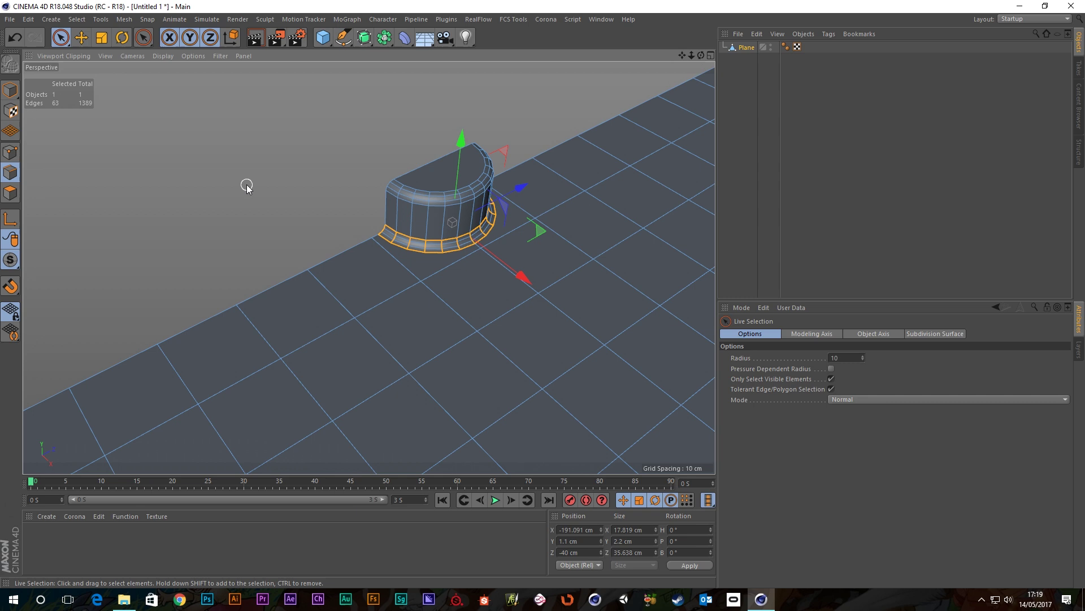
Examine the full cylinder and the half cylinder on the plane from several distances and angles.
scroll(305, 210, "down", 3)
mouse_move(456, 230)
left_mouse_down("alt")
mouse_move(696, 104)
mouse_move(582, 131)
mouse_move(705, 146)
mouse_move(582, 177)
mouse_move(454, 242)
mouse_move(537, 308)
mouse_move(365, 259)
left_mouse_up("alt")
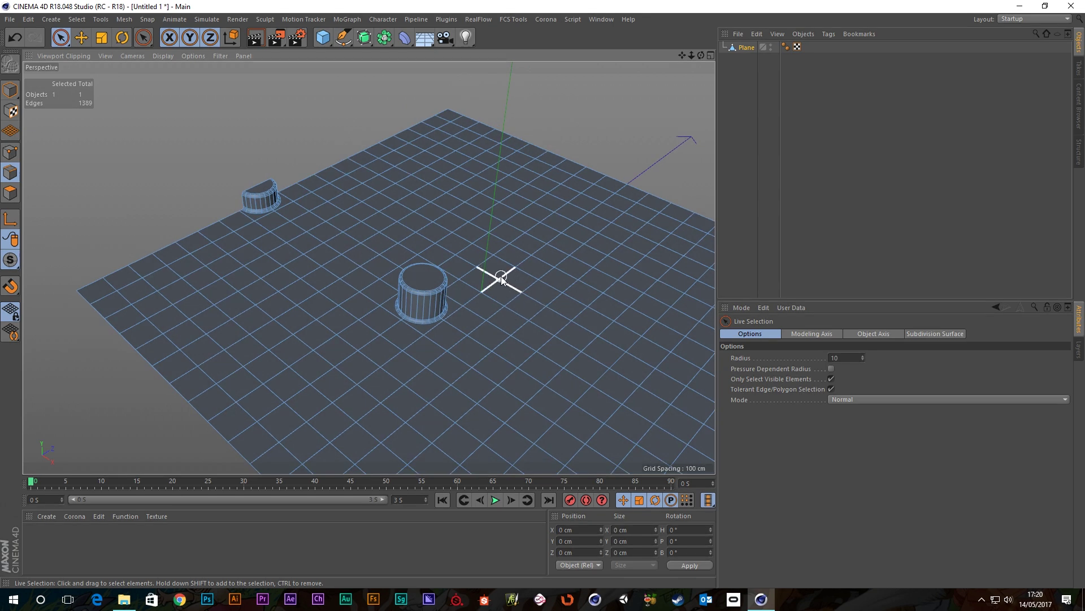
scroll(501, 277, "down", 3)
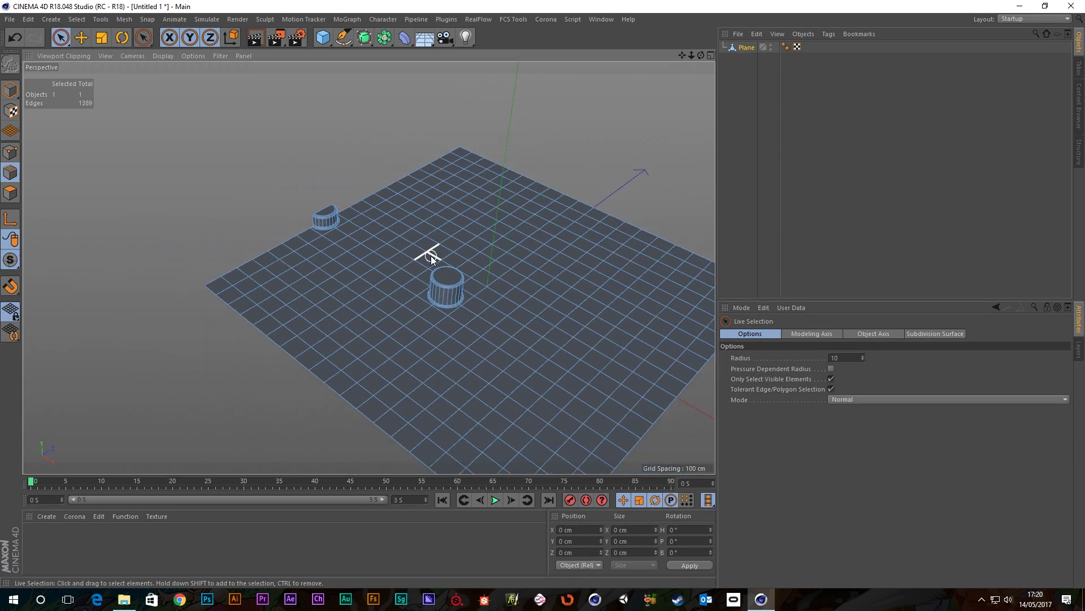
scroll(432, 258, "up", 6)
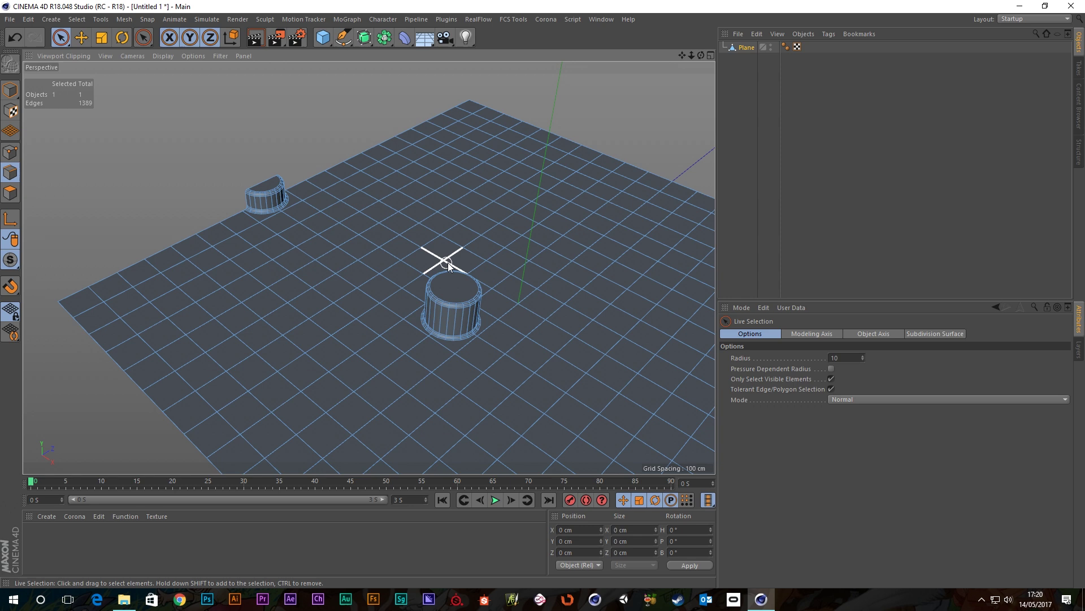
left_click_drag(497, 286, 403, 237, "alt")
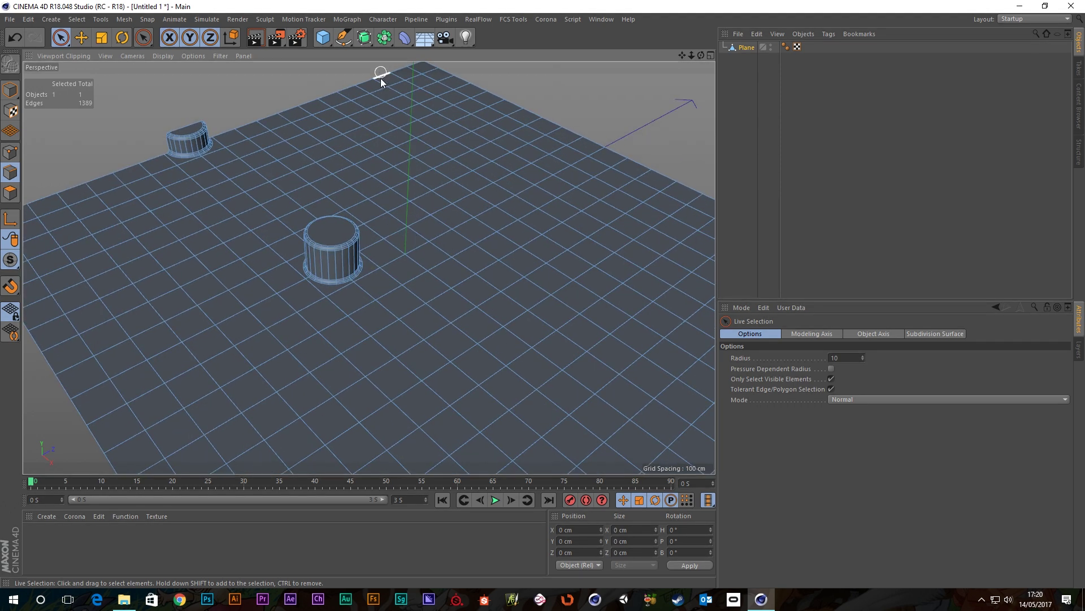
scroll(427, 142, "down", 4)
middle_click_drag(463, 107, 559, 228, "alt")
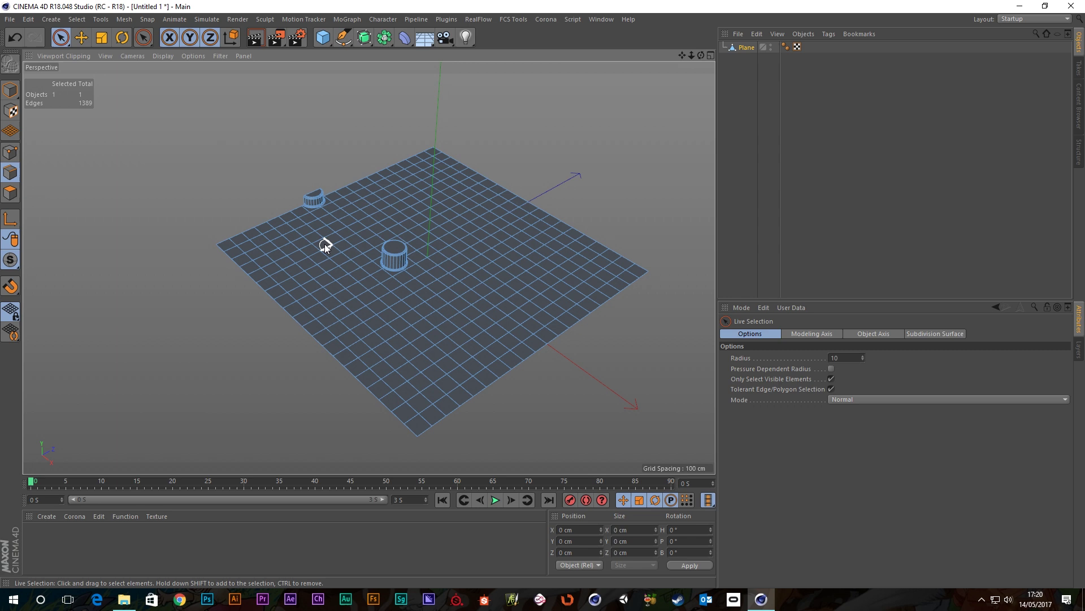
scroll(382, 260, "up", 2)
middle_click_drag(408, 270, 357, 238, "alt")
mouse_move(358, 239)
left_mouse_down("alt")
mouse_move(390, 244)
mouse_move(370, 249)
left_mouse_up("alt")
scroll(338, 172, "down", 3)
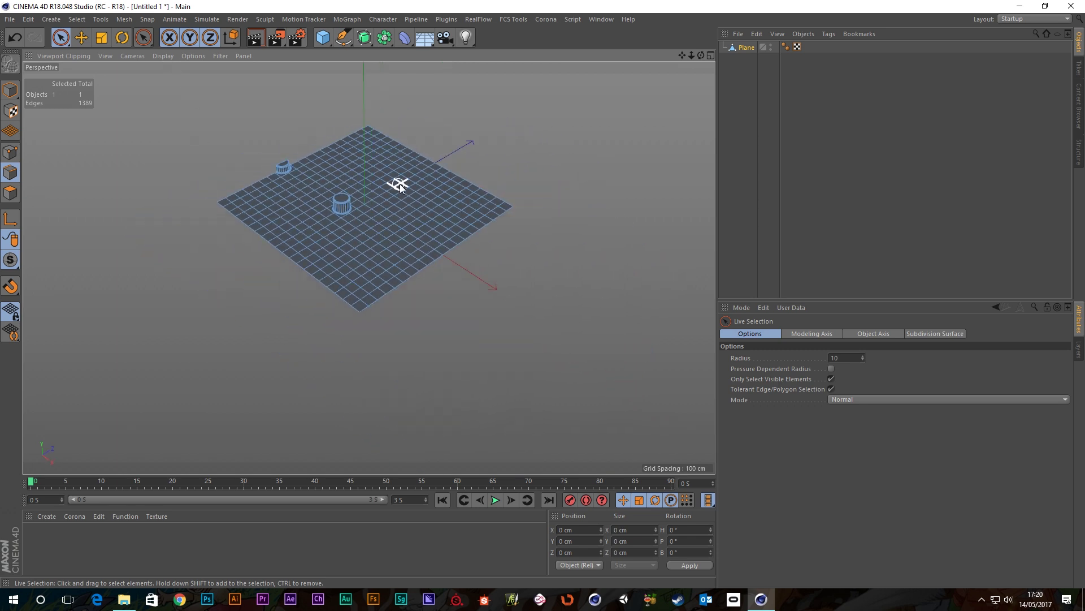
middle_click_drag(399, 184, 428, 230, "alt")
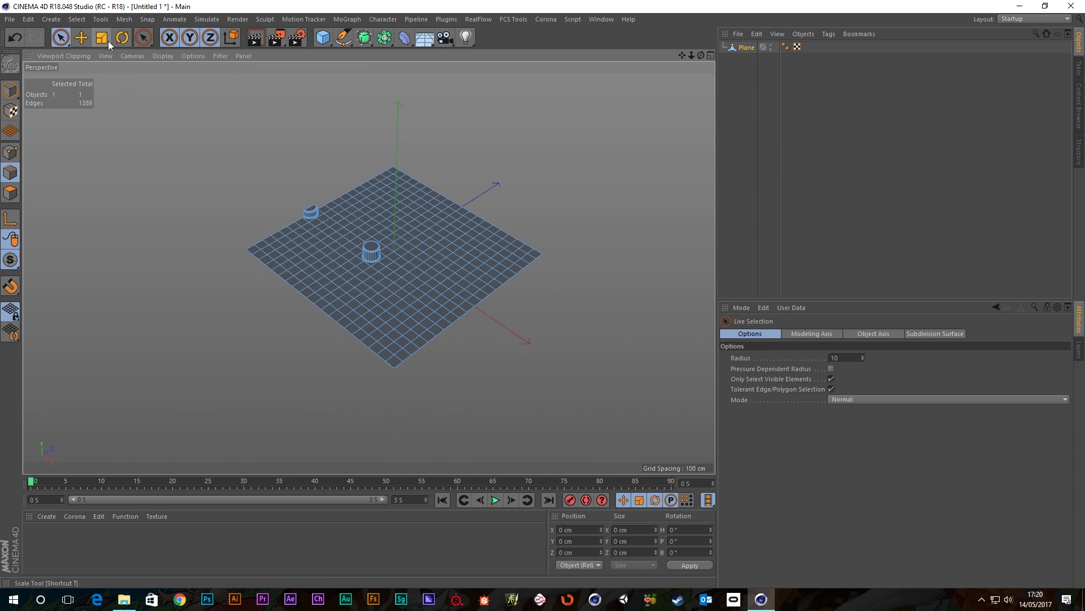
Move the whole modelled plane along the X axis to about -565 cm.
key("e")
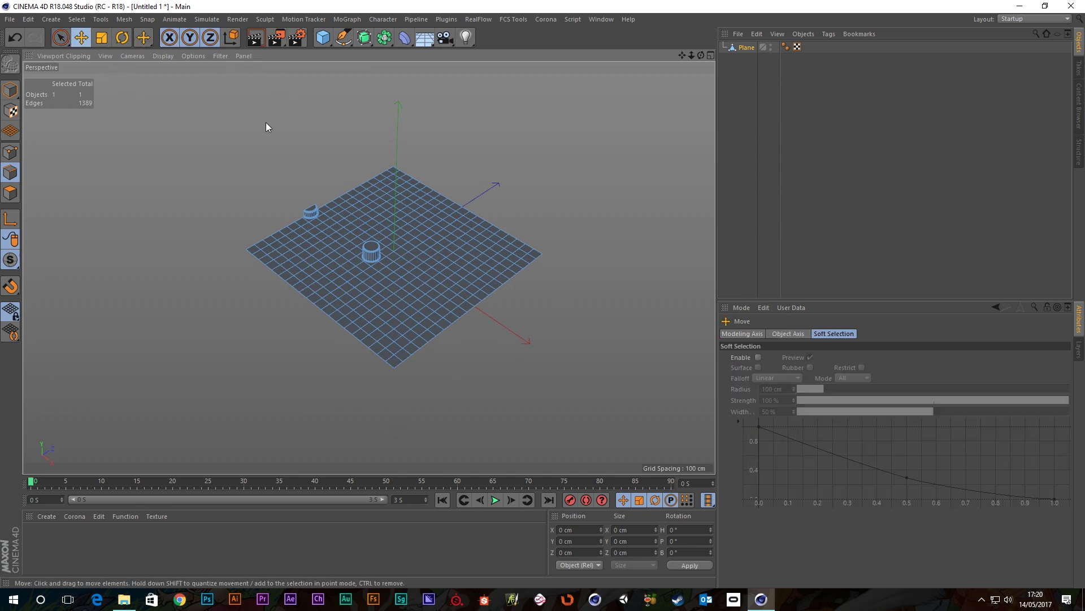
left_click(3, 100)
left_click_drag(469, 305, 268, 202)
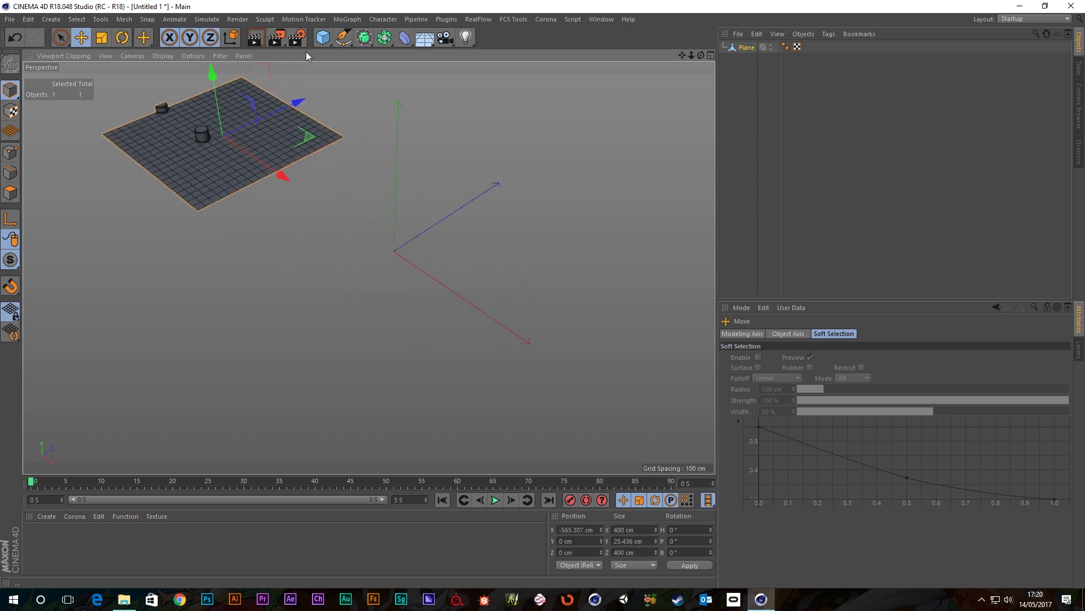
Add a new plane with 1 width segment and 1 height segment and make it editable.
left_click_drag(323, 39, 413, 72)
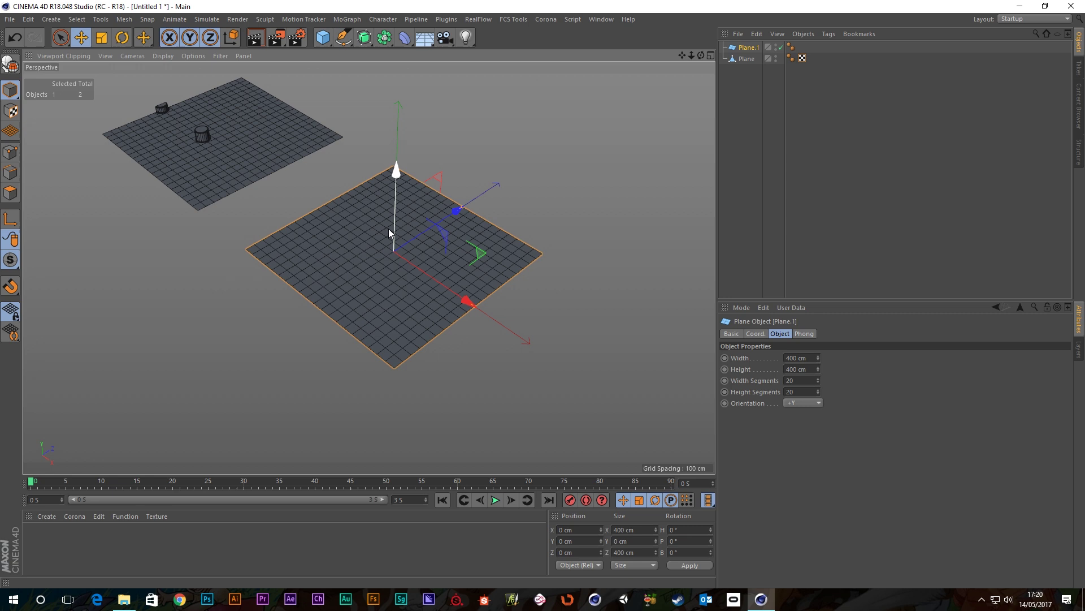
scroll(365, 229, "up", 1)
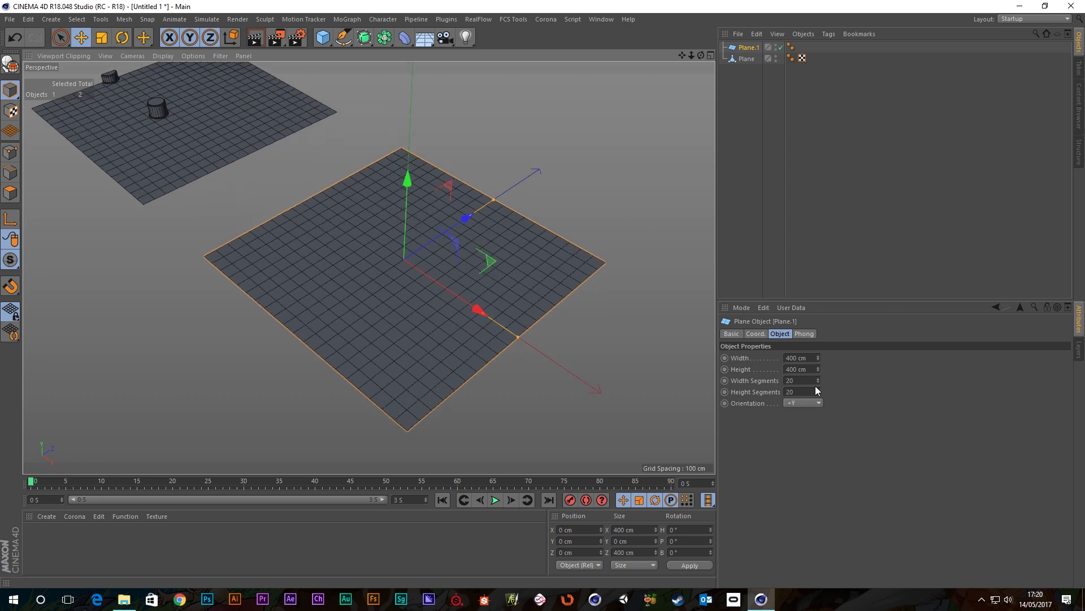
mouse_move(819, 382)
left_mouse_down()
mouse_move(819, 414)
mouse_move(822, 396)
left_mouse_up()
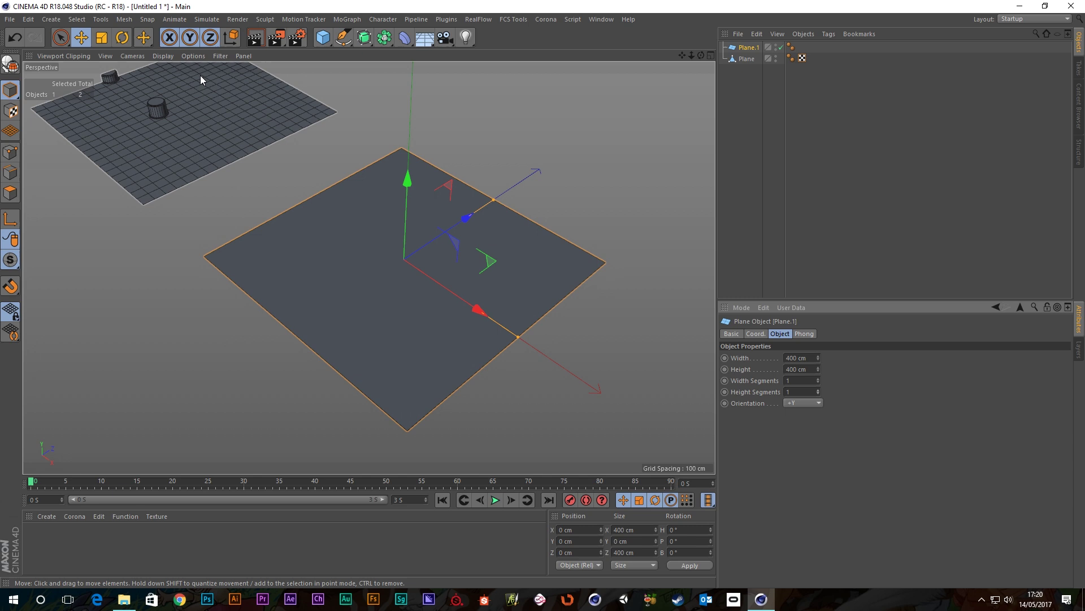
left_click(11, 64)
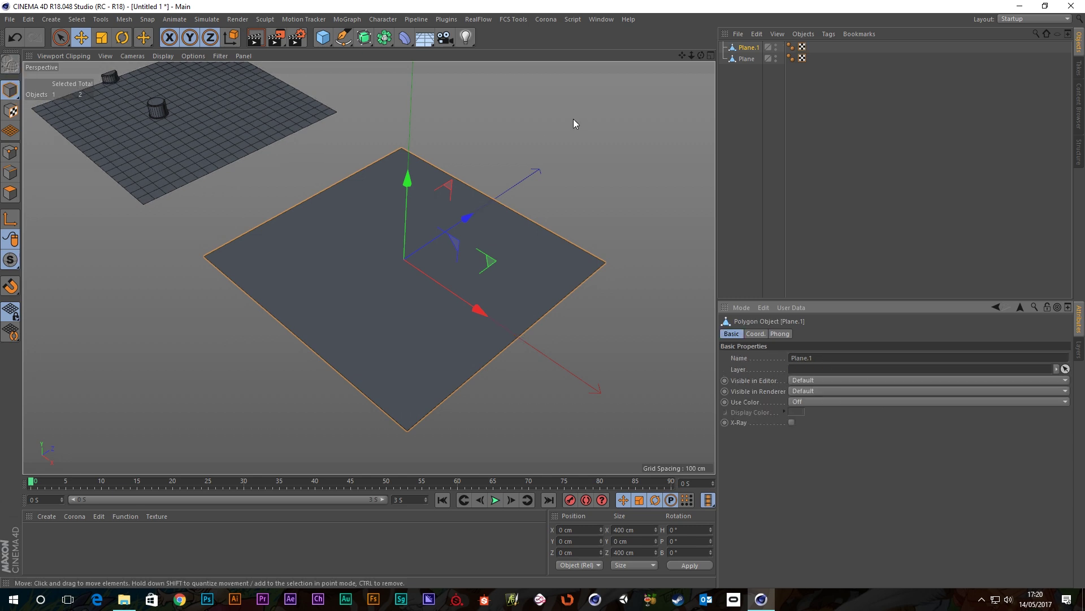
Select the new plane's single polygon and inner-extrude it with an offset of about 175.3 cm.
right_click(526, 120)
left_click(561, 4)
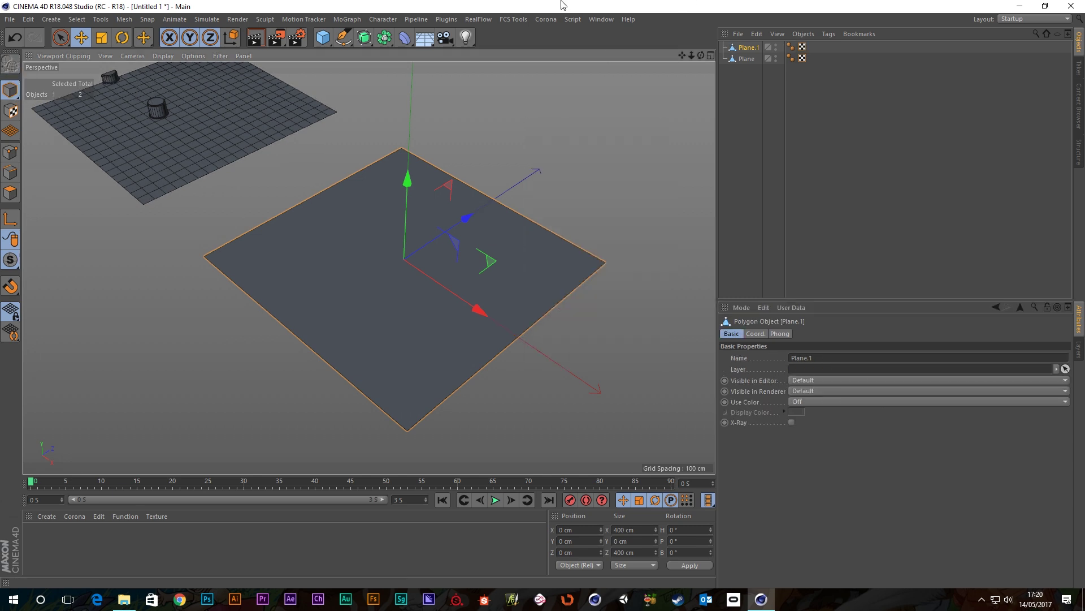
left_click(10, 193)
left_click(348, 287)
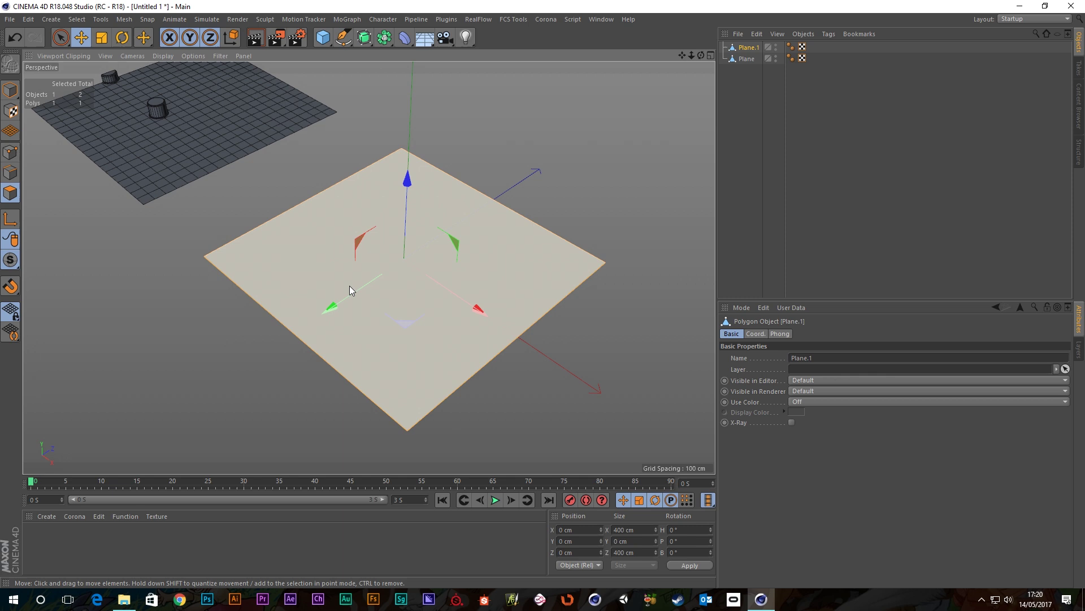
right_click(554, 133)
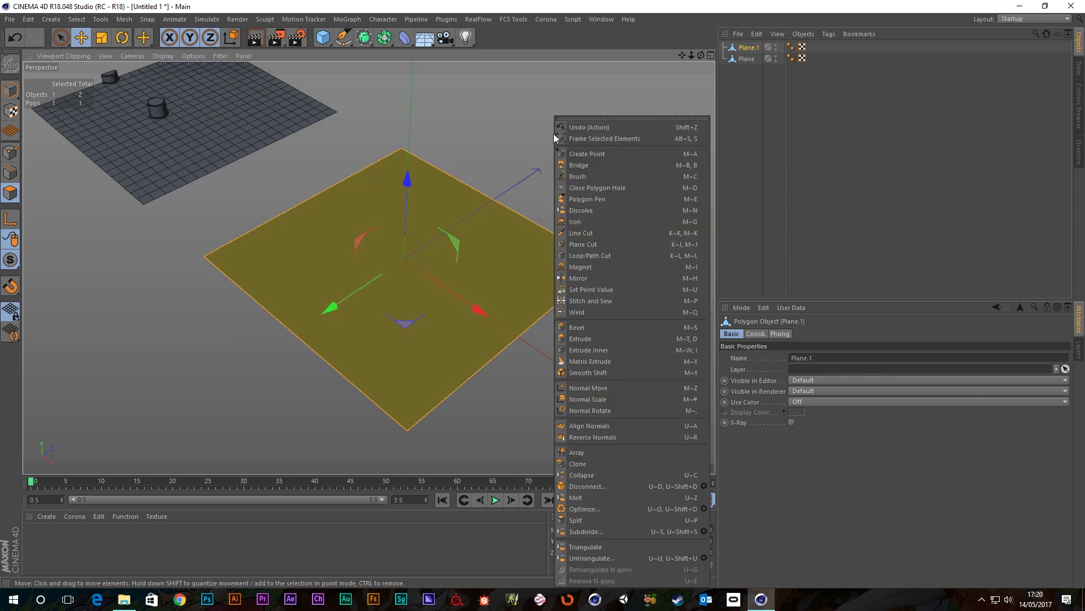
left_click(588, 350)
left_click_drag(642, 287, 904, 289)
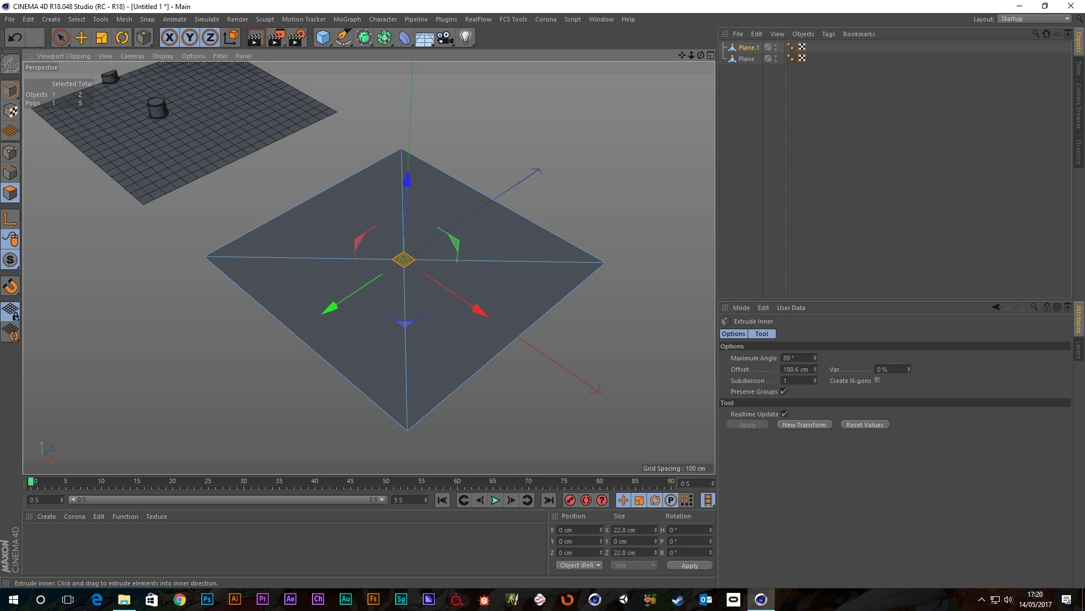
left_click_drag(713, 289, 710, 290)
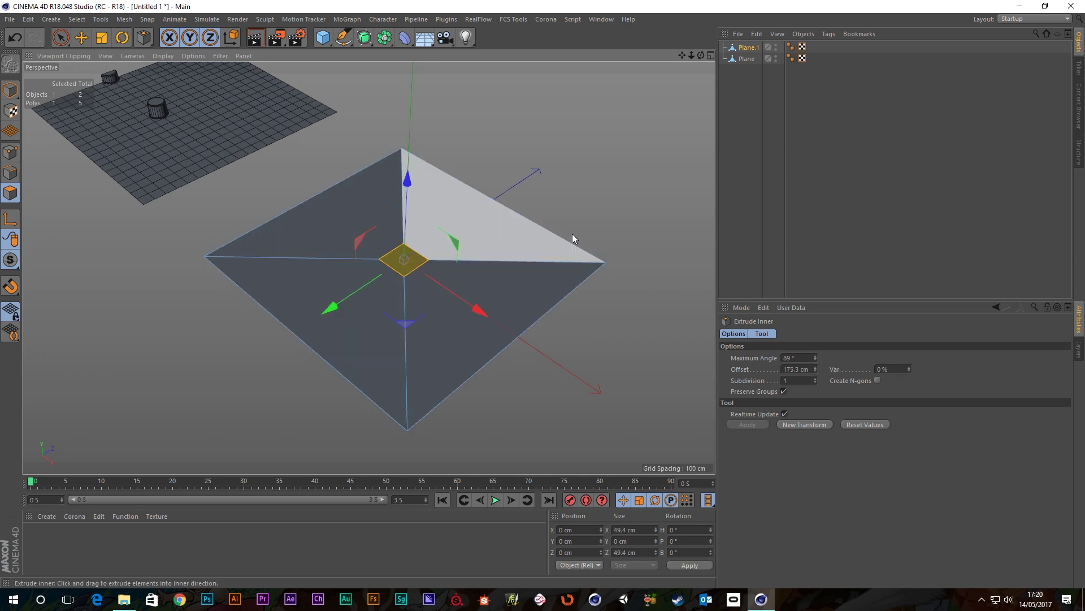
Move the small inner square within the plane to about X -91.3 cm, Z -11.6 cm.
left_click(88, 40)
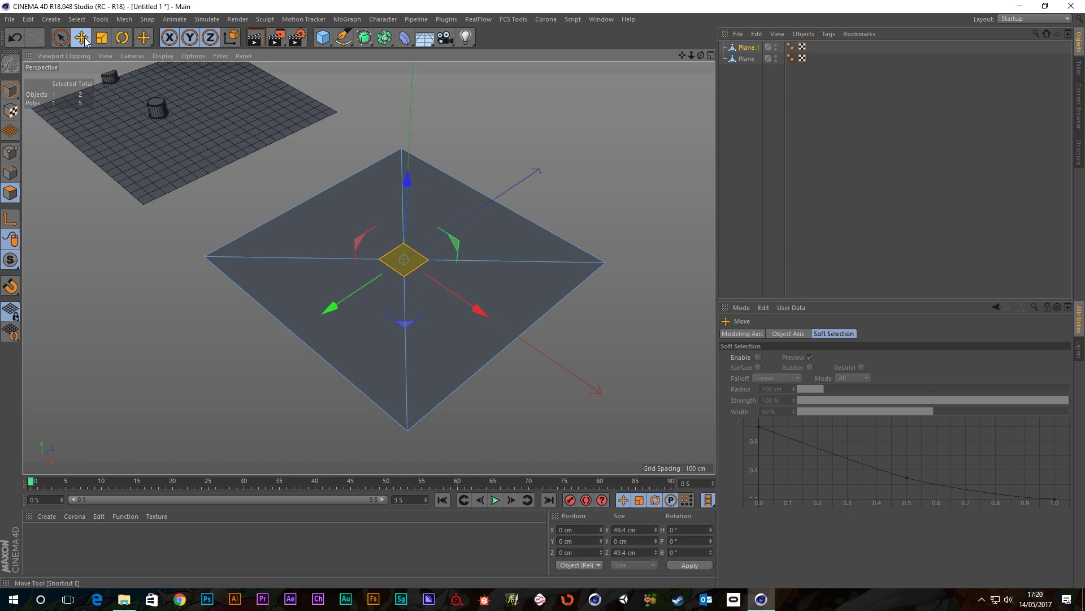
scroll(415, 268, "up", 3)
scroll(415, 269, "down", 3)
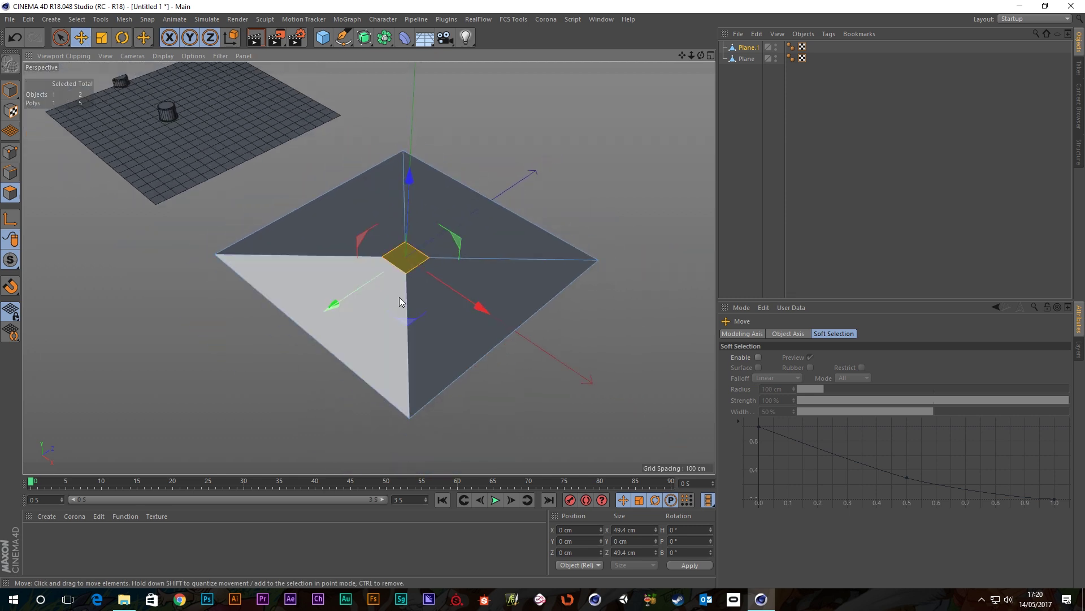
left_click_drag(412, 327, 429, 350)
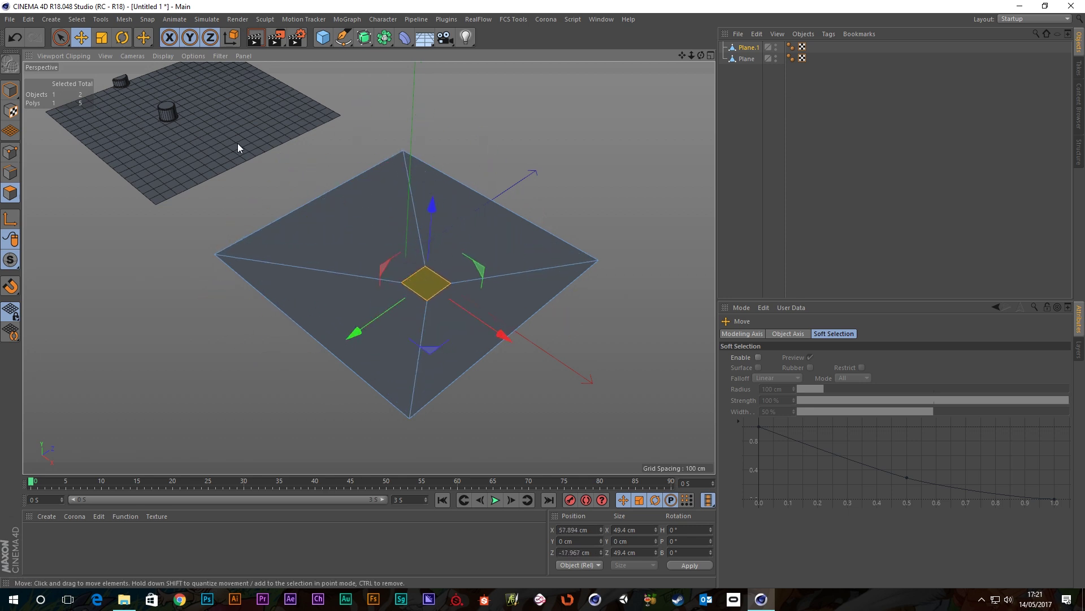
middle_click_drag(254, 79, 299, 160, "alt")
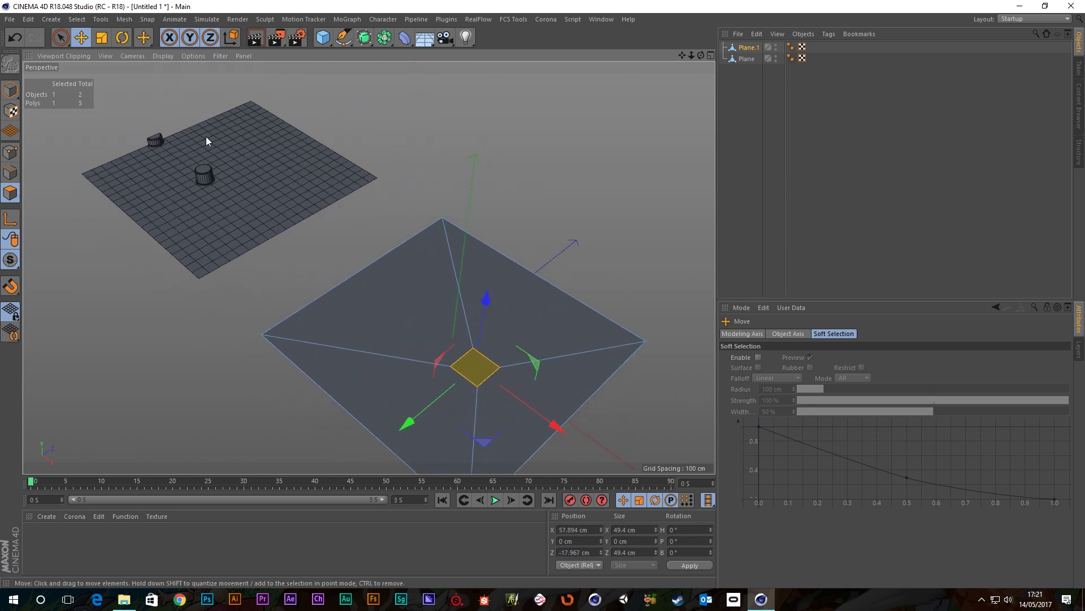
left_click_drag(504, 339, 391, 326, "alt")
scroll(390, 277, "up", 3)
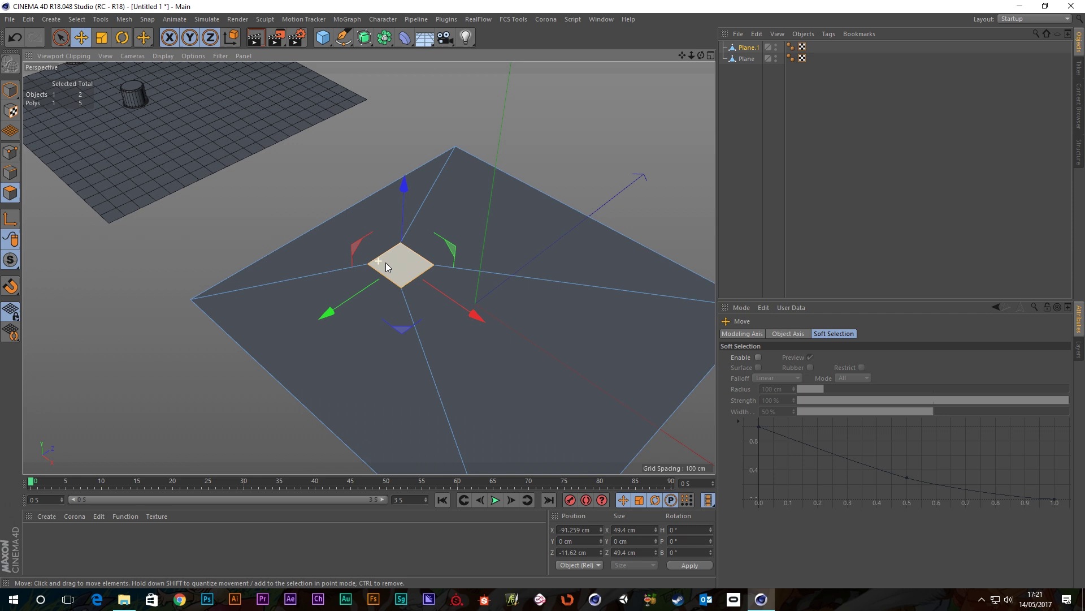
scroll(396, 261, "up", 3)
Select two opposite corner points of the small inner square and connect them with an edge.
key("space")
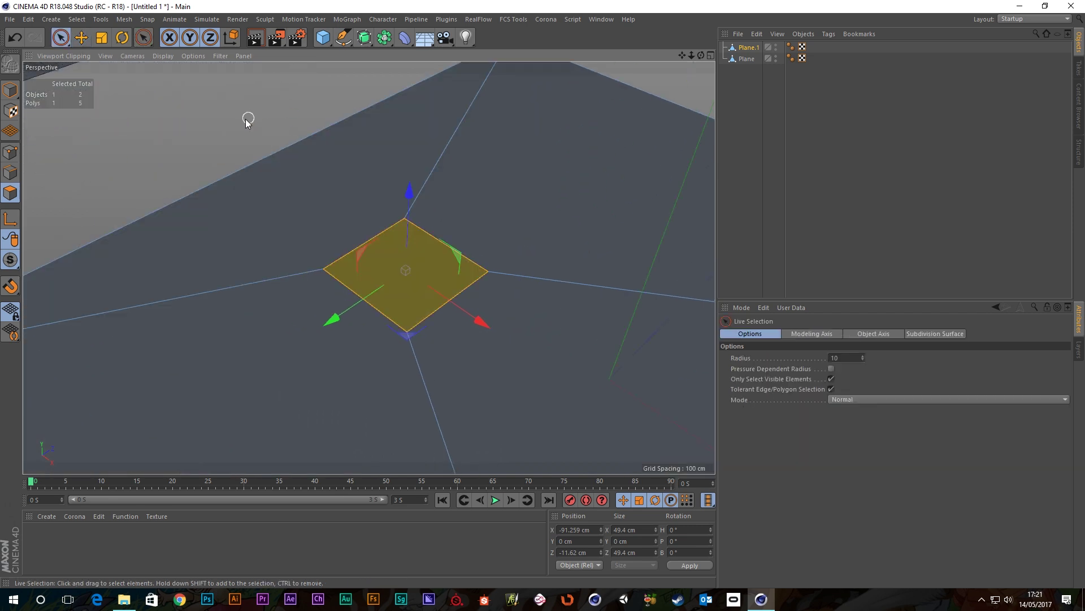
left_click(237, 131)
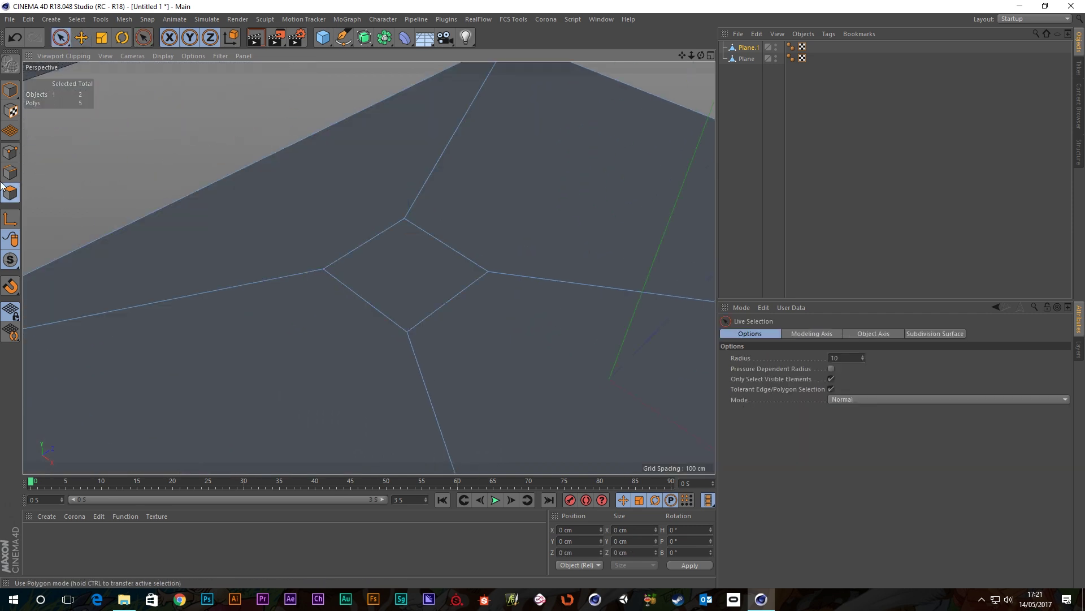
left_click(11, 152)
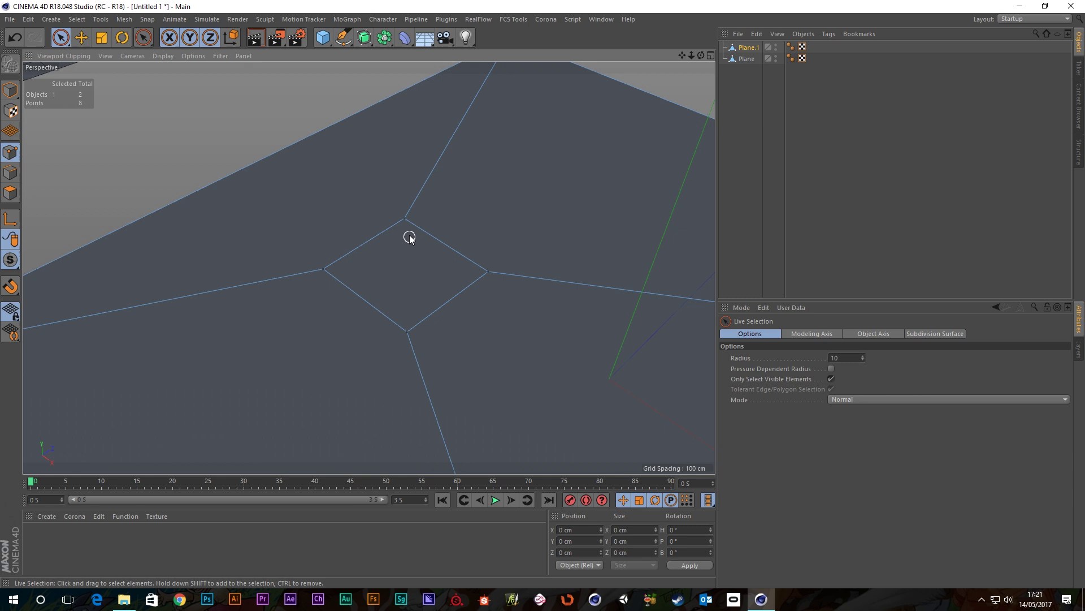
left_click(403, 219)
right_click(510, 184)
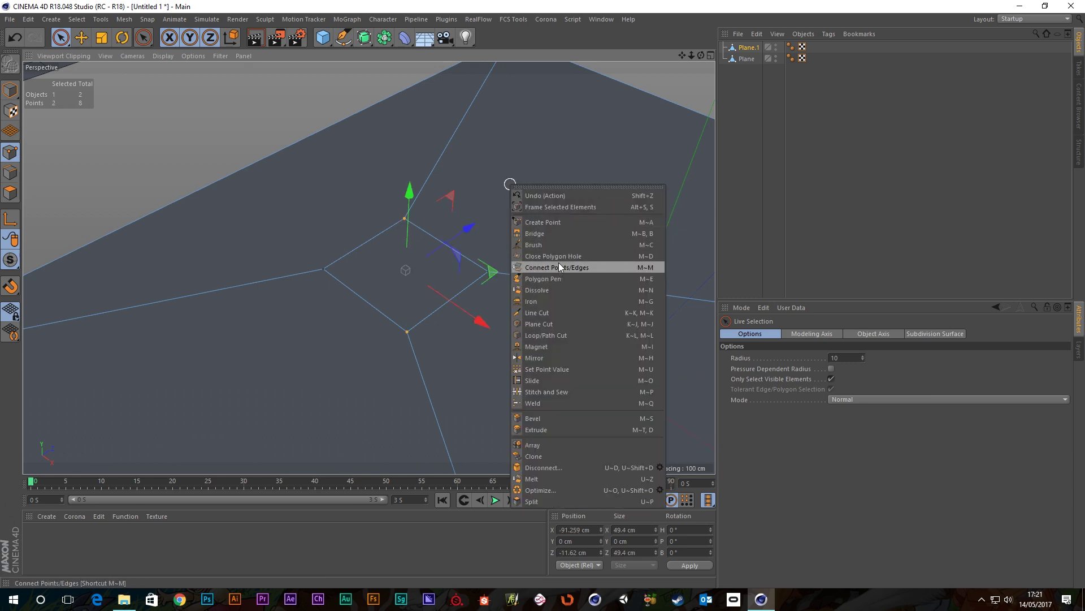
left_click(555, 268)
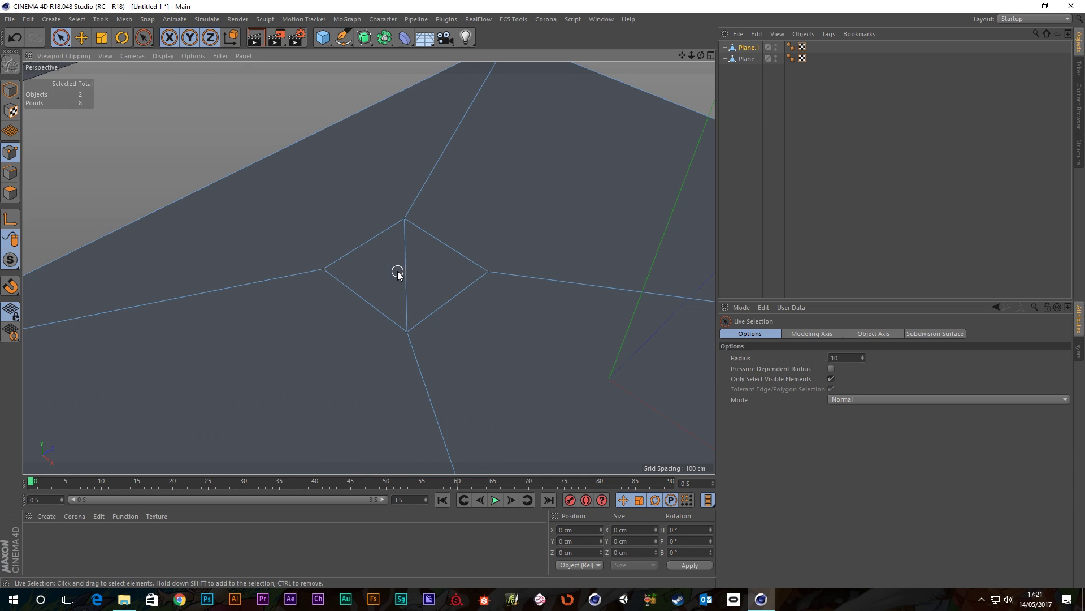
Line-cut between the inner square's other two corners, crossing the existing diagonal edge.
right_click(500, 309)
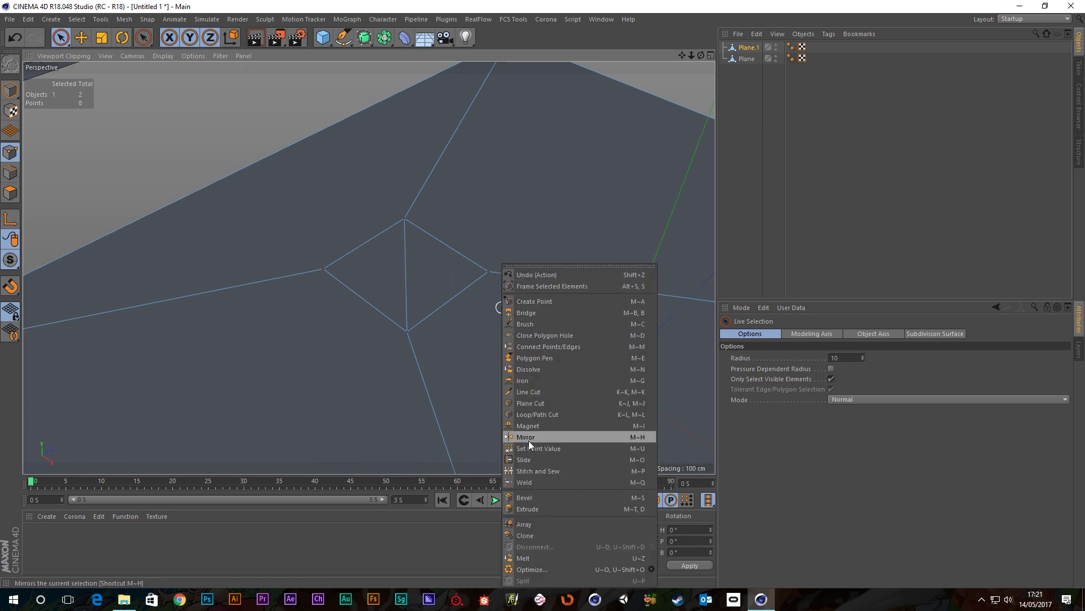
left_click(521, 392)
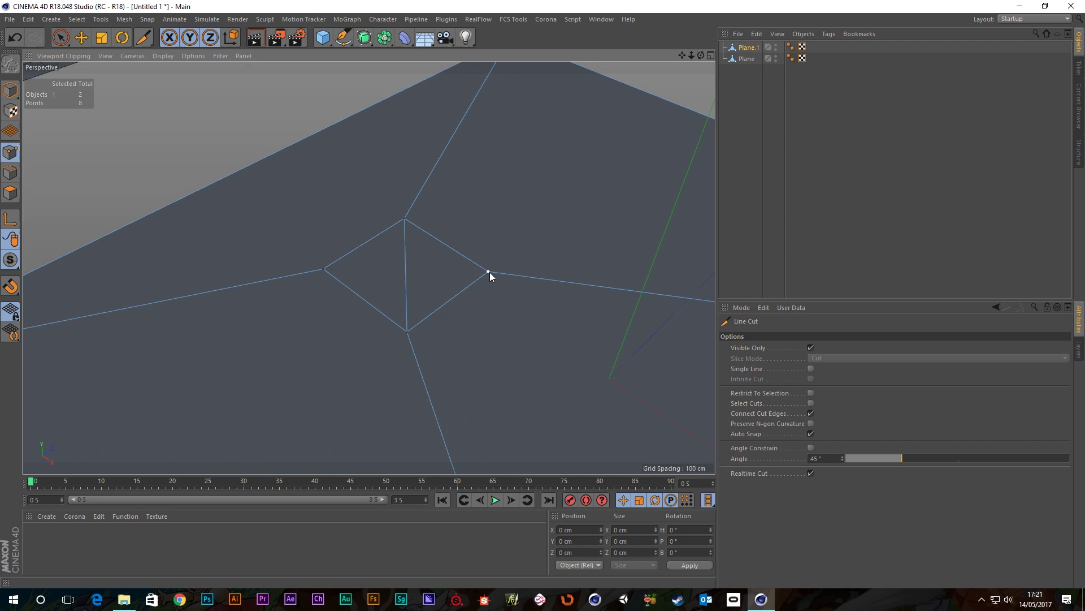
left_click(488, 272)
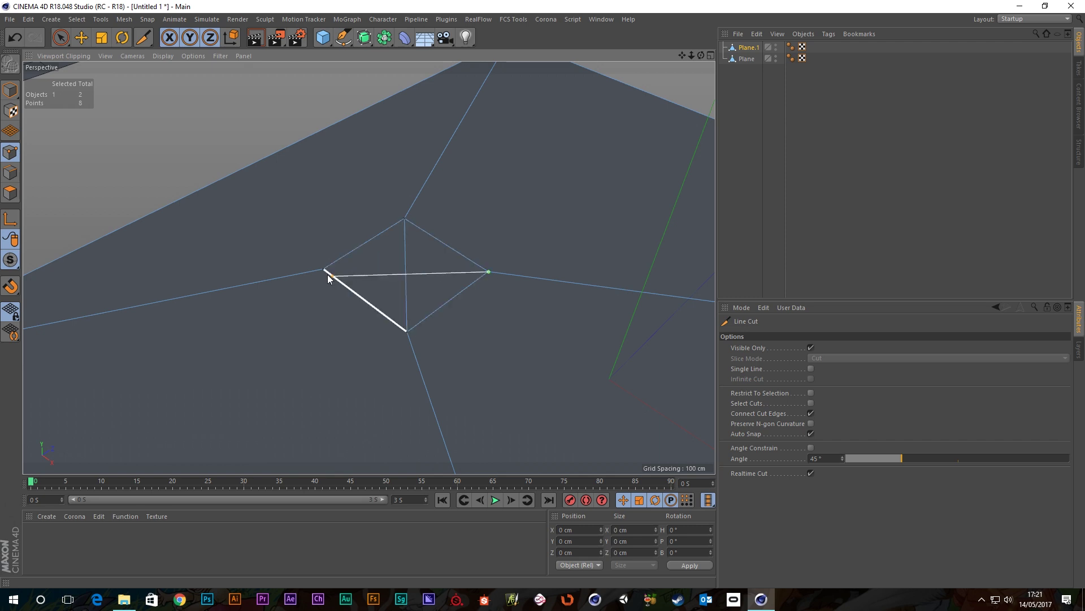
left_click(324, 269)
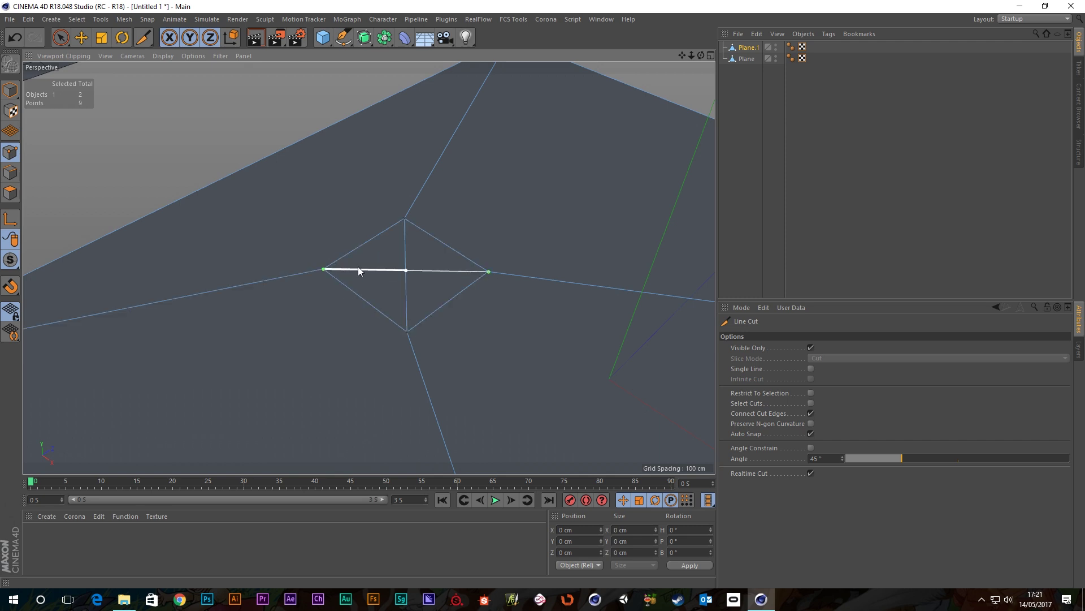
key("space")
Select the point where the inner square's diagonals cross and bevel it with a 27 cm offset.
scroll(406, 271, "up", 3)
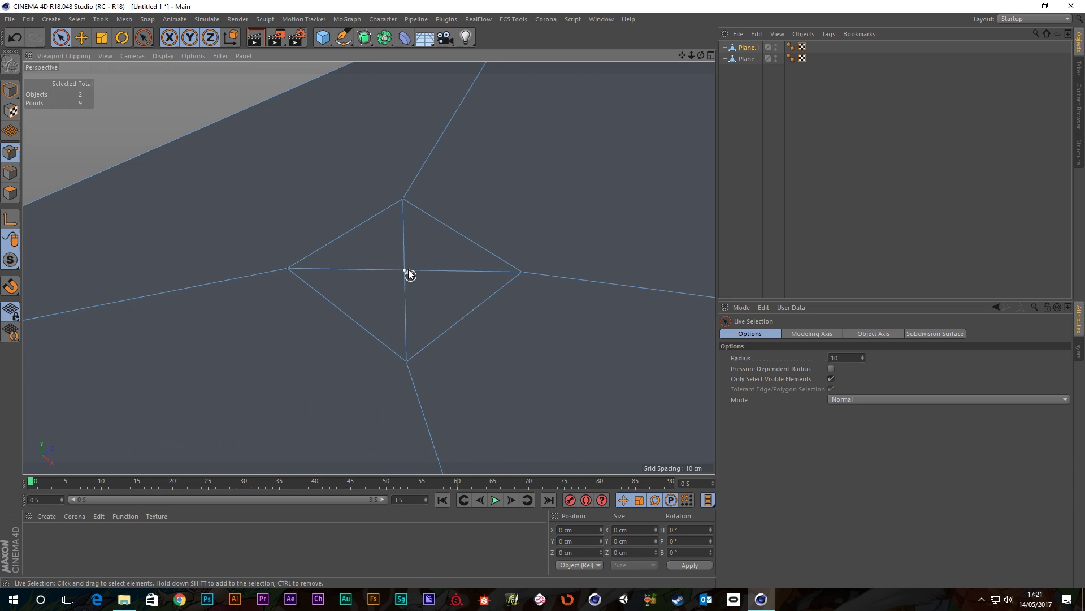
mouse_move(407, 272)
left_mouse_down("alt")
mouse_move(326, 352)
mouse_move(419, 277)
left_mouse_up("alt")
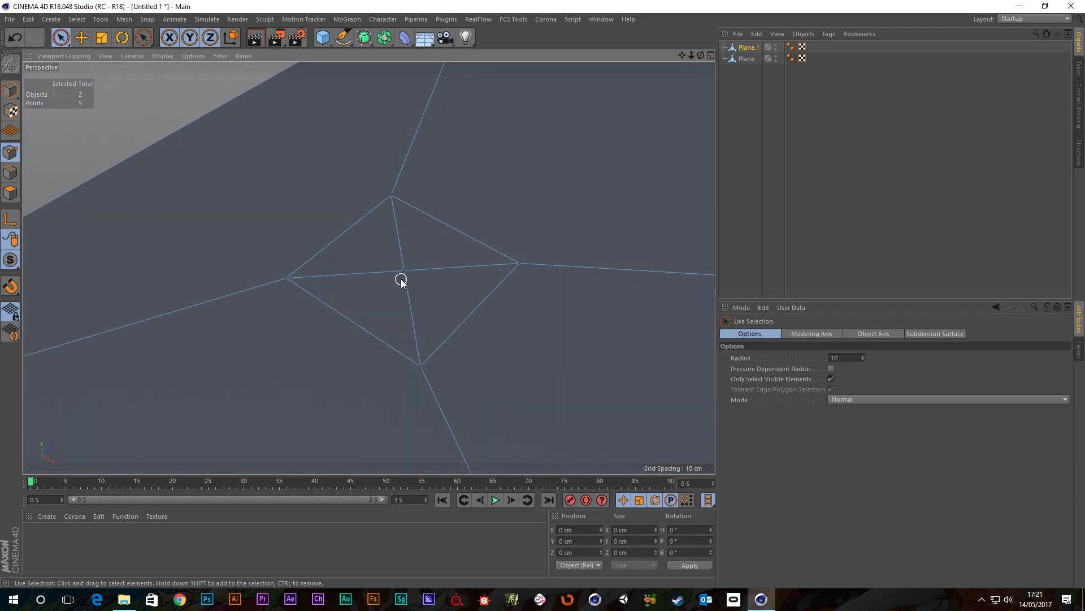
left_click(405, 270)
scroll(419, 288, "down", 3)
scroll(412, 281, "up", 4)
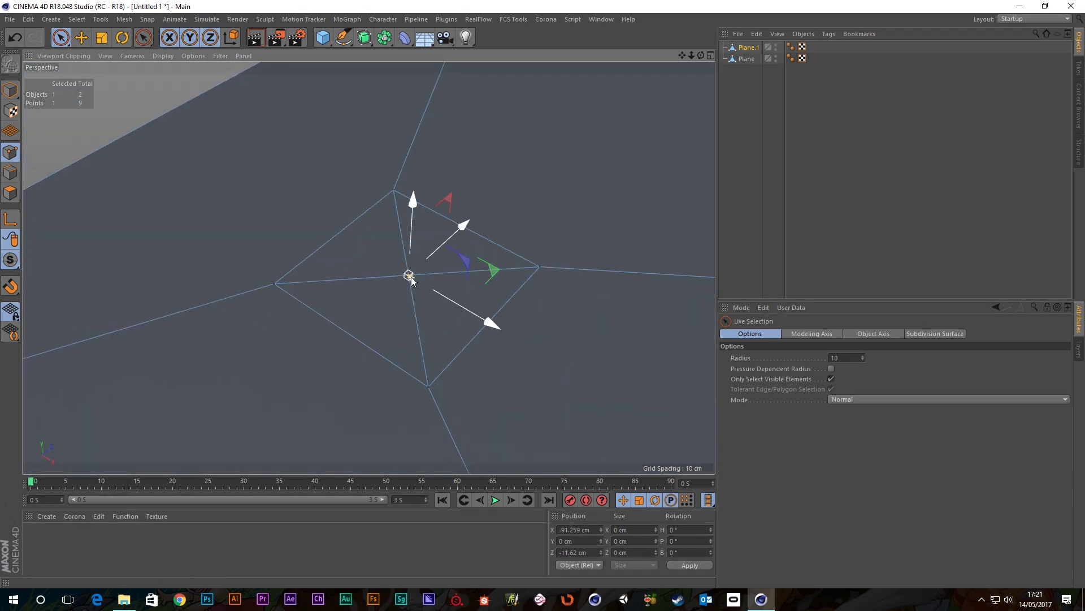
right_click(258, 174)
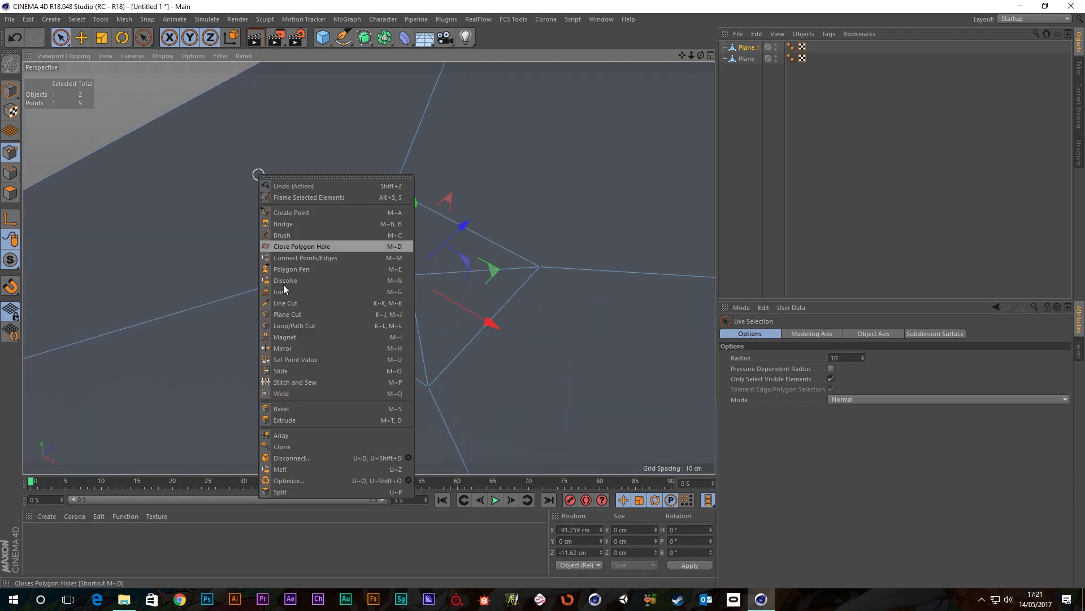
left_click(276, 409)
left_click_drag(320, 293, 372, 293)
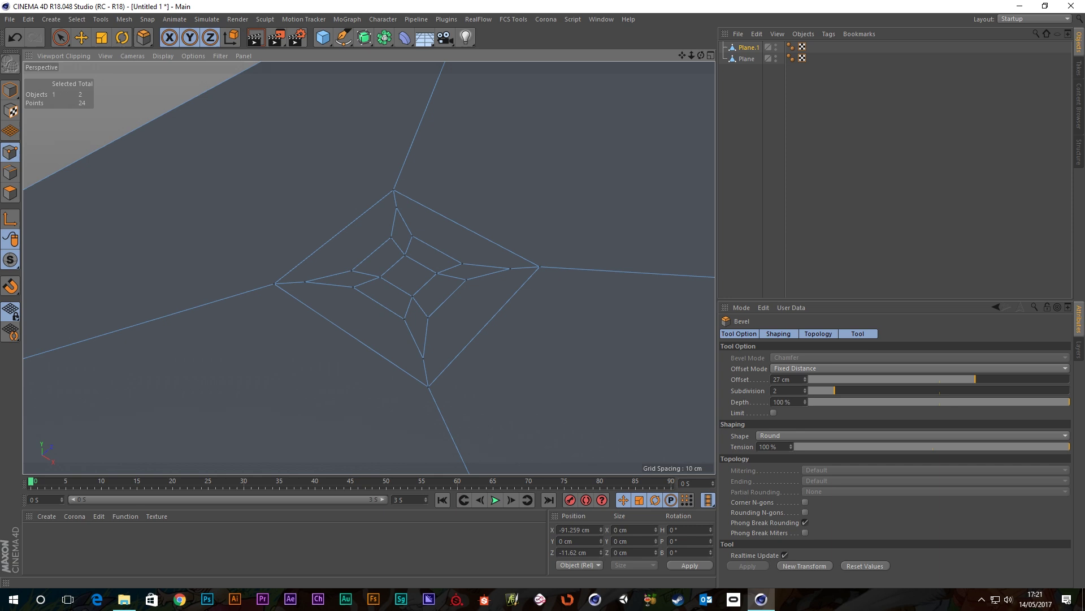
Set the bevel's subdivision to 5 and its depth to -100%.
scroll(325, 277, "down", 4)
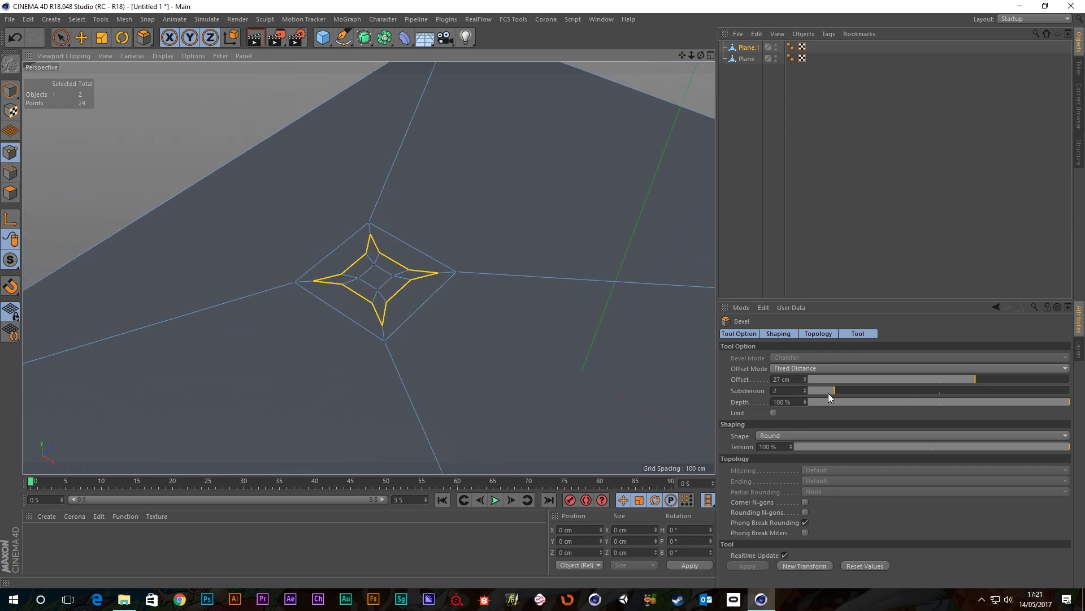
left_click_drag(829, 393, 870, 392)
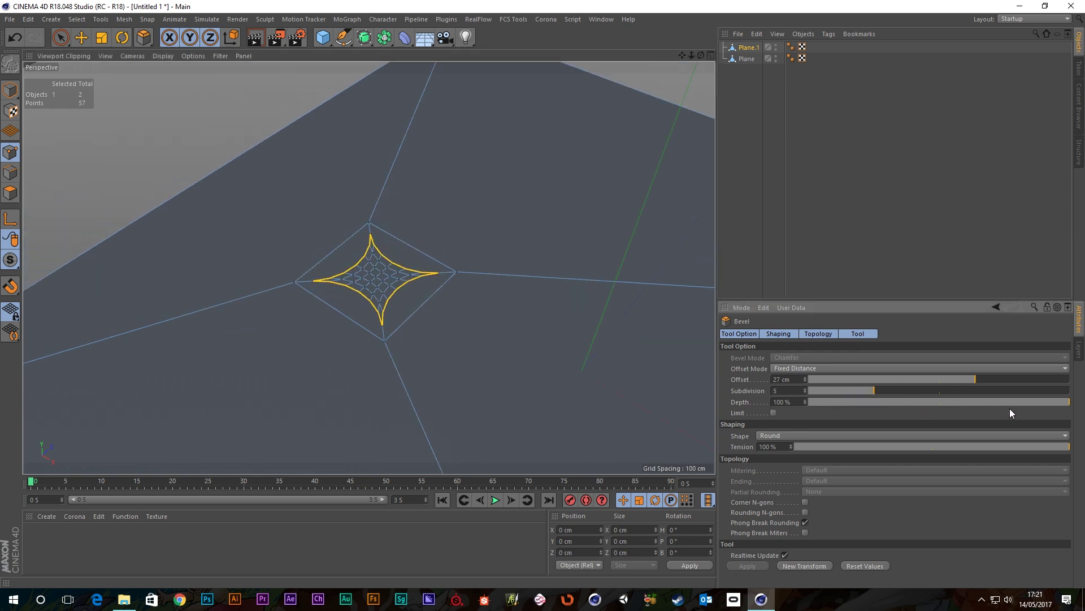
left_click_drag(1030, 399, 663, 419)
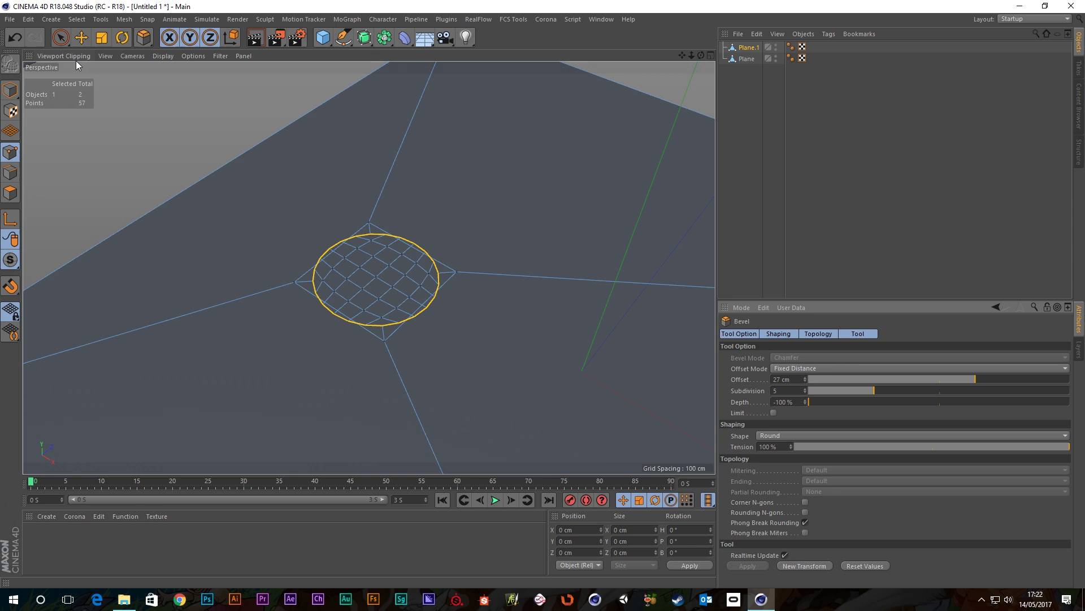
Undo the point bevel and bevel the centre point again with a 20 cm offset.
key("ctrl+z")
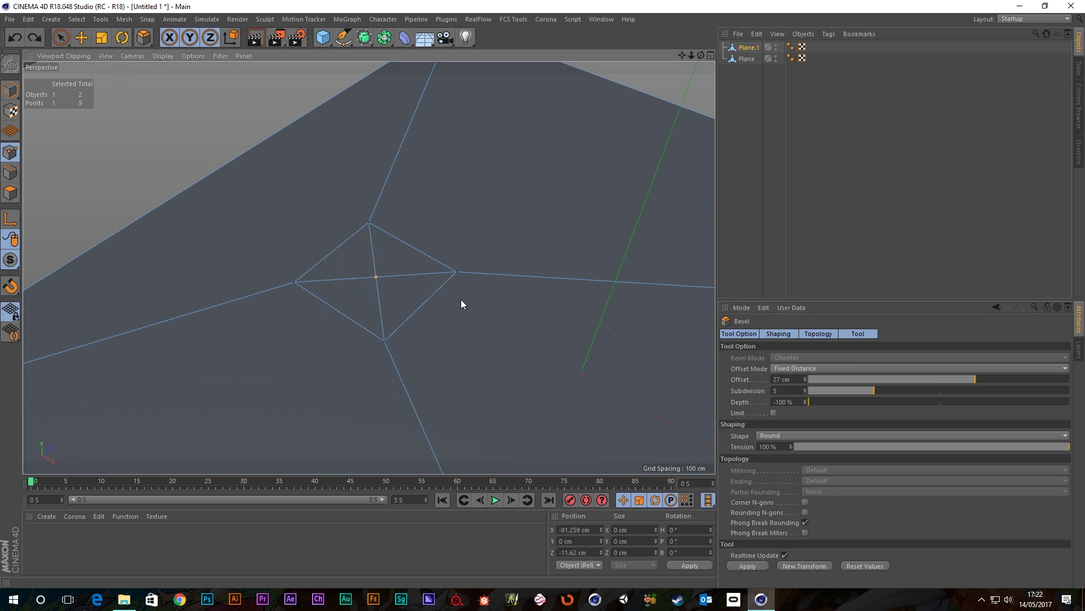
left_click_drag(448, 330, 478, 331)
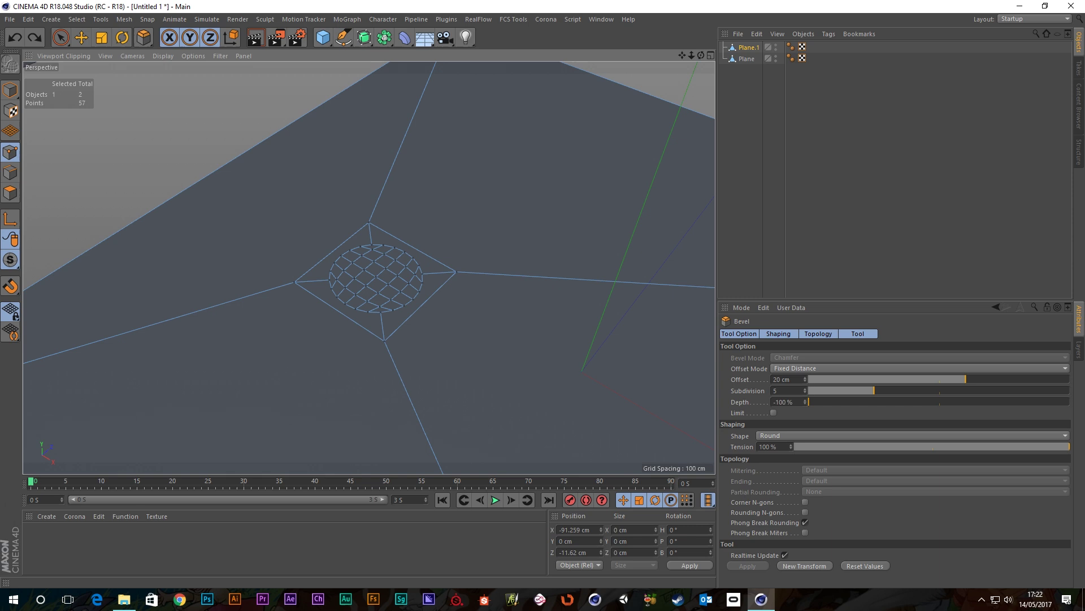
Delete all points inside the bevelled circle, including the stray leftover one, to open a round hole.
right_click_drag(359, 244, 385, 266, "alt")
mouse_move(398, 301)
left_mouse_down("alt")
mouse_move(405, 280)
mouse_move(391, 297)
left_mouse_up("alt")
key("space")
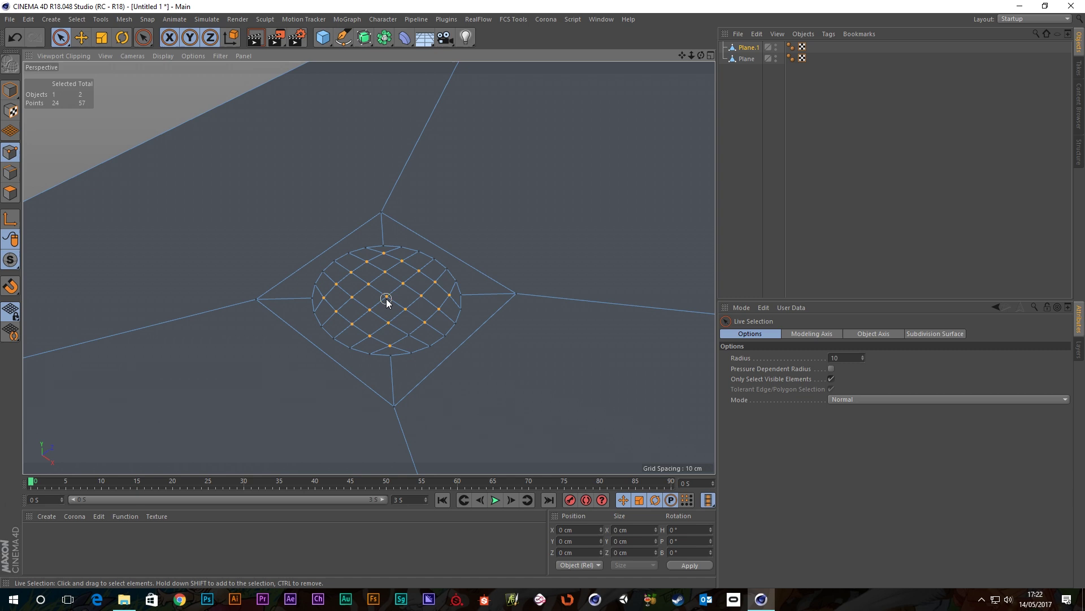
key("Delete")
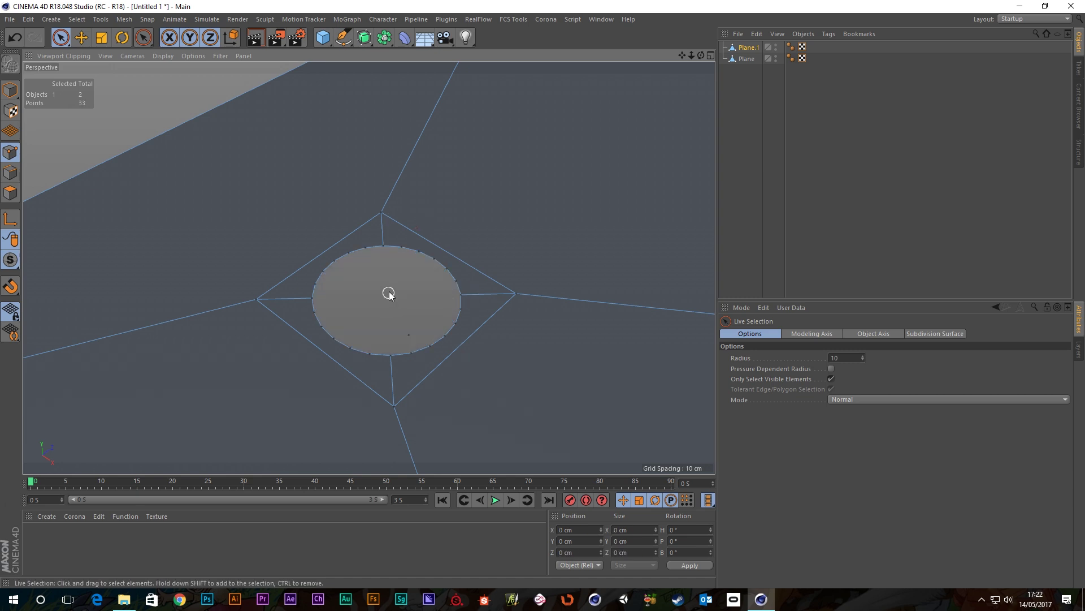
left_click(412, 334)
key("Delete")
Loop-select the round hole's edges with Select Boundary Loop enabled.
key("u")
key("l")
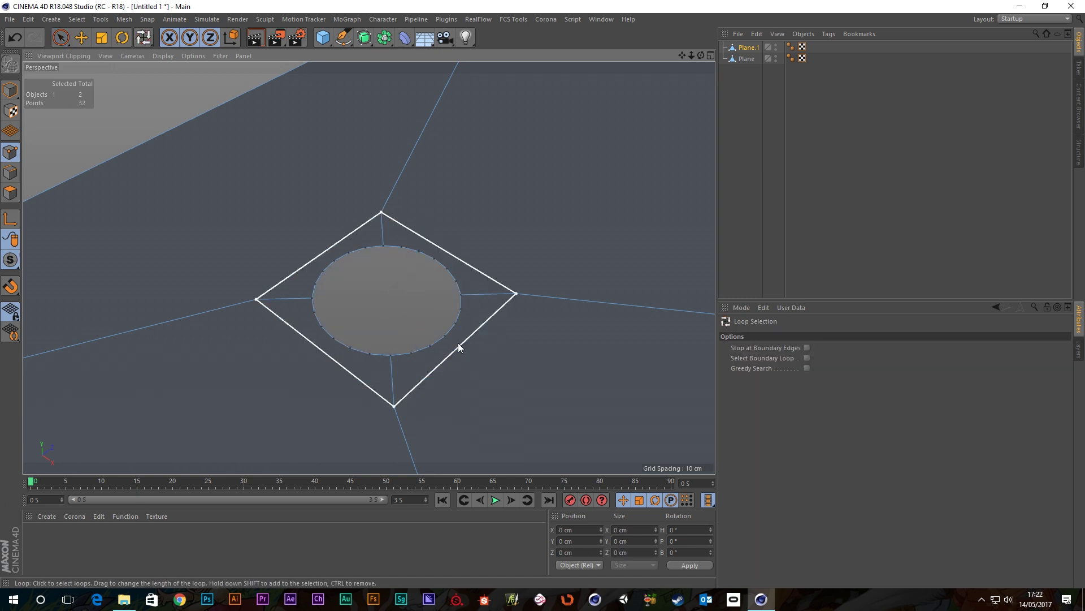
left_click(807, 358)
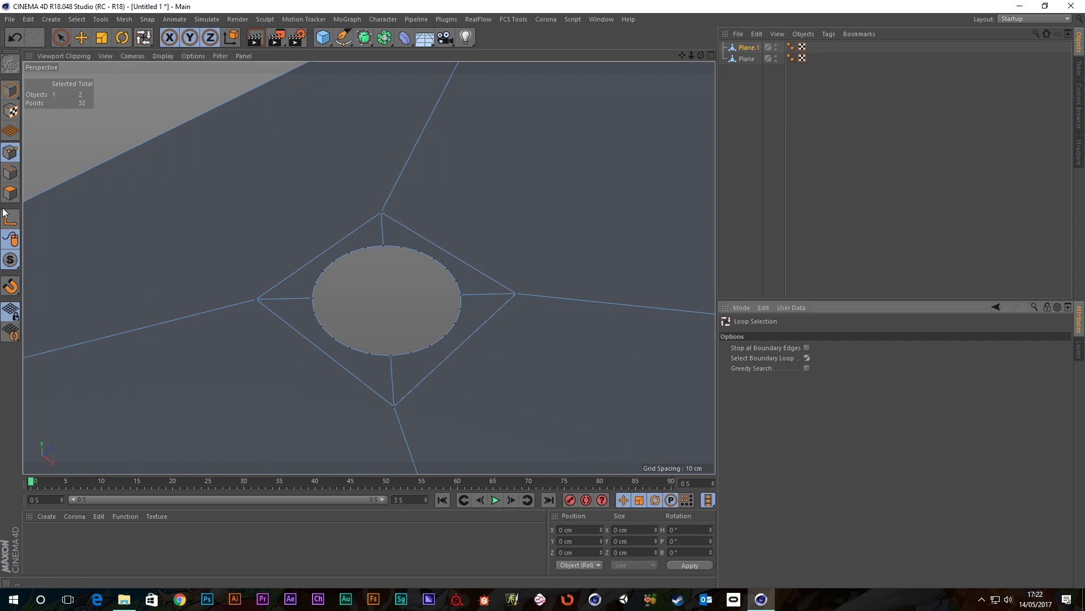
left_click(10, 172)
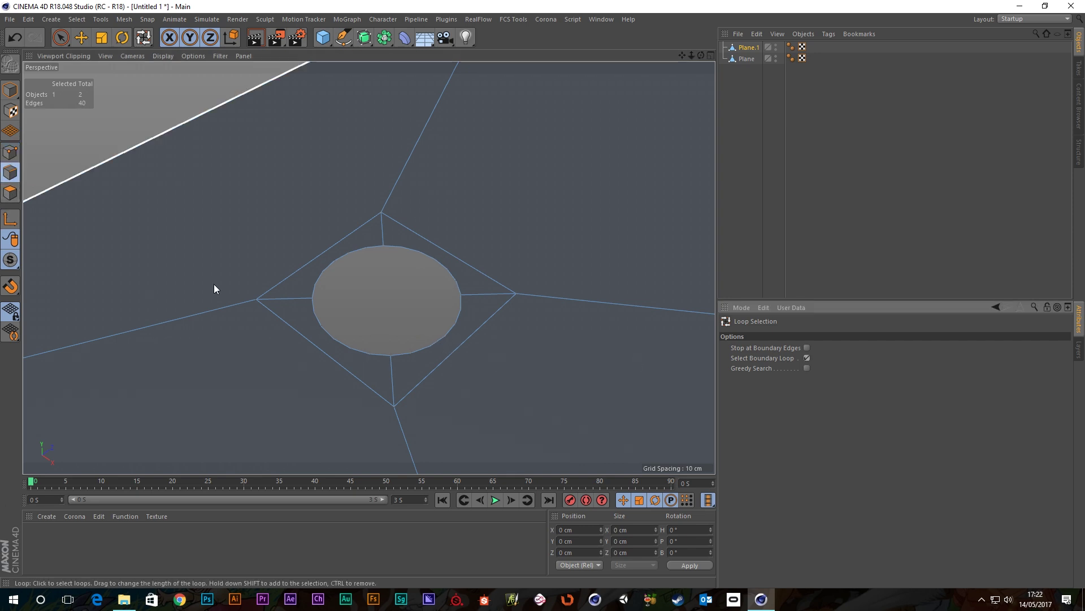
left_click(415, 352)
scroll(406, 338, "down", 2)
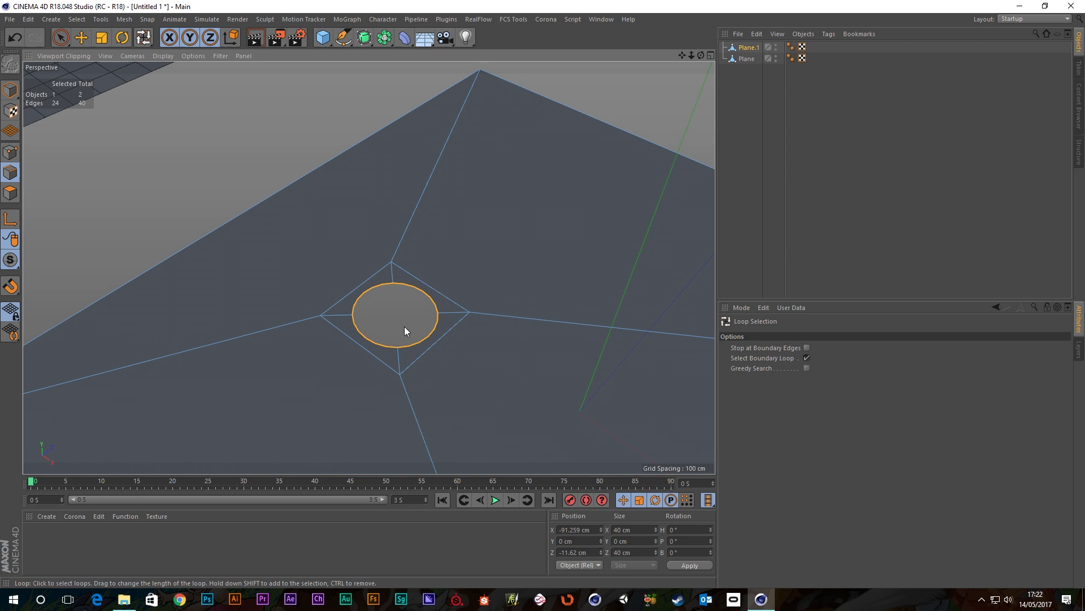
Extrude the round hole's edge loop upward about 32.6 cm into a cylinder and cap it with Close Polygon Hole.
left_click(60, 38)
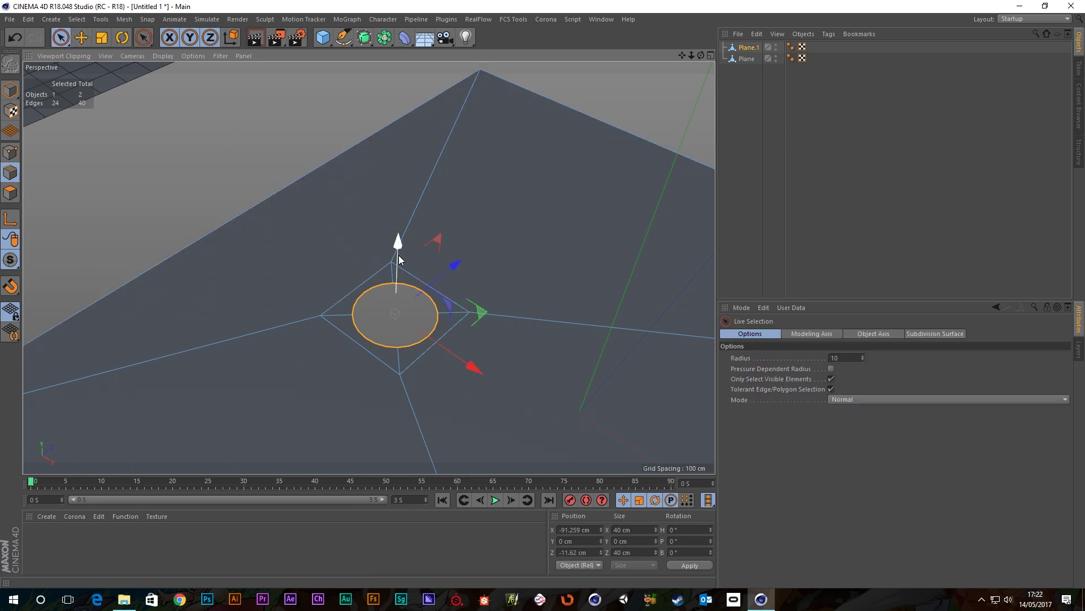
left_click_drag(399, 257, 391, 202, "ctrl")
right_click(569, 284)
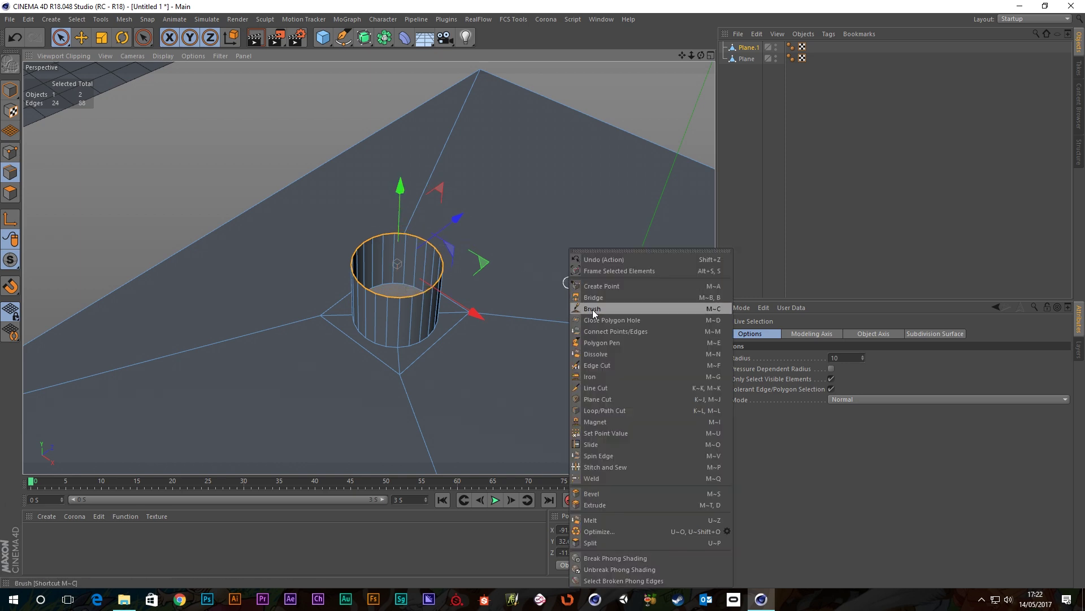
left_click(603, 321)
left_click(396, 298)
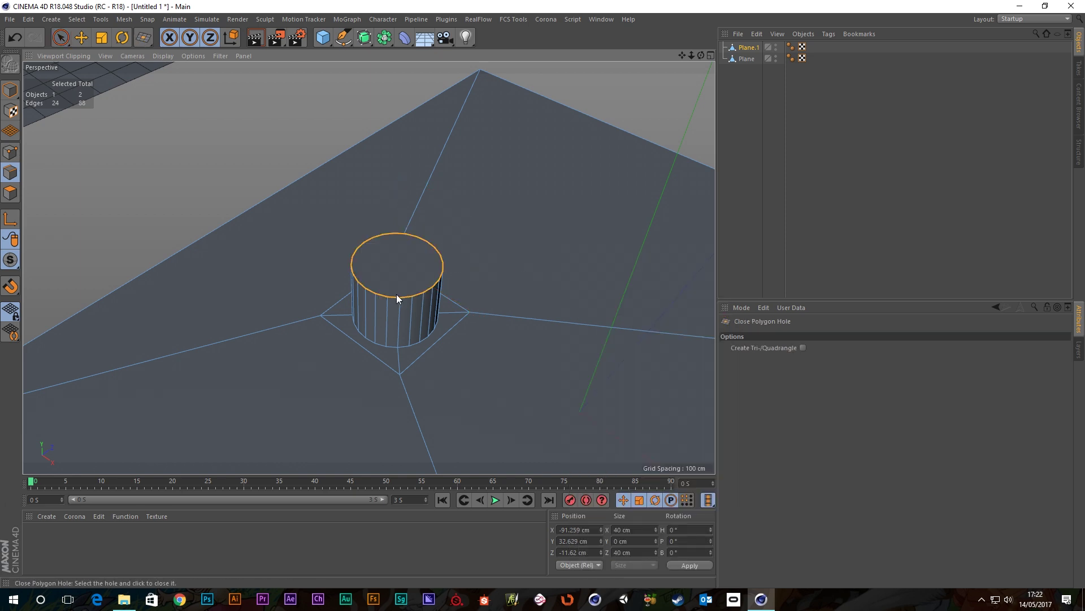
Bevel the cylinder's top edge with a 3.5 cm offset, subdivision 2 and 100% depth.
scroll(464, 277, "up", 2)
key("space")
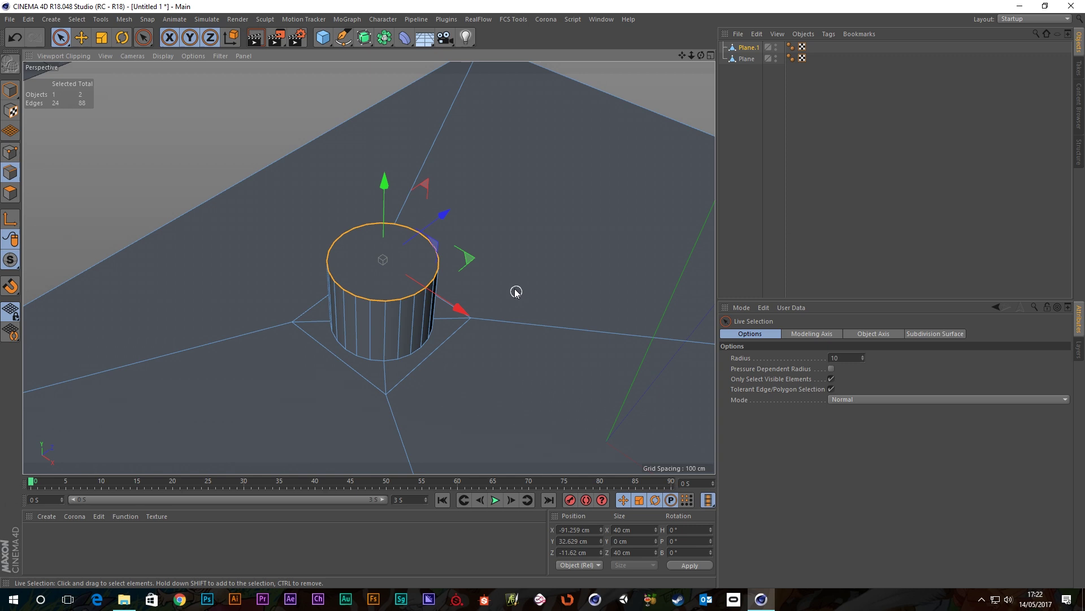
right_click(519, 299)
left_click(537, 506)
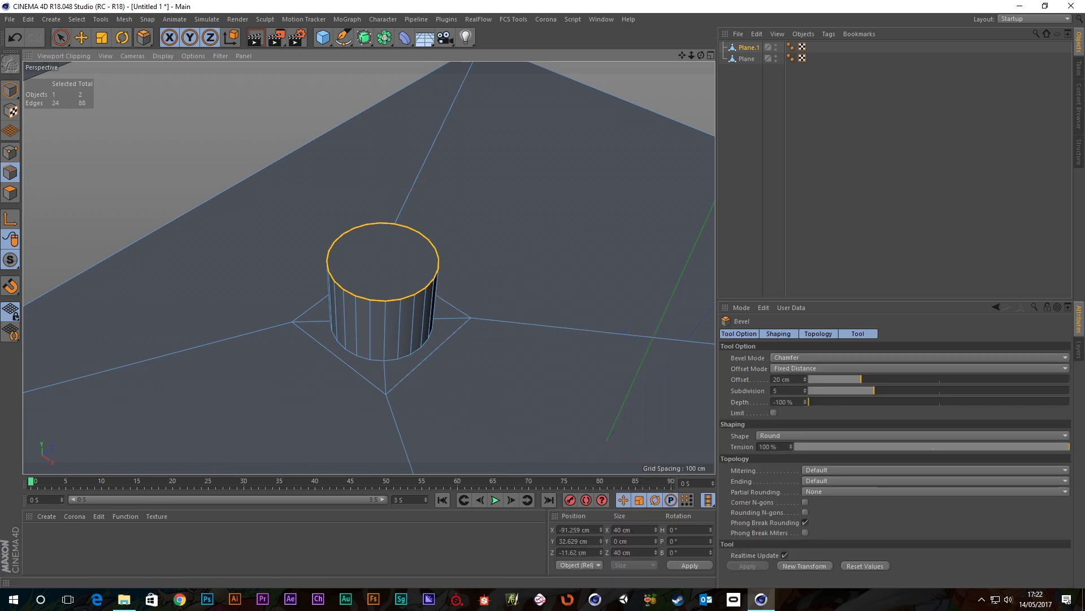
left_click_drag(523, 277, 545, 277)
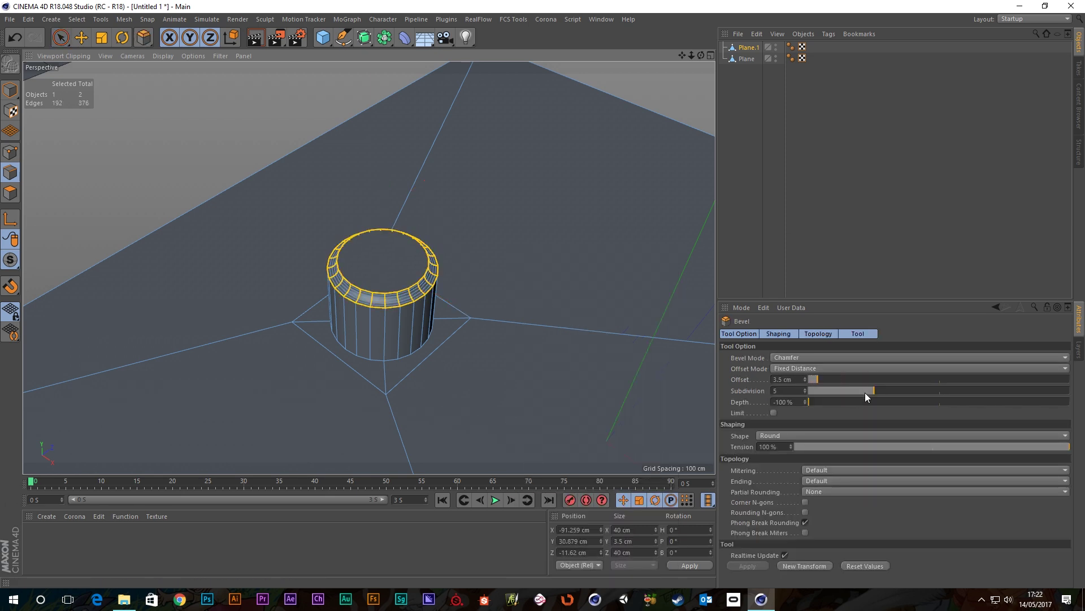
left_click_drag(866, 396, 1070, 402)
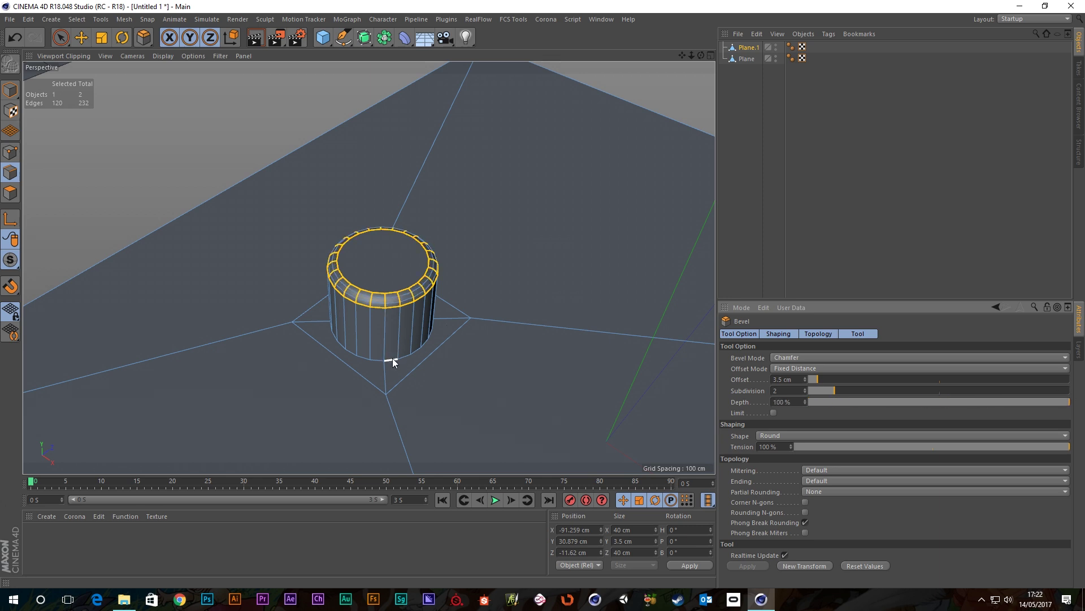
Clear the edge selection and loop-select the cylinder's base edges with Select Boundary Loop disabled.
key("u")
key("l")
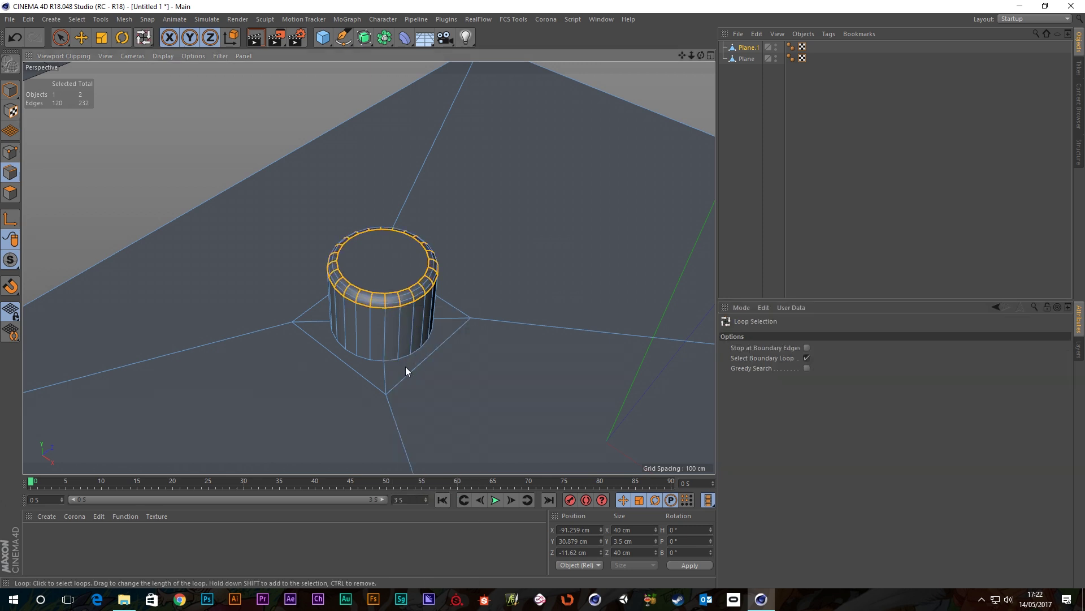
key("9")
left_click(488, 282)
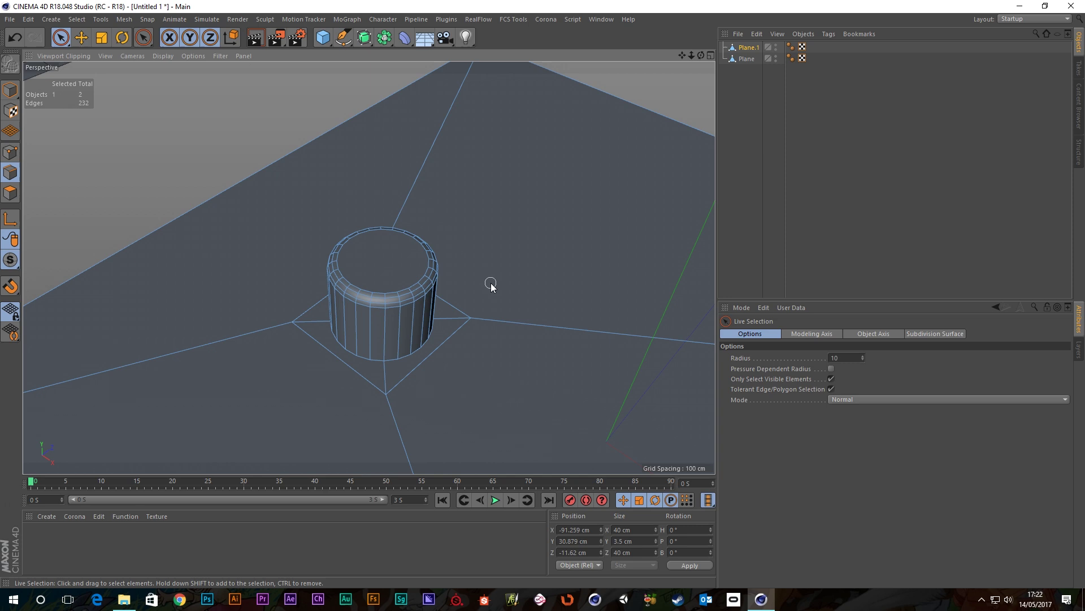
key("u")
key("l")
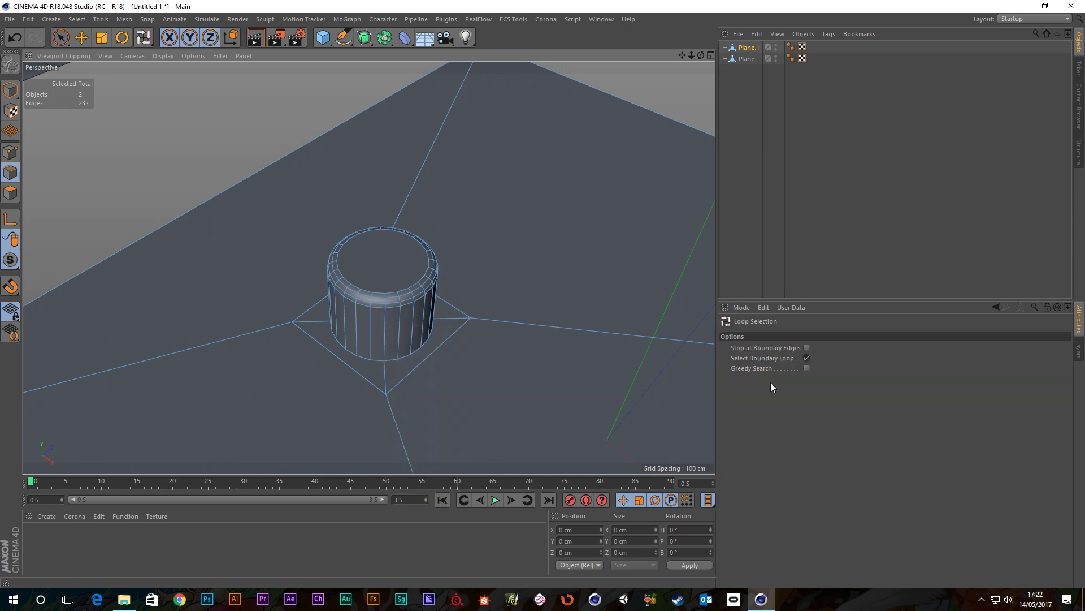
left_click(805, 357)
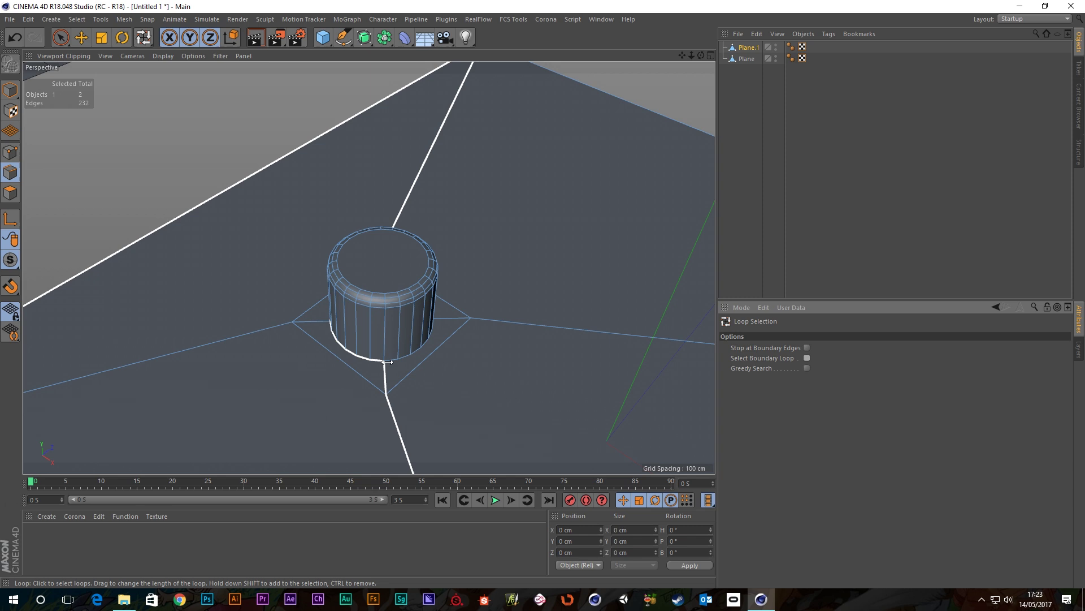
left_click(398, 360)
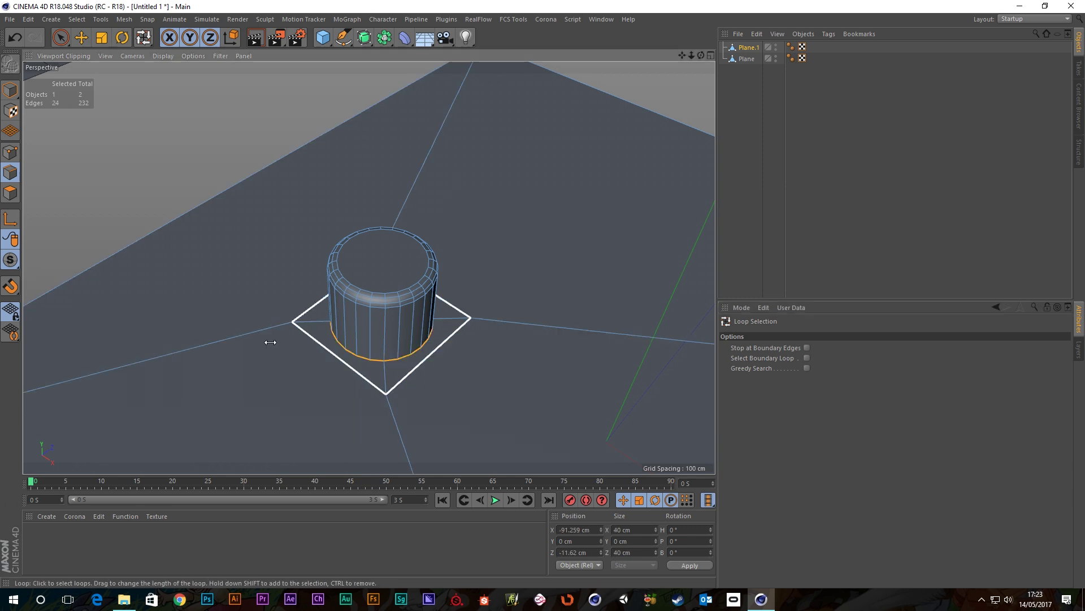
Bevel the cylinder's base edge loop with an offset of about 2.7 cm, and deselect the edges.
key("space")
right_click(440, 387)
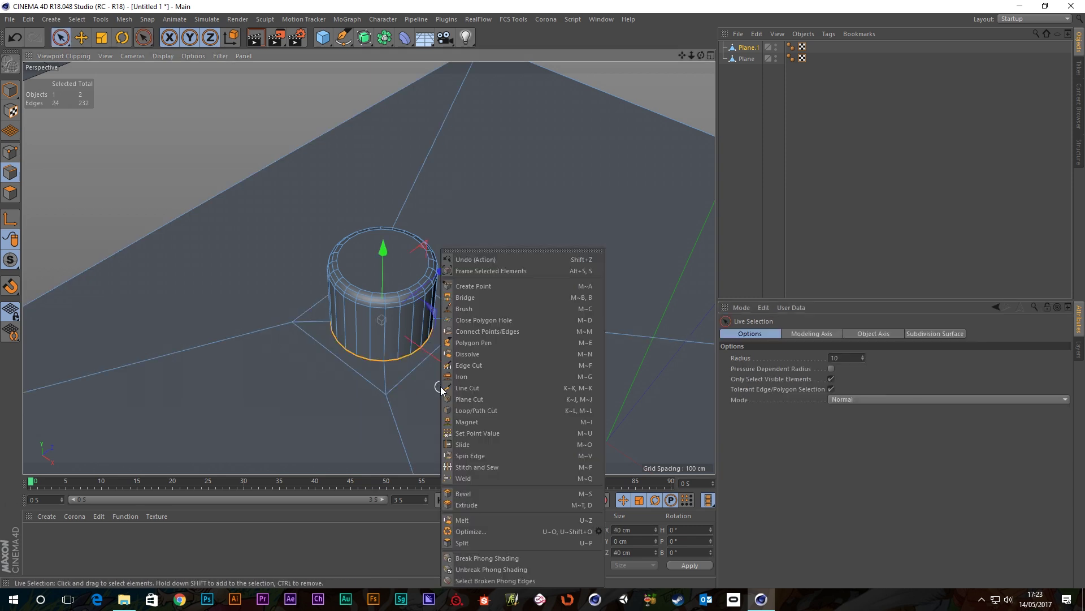
left_click(464, 493)
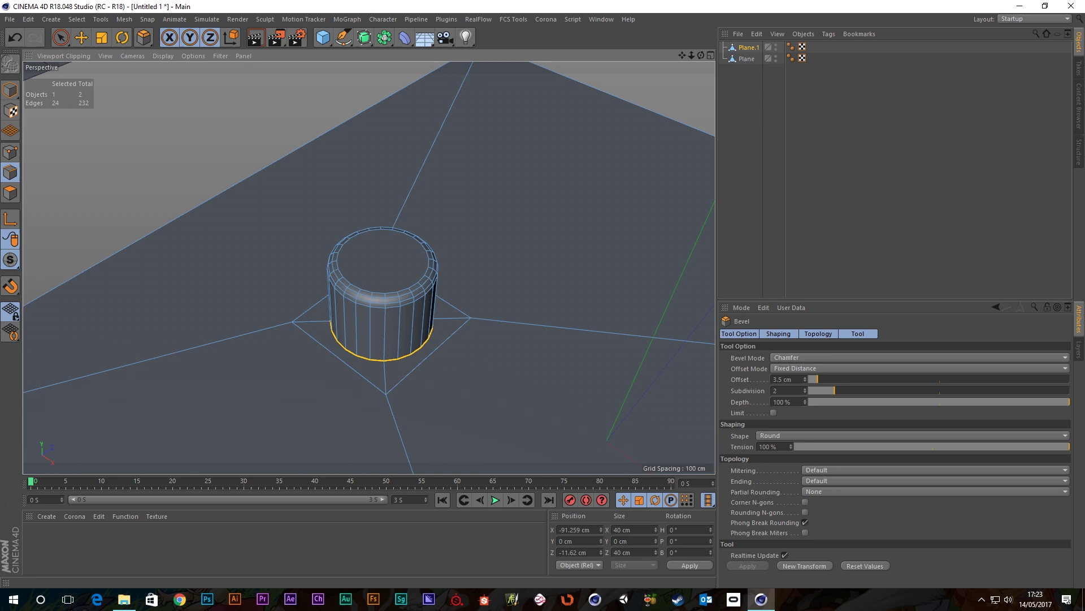
left_click_drag(419, 347, 438, 348)
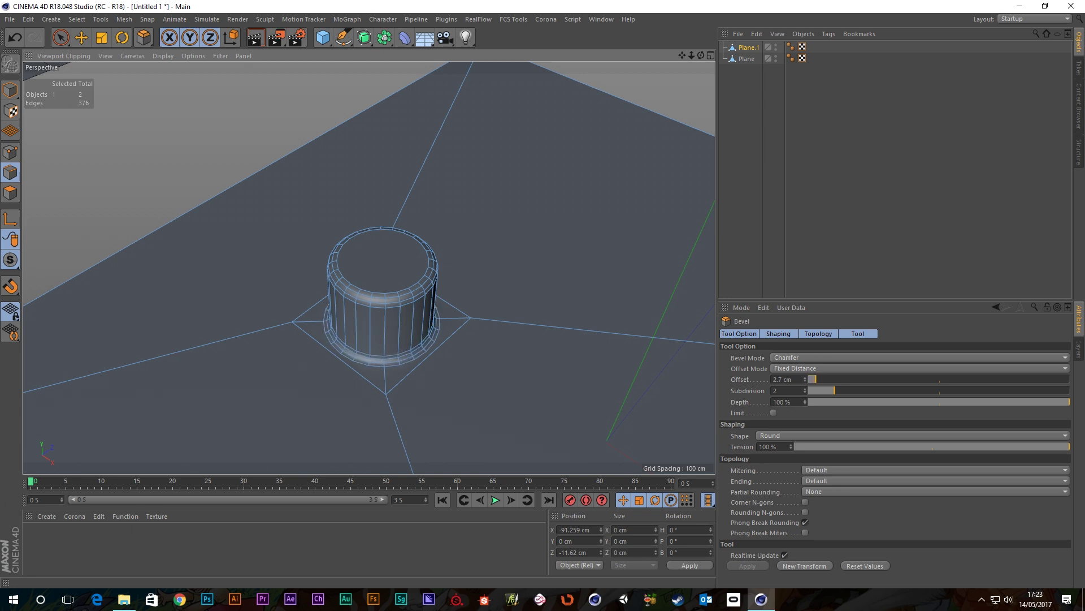
scroll(461, 341, "down", 6)
key("space")
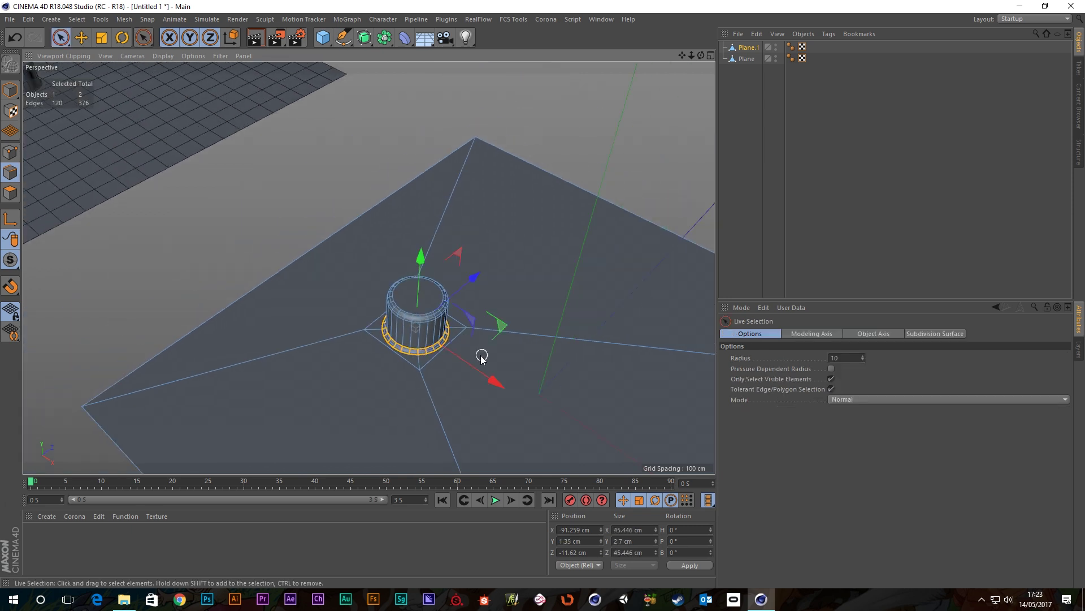
left_click(455, 379)
Inspect both planes as whole models in plain Gouraud Shading, and switch back to Gouraud Shading (Lines).
scroll(452, 380, "down", 5)
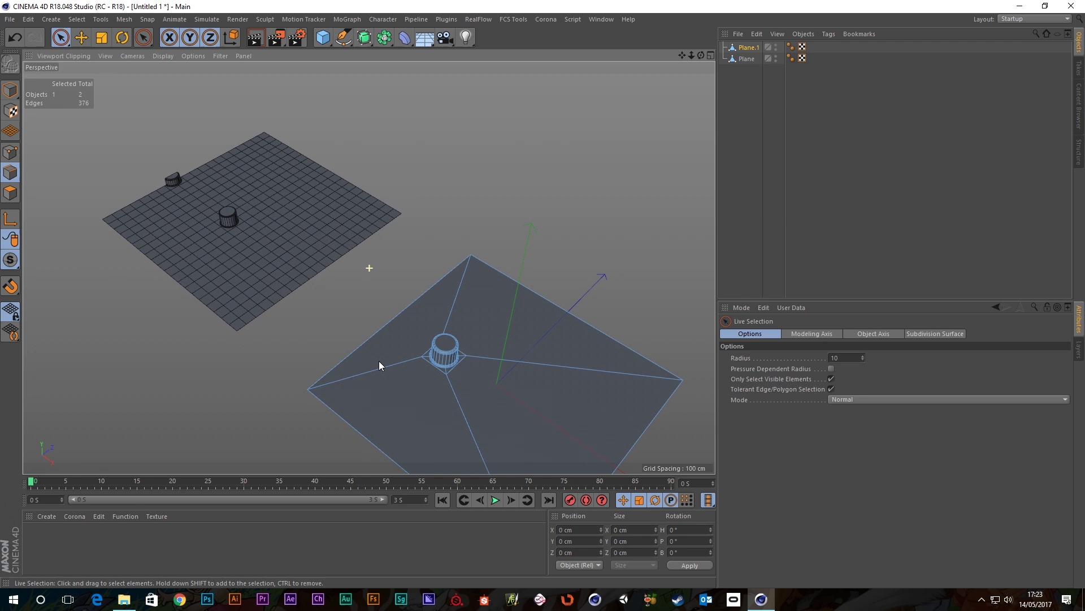
middle_click_drag(379, 361, 400, 355, "alt")
left_click(10, 91)
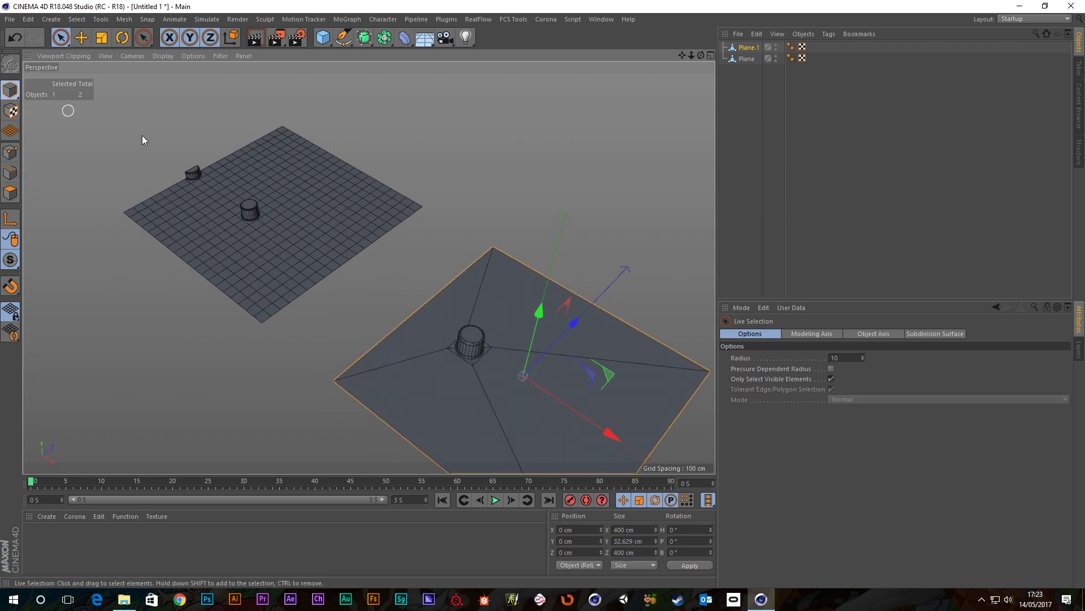
key("n")
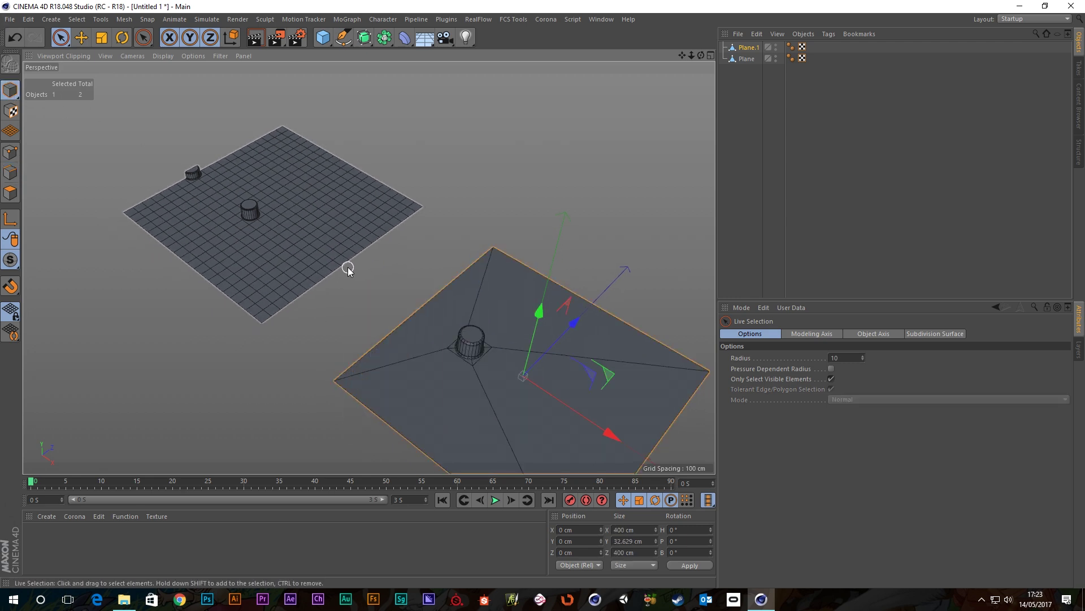
key("n")
key("a")
mouse_move(393, 314)
left_mouse_down("alt")
mouse_move(501, 347)
mouse_move(525, 330)
mouse_move(398, 238)
mouse_move(428, 260)
mouse_move(392, 296)
mouse_move(286, 313)
mouse_move(355, 289)
mouse_move(313, 274)
left_mouse_up("alt")
key("n")
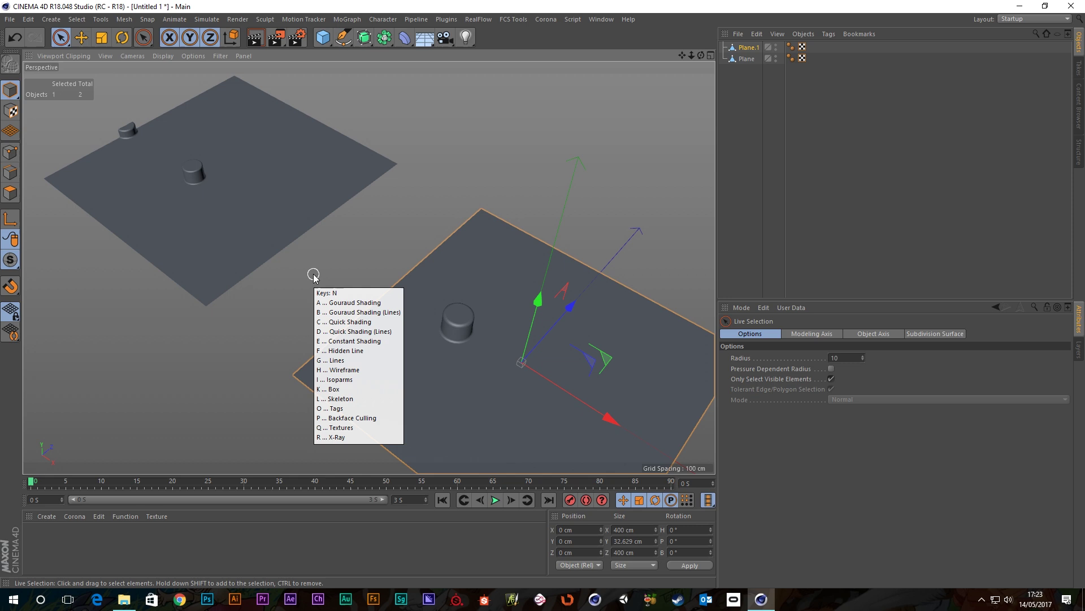
key("b")
left_click_drag(233, 226, 247, 234, "alt")
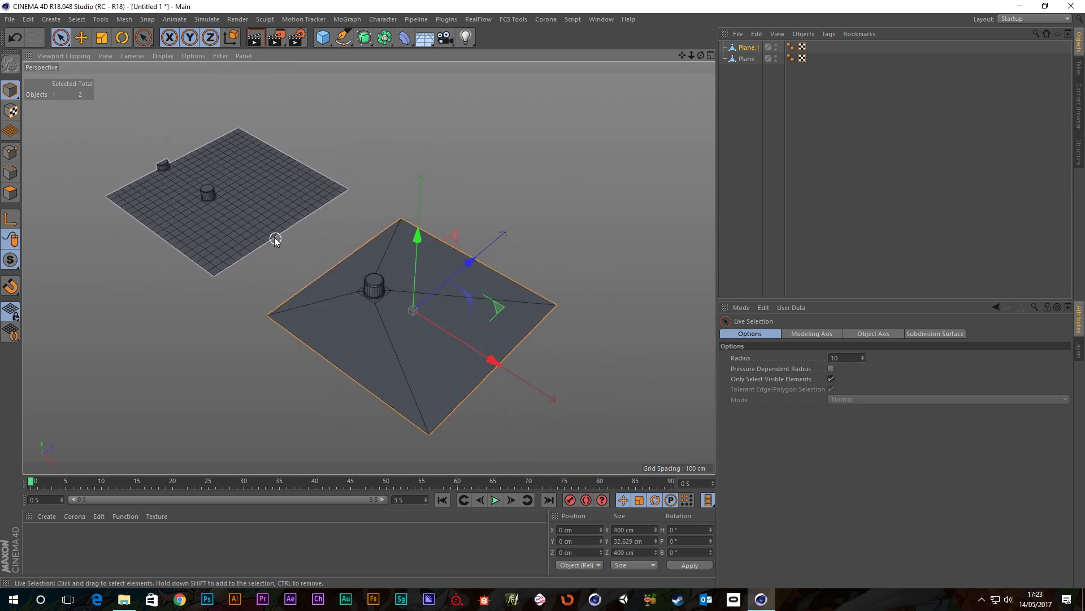
Examine the polygon layout between the cylinder's bevelled base and the surrounding inset square.
scroll(274, 232, "up", 2)
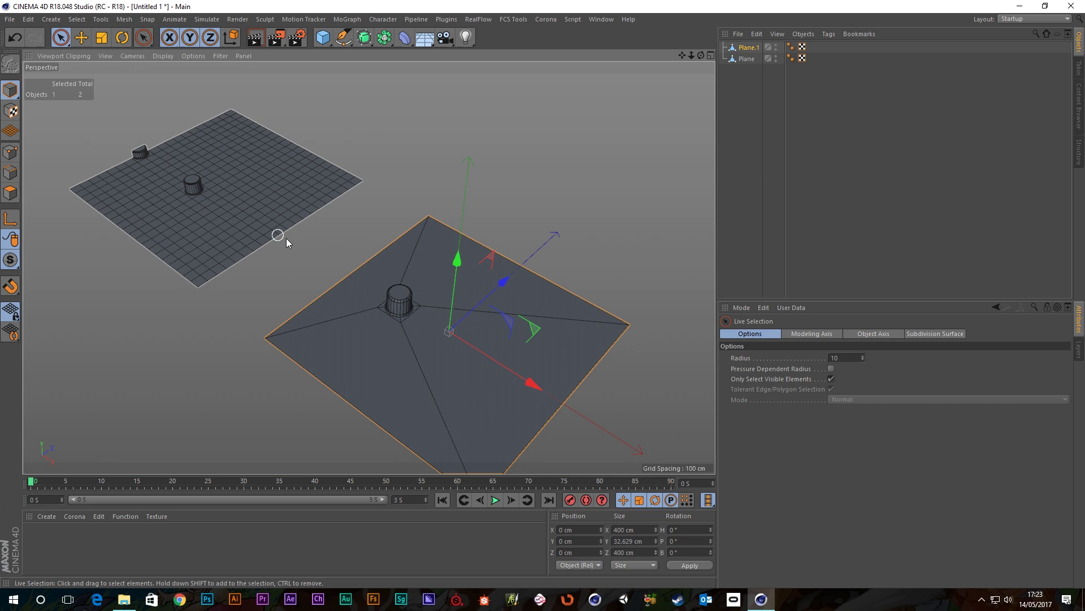
scroll(192, 263, "up", 2)
scroll(225, 260, "up", 1)
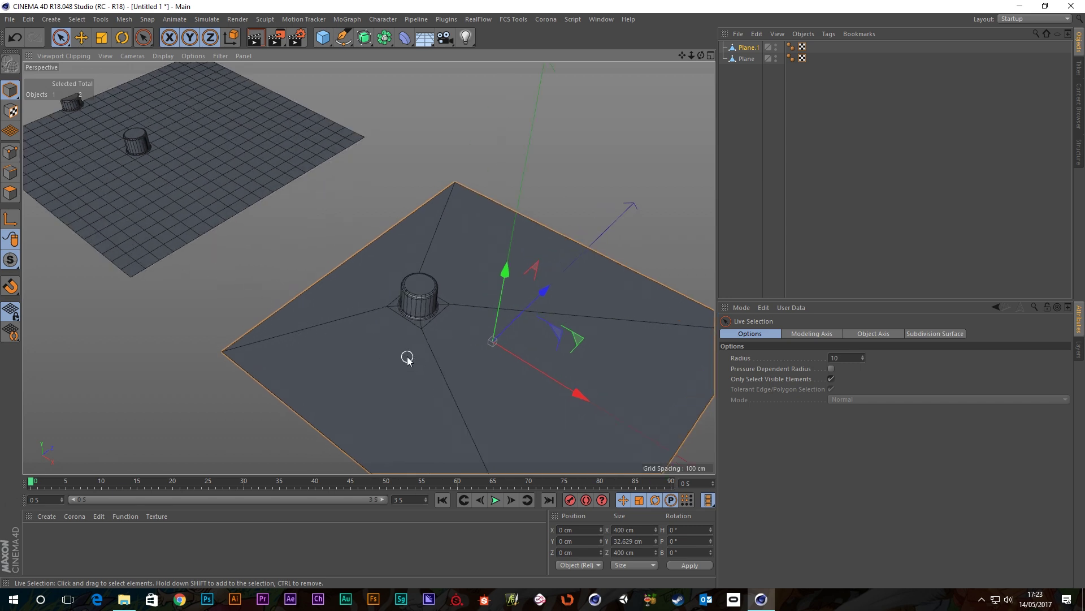
scroll(410, 333, "up", 5)
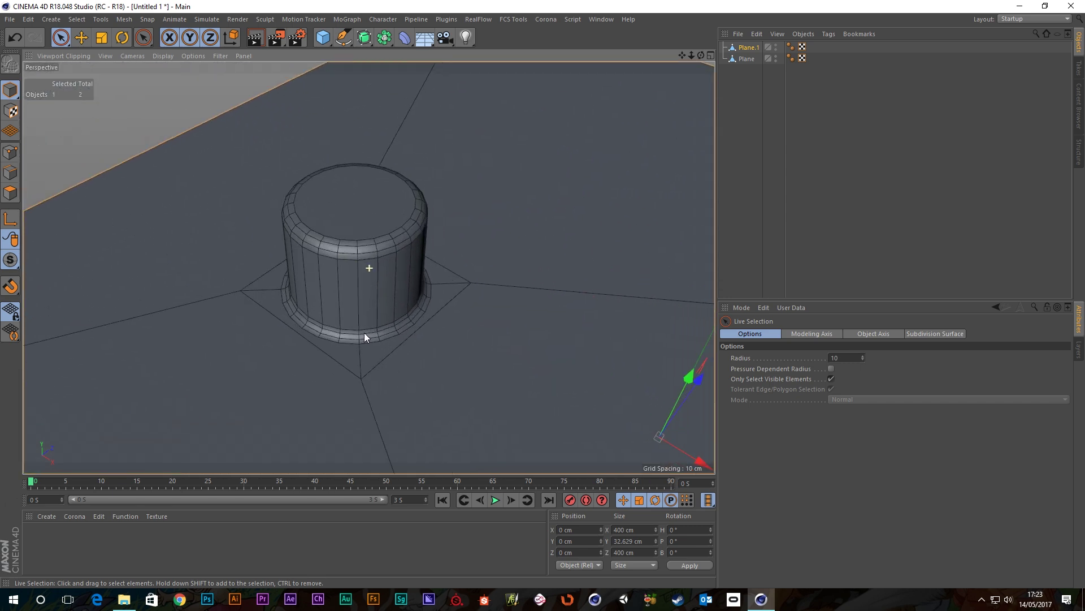
scroll(364, 334, "up", 4)
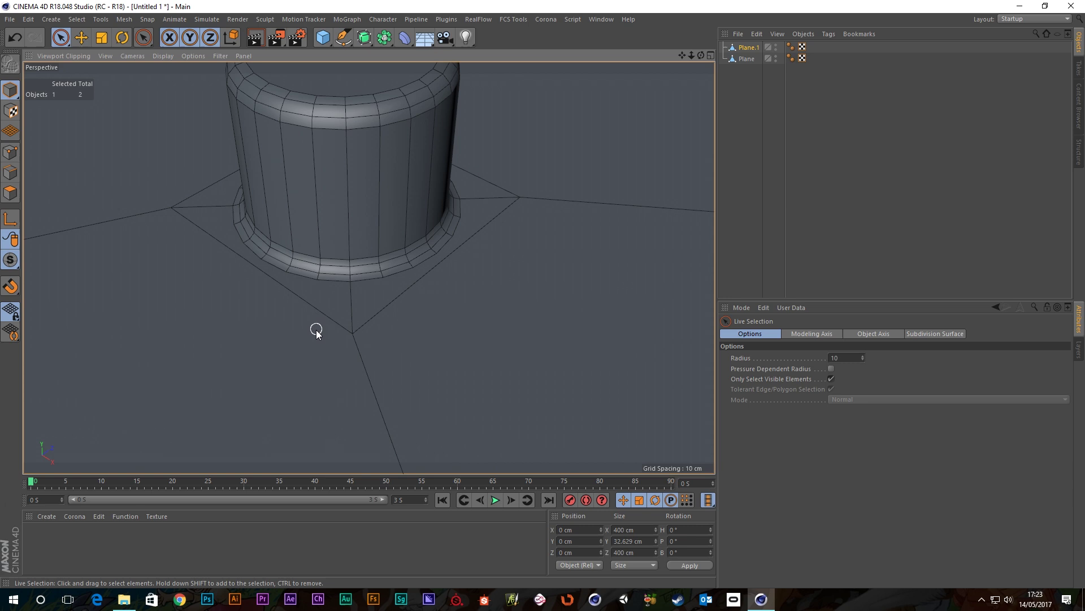
scroll(325, 313, "down", 4)
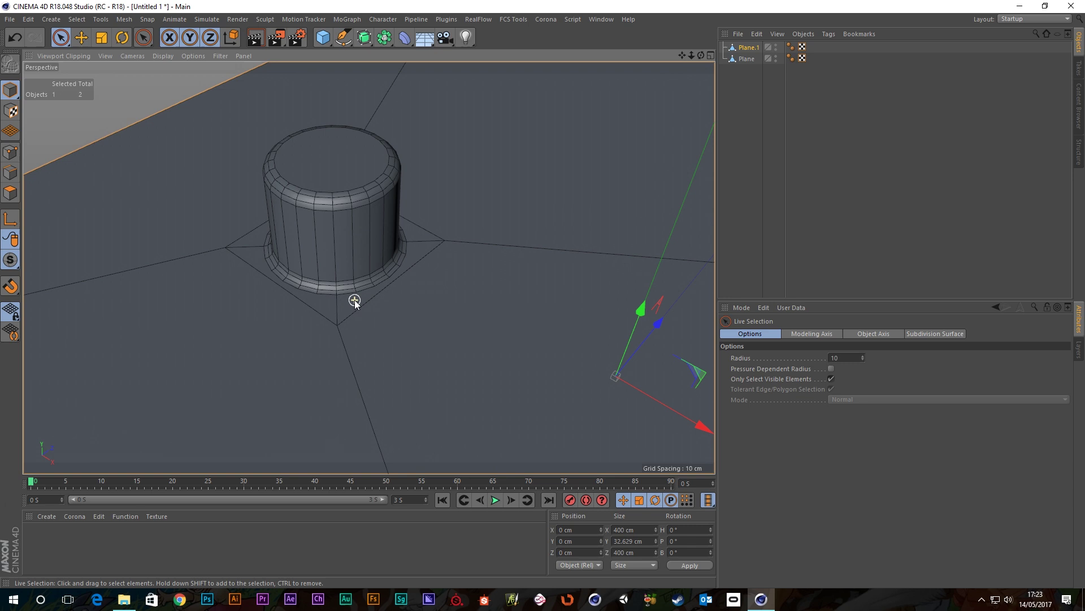
scroll(355, 302, "up", 2)
scroll(343, 304, "up", 2)
left_click_drag(326, 324, 351, 324, "alt")
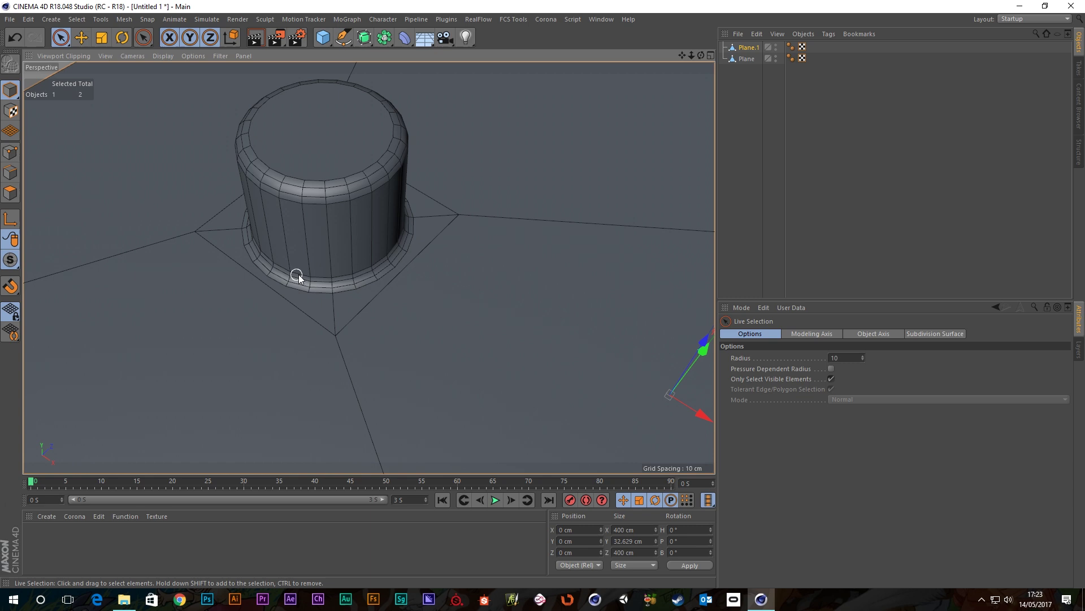
scroll(344, 310, "up", 2)
scroll(350, 308, "up", 2)
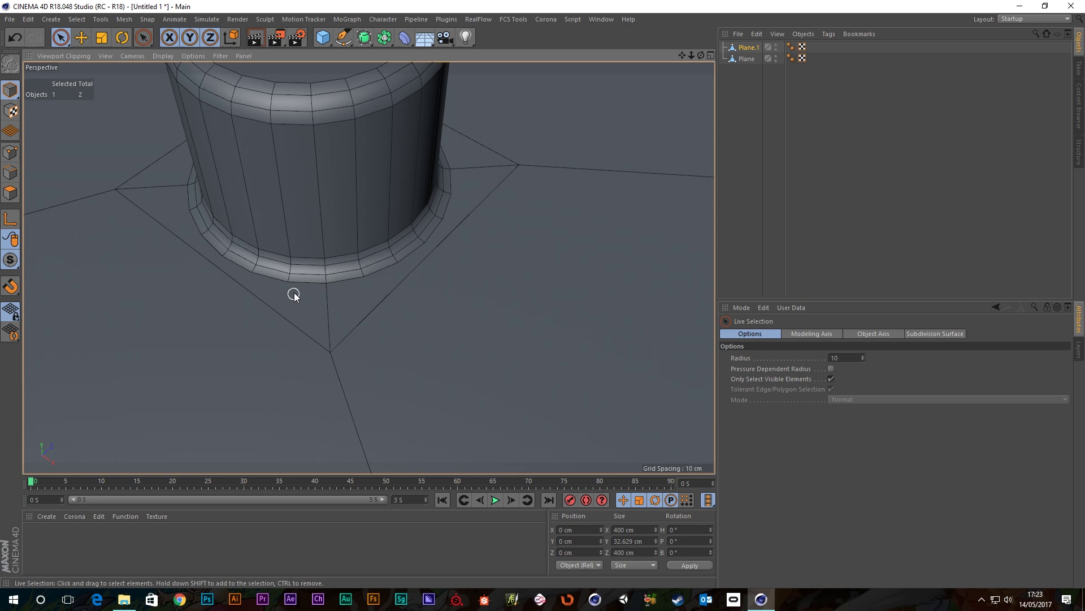
scroll(292, 289, "down", 4)
scroll(351, 303, "up", 4)
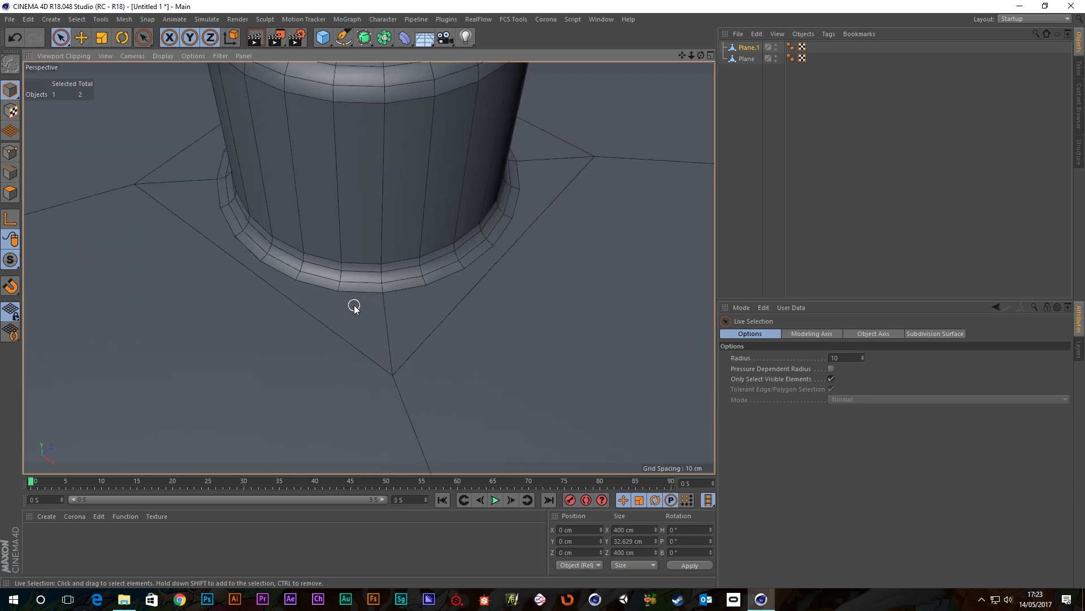
scroll(353, 306, "down", 4)
scroll(354, 305, "up", 4)
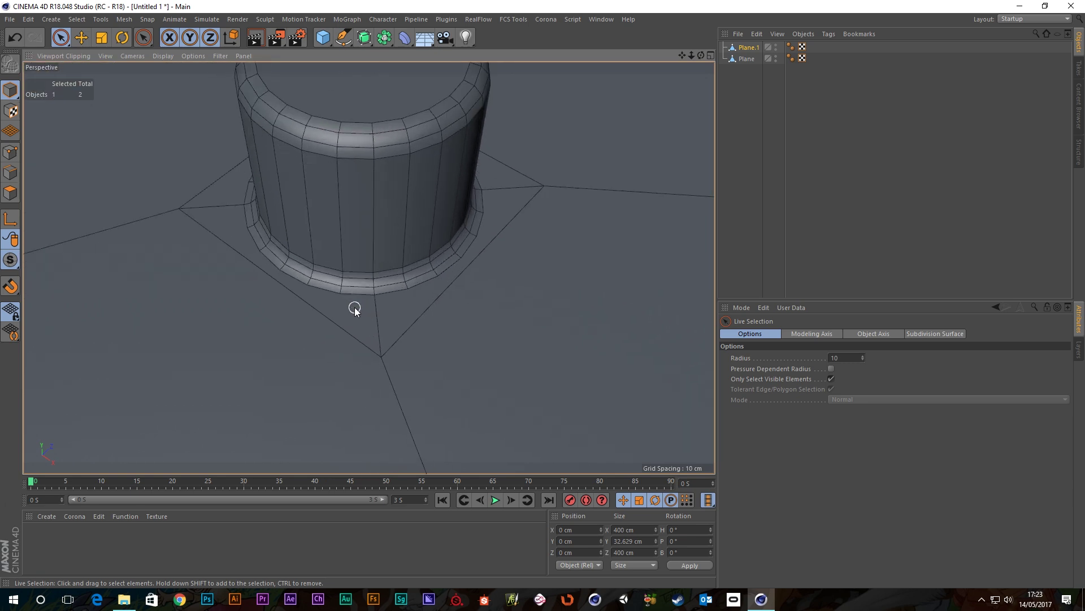
In Points mode, connect a point on the cylinder's base rim to the nearest corner point of the inset square.
right_click(348, 306)
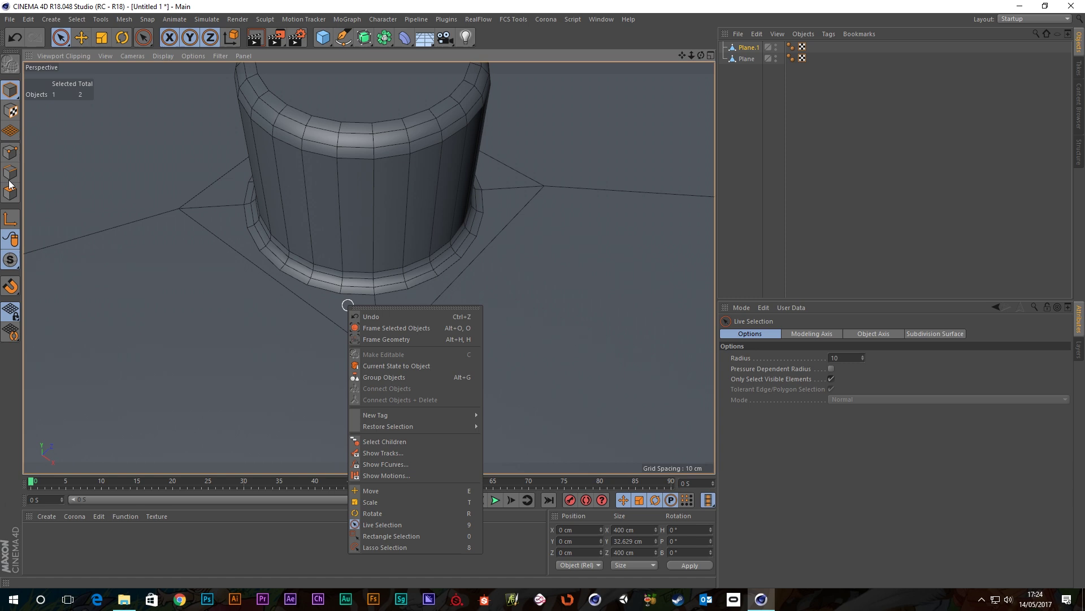
left_click(6, 161)
left_click(10, 153)
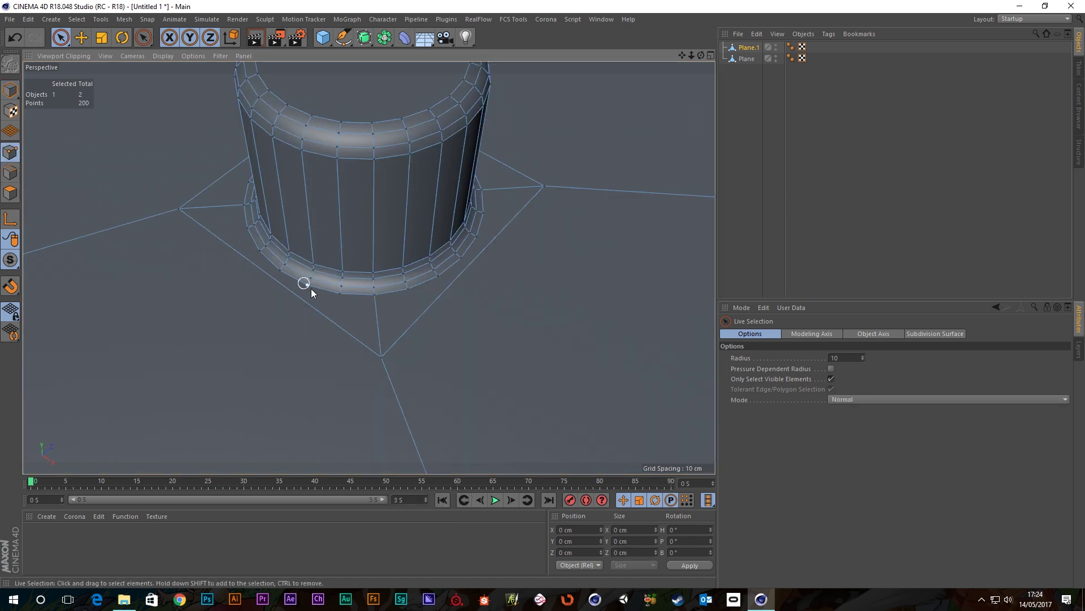
left_click(382, 357, "shift")
right_click(316, 346)
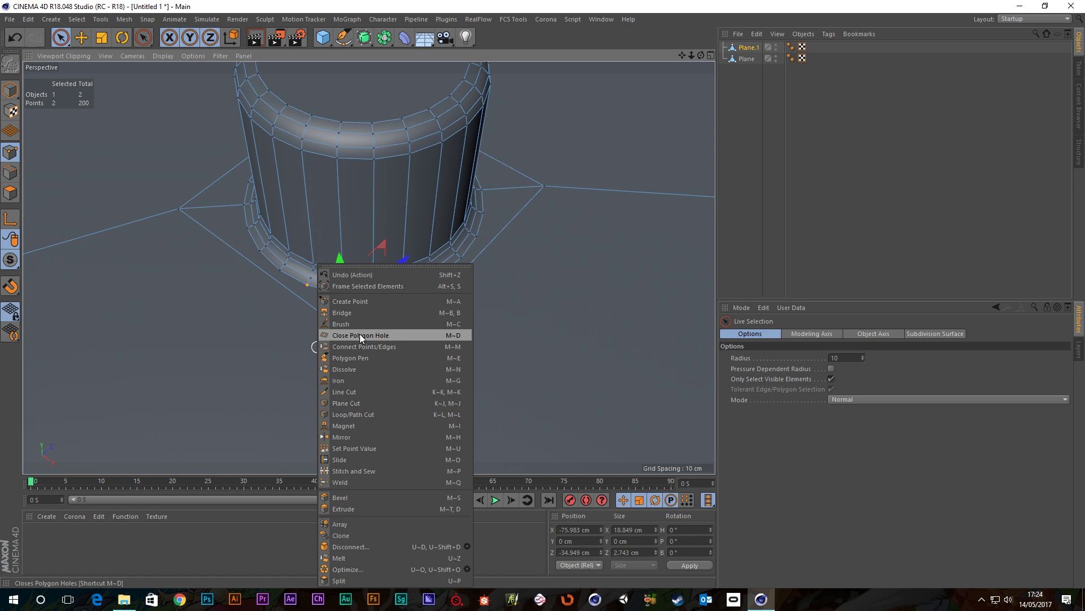
left_click(359, 347)
left_click(325, 385)
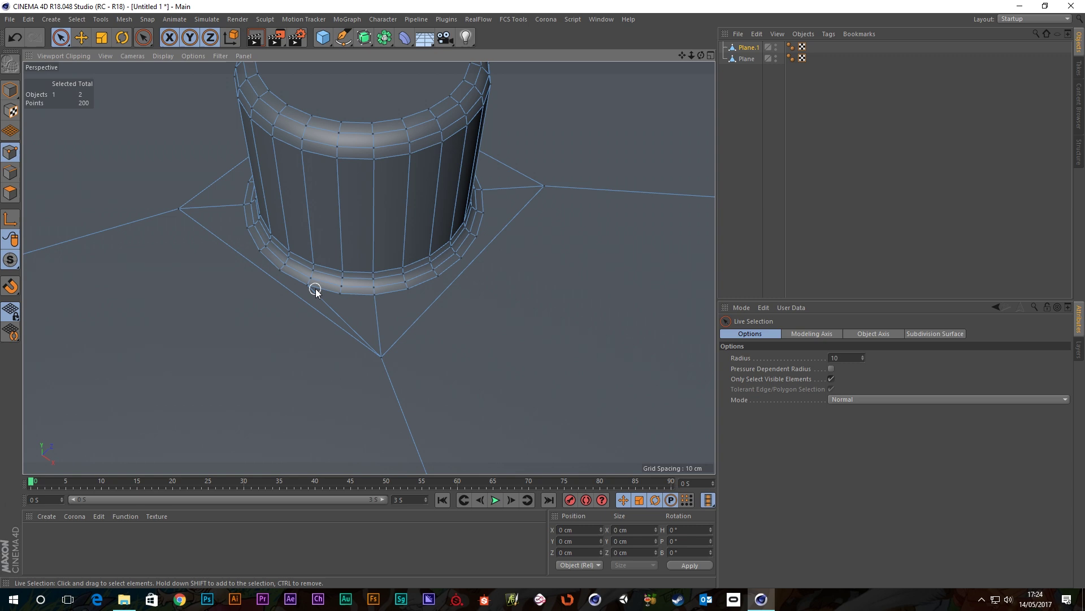
Connect another point on the cylinder's base rim to the neighbouring corner point of the inset square.
left_click_drag(385, 301, 427, 298, "alt")
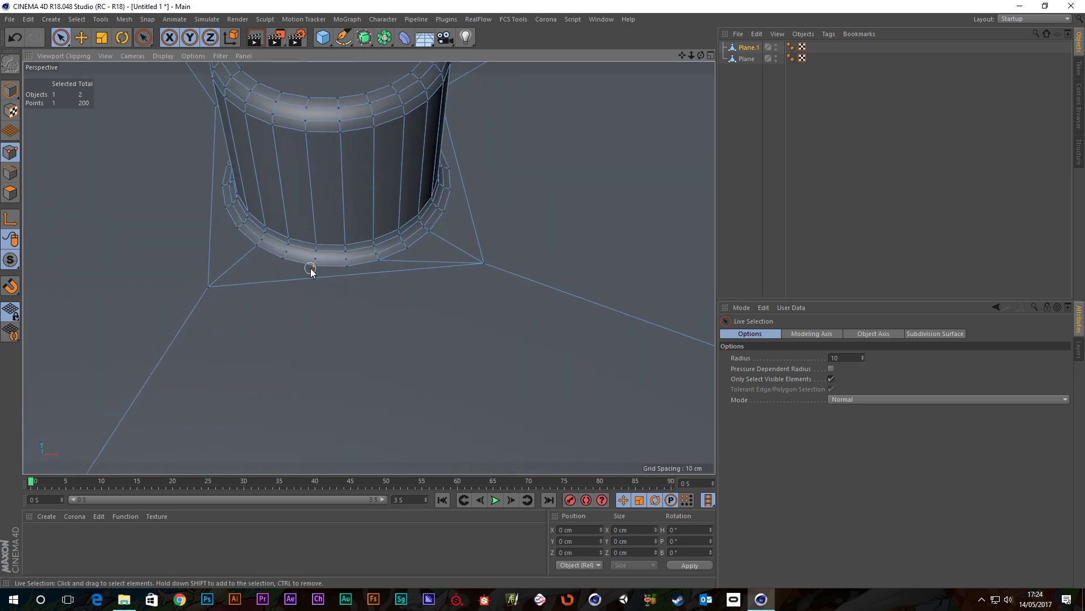
left_click(209, 288, "shift")
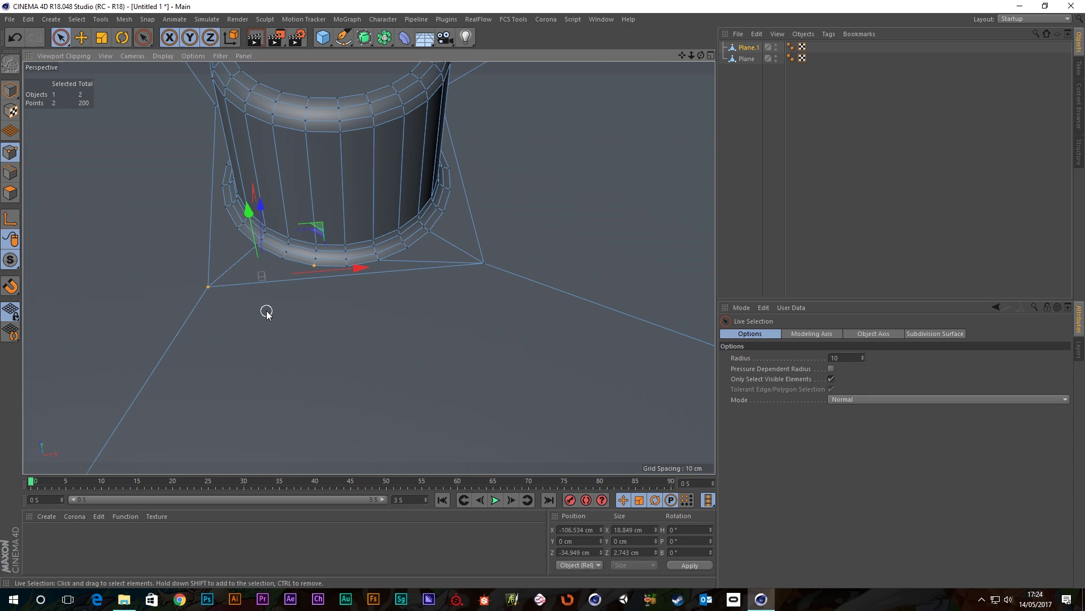
right_click(266, 312)
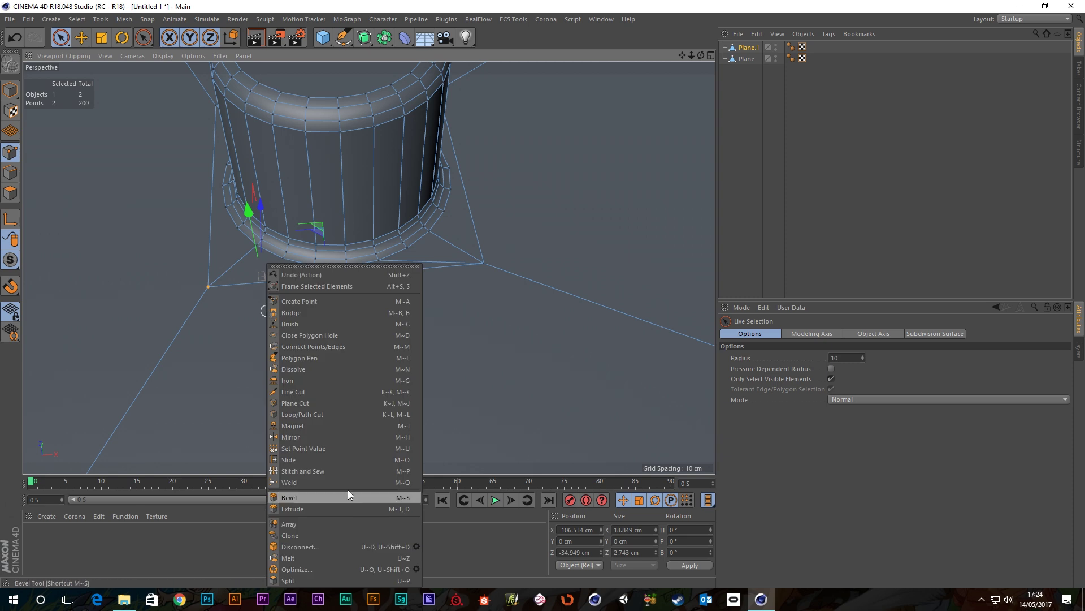
left_click(314, 347)
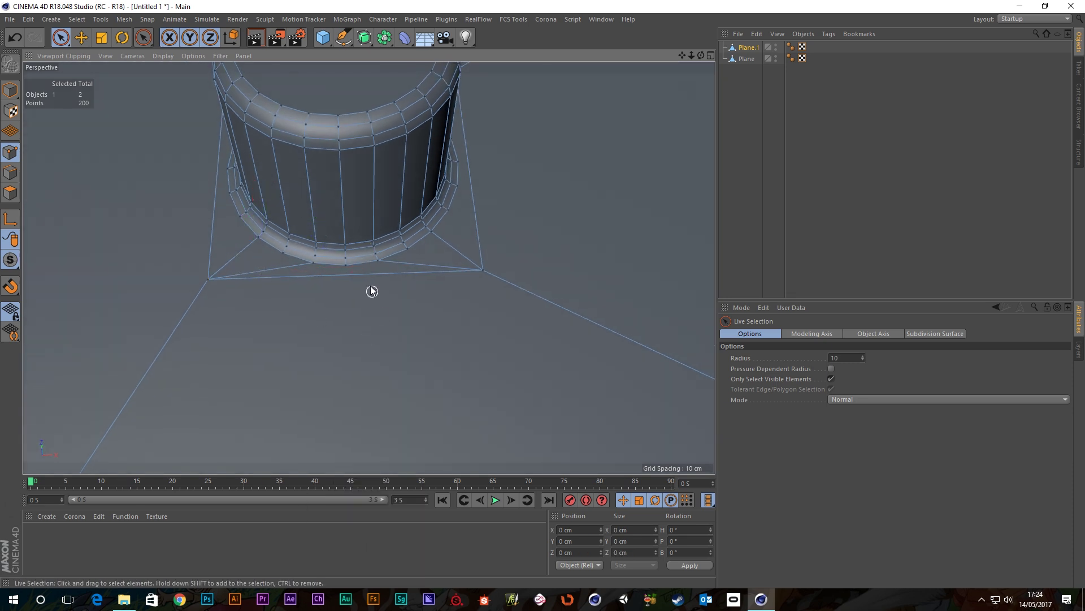
scroll(349, 290, "up", 3)
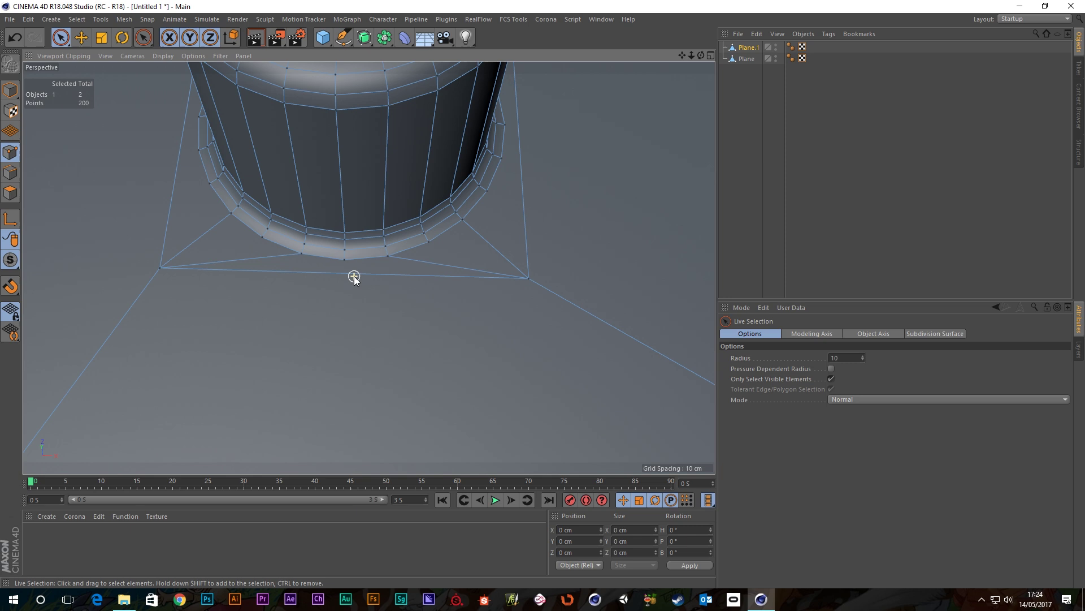
scroll(354, 278, "up", 1)
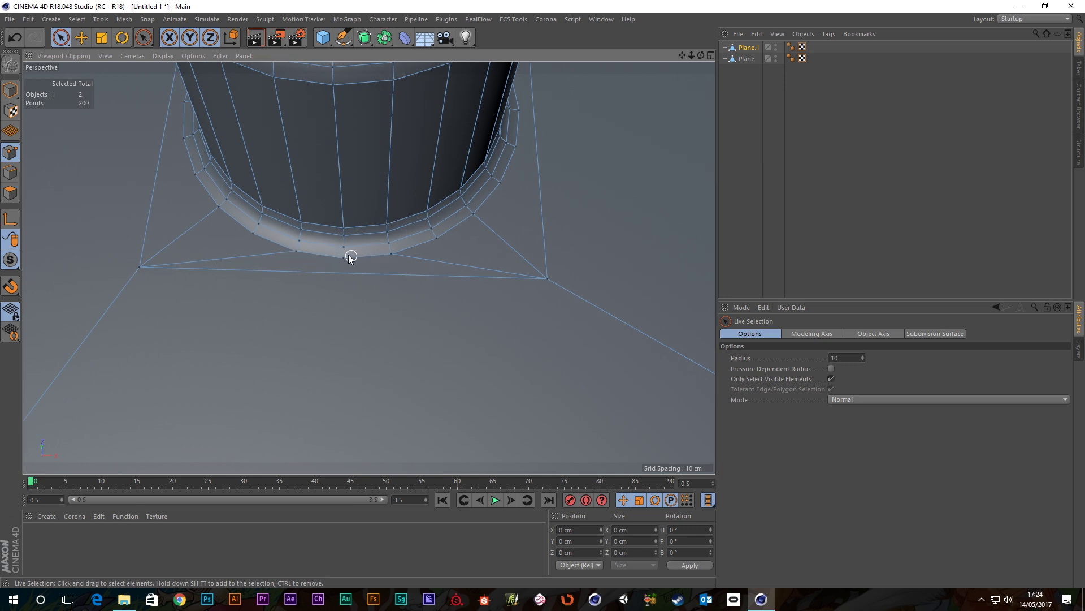
scroll(343, 262, "down", 7)
scroll(350, 286, "up", 1)
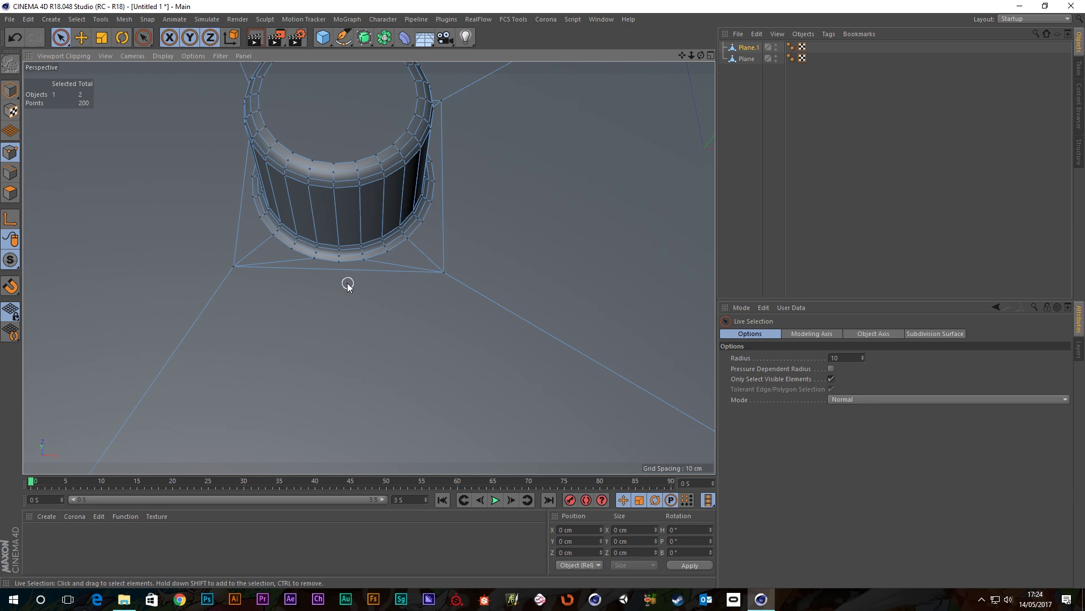
In Edges mode, connect the front edge of the inset square to the plane's front outer edge, and deselect the edges.
scroll(348, 285, "down", 8)
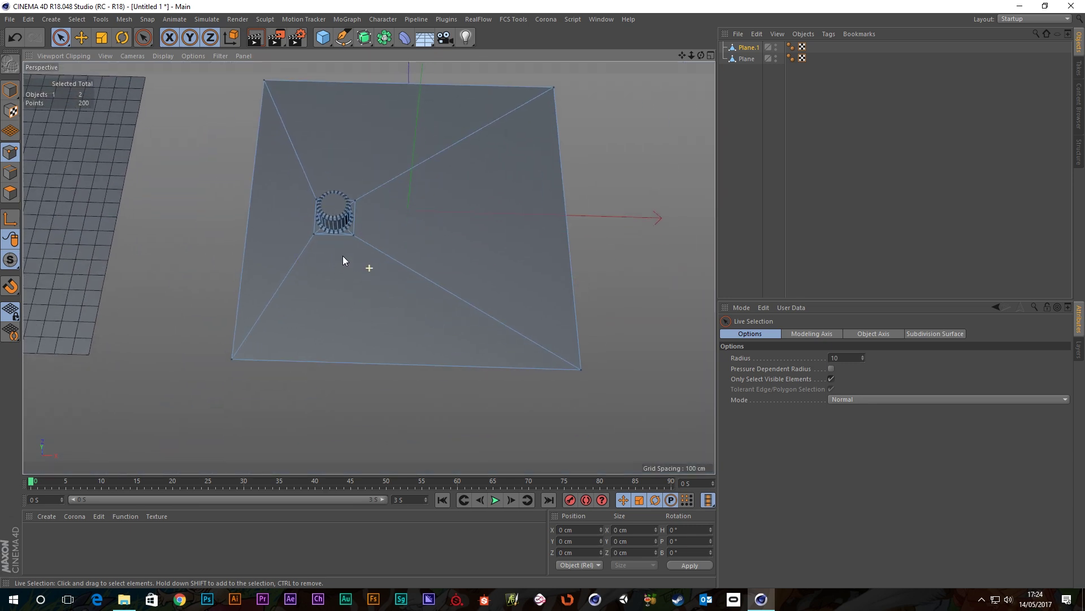
right_click(347, 288)
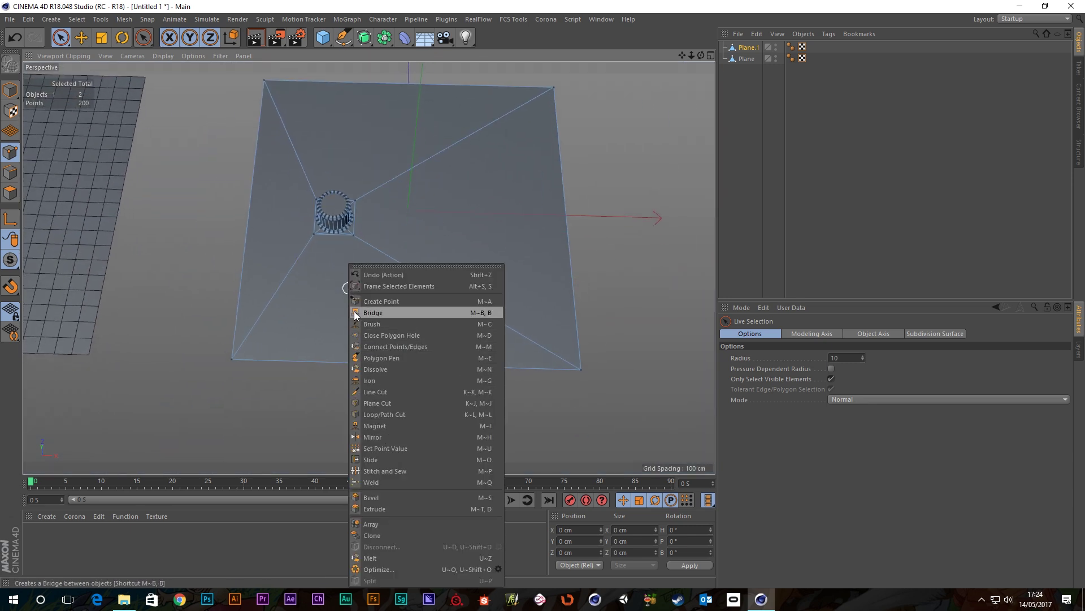
left_click(303, 412)
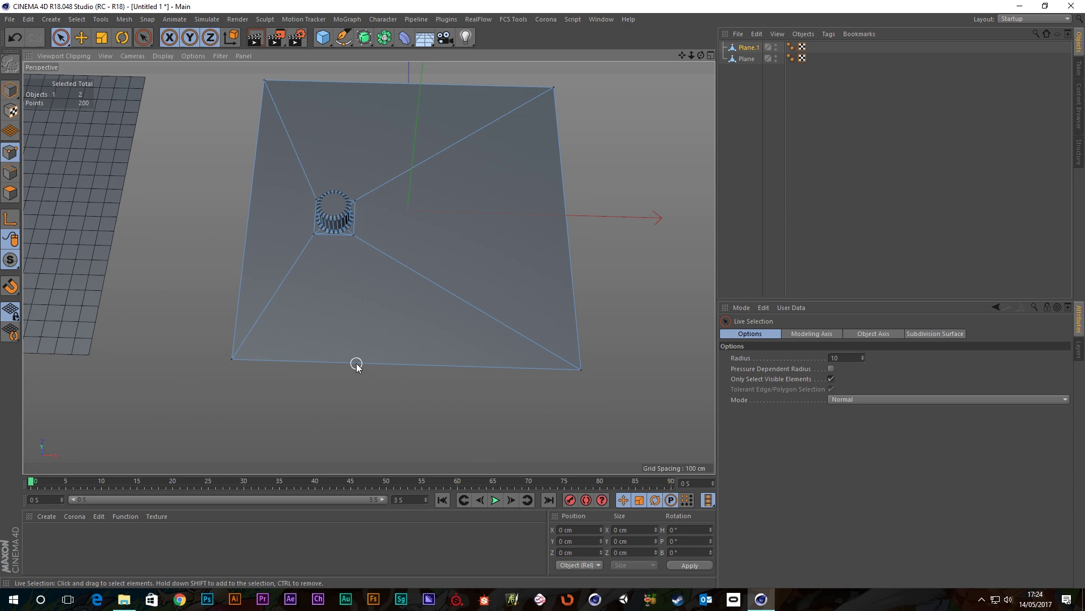
left_click(10, 173)
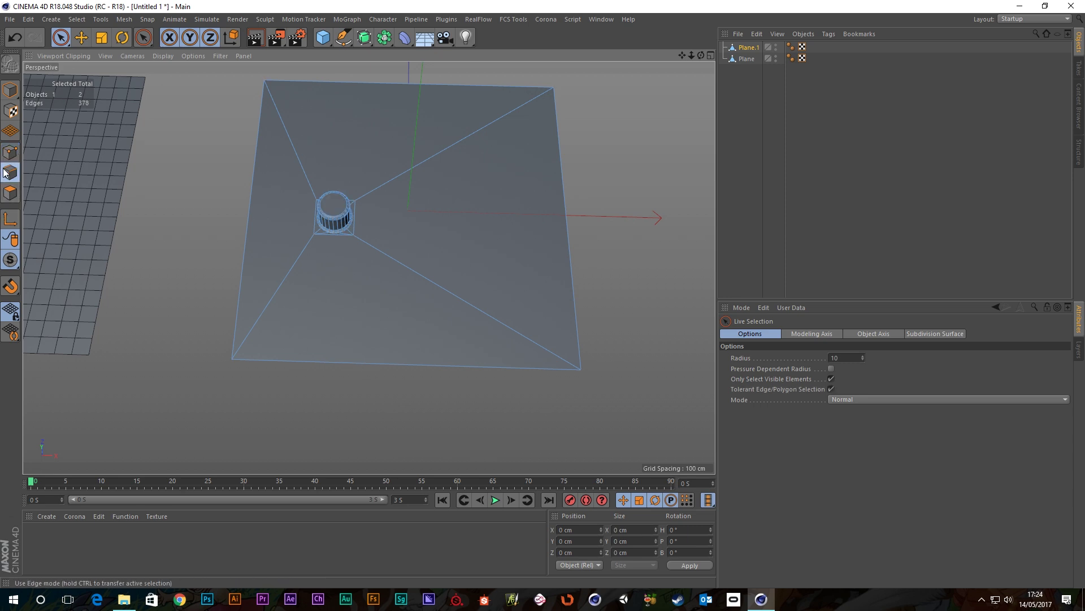
left_click(327, 361)
scroll(327, 247, "up", 10)
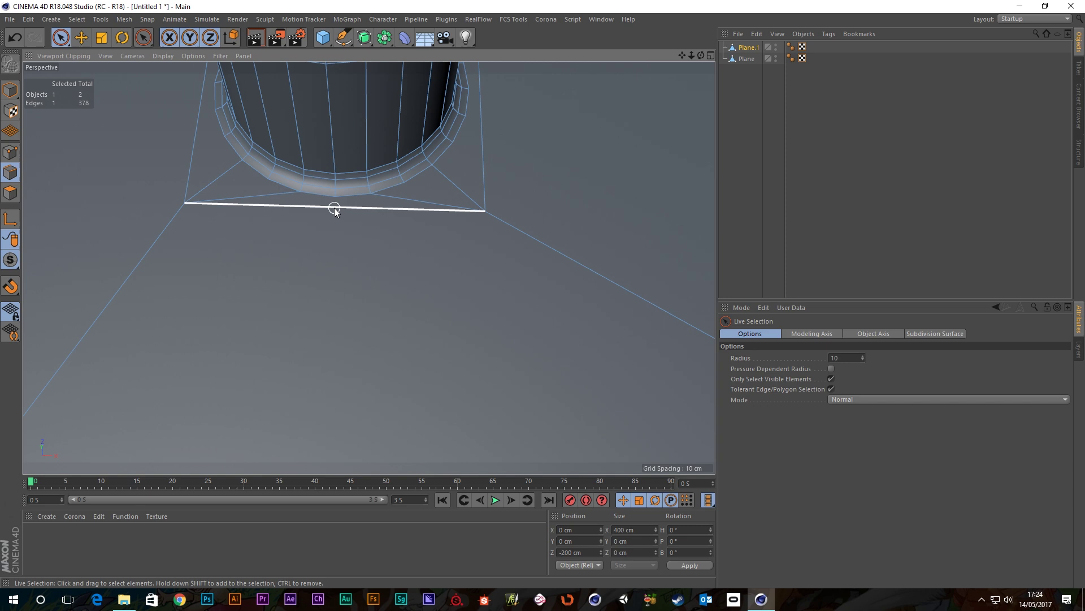
left_click(334, 209, "shift")
scroll(356, 274, "down", 10)
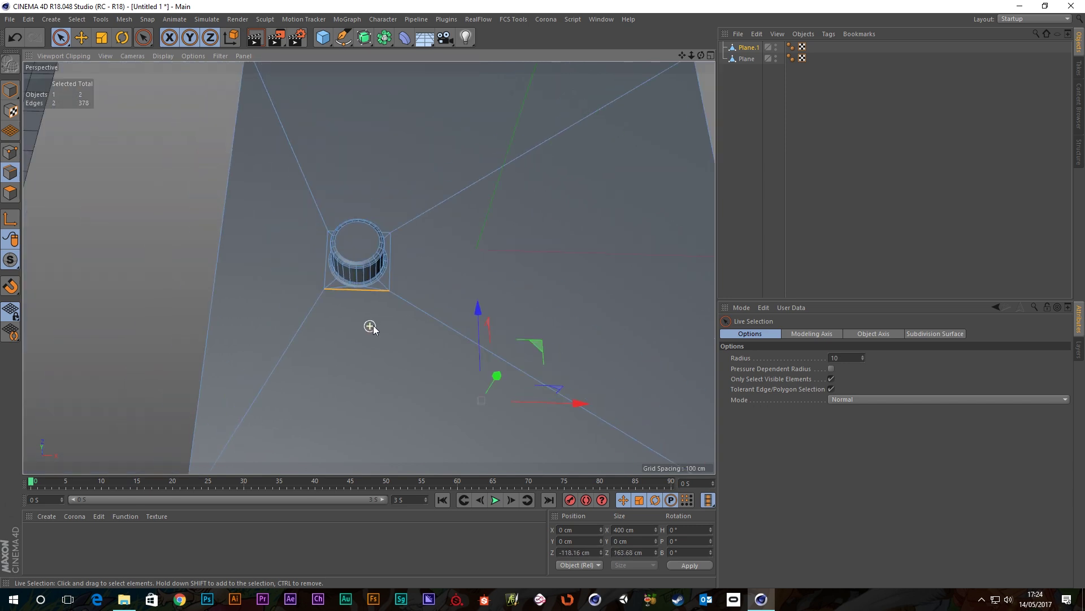
right_click(354, 236)
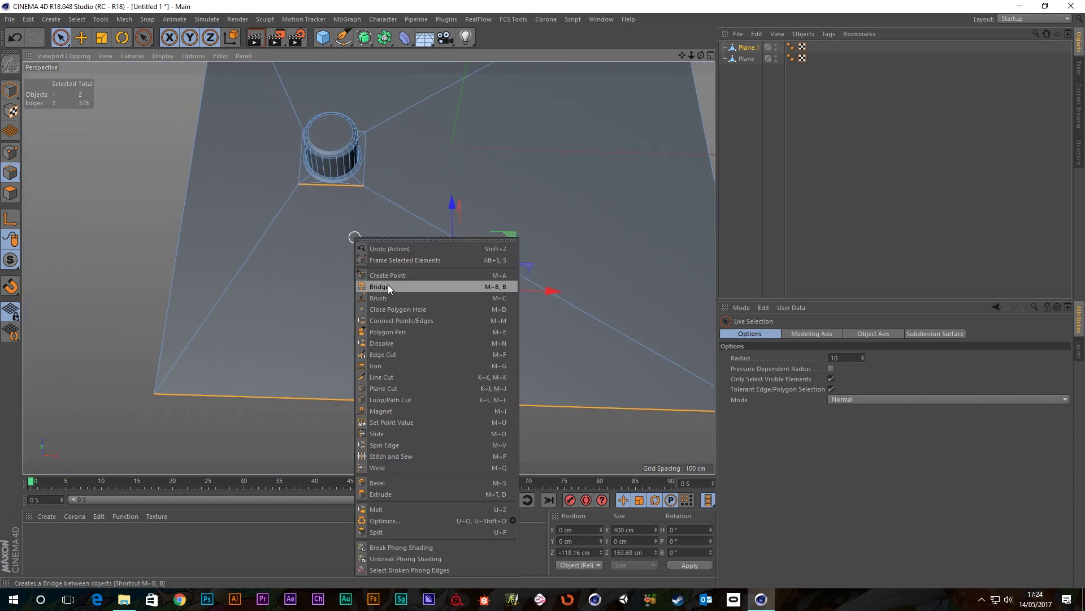
left_click(402, 321)
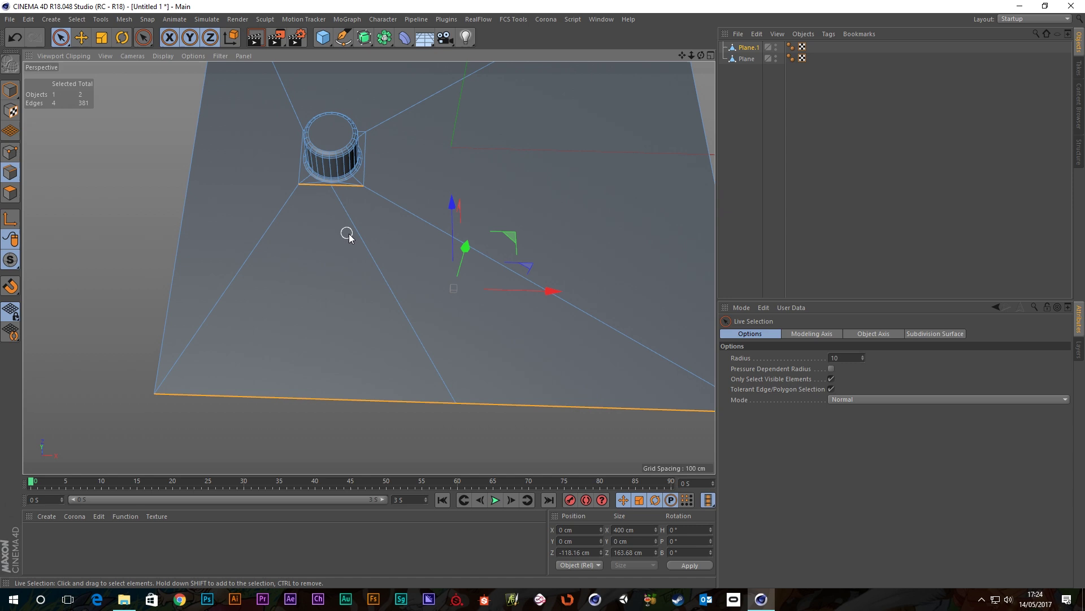
left_click(410, 446)
In Points mode, connect the base rim's front point to the midpoint of the inset square's front edge, and deselect the points.
scroll(259, 184, "up", 10)
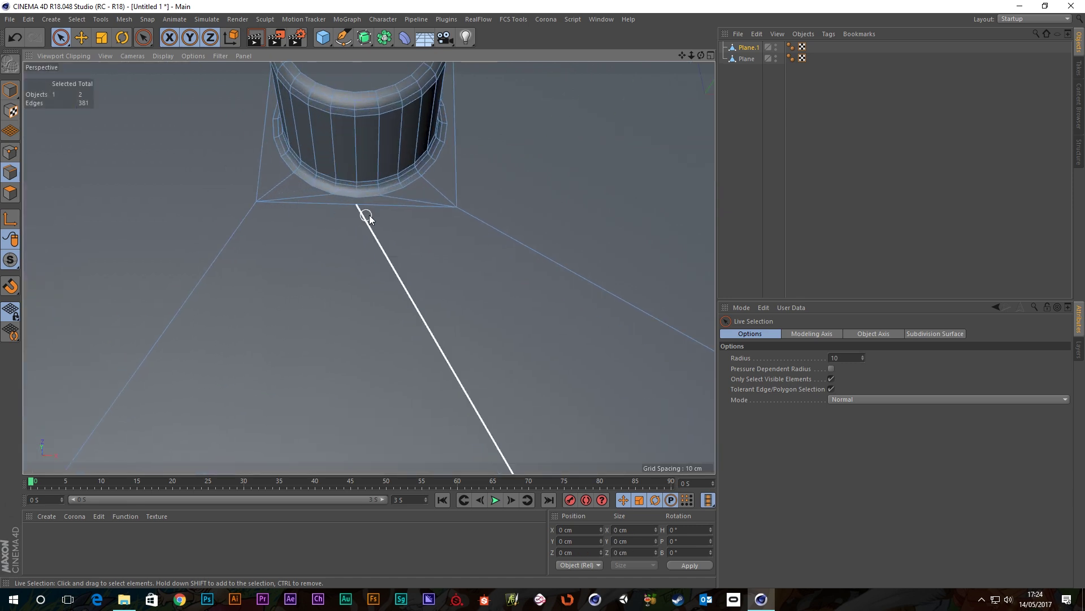
scroll(342, 195, "up", 2)
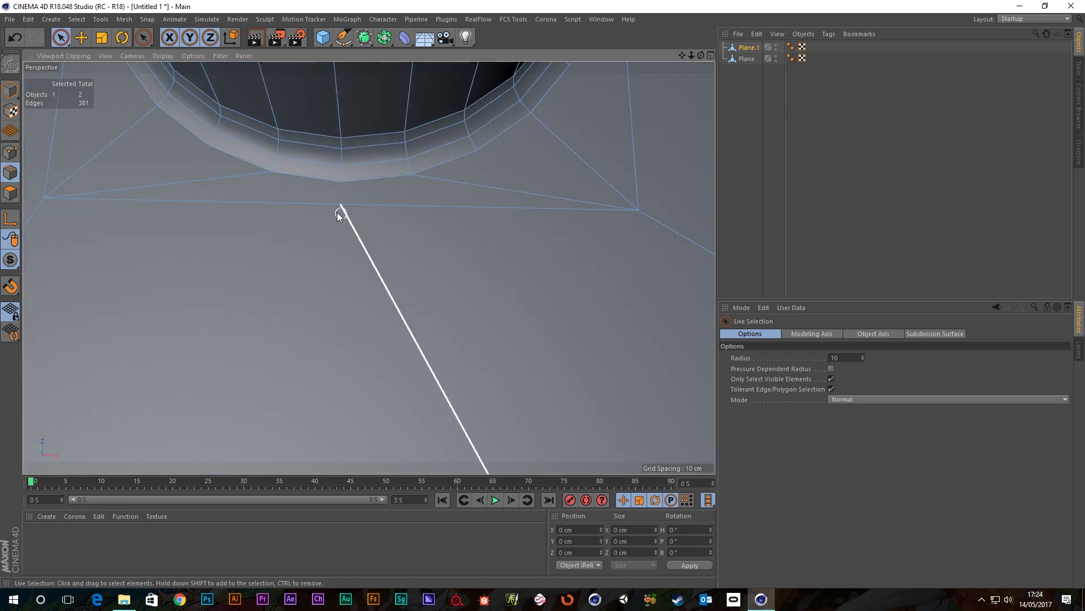
left_click(11, 153)
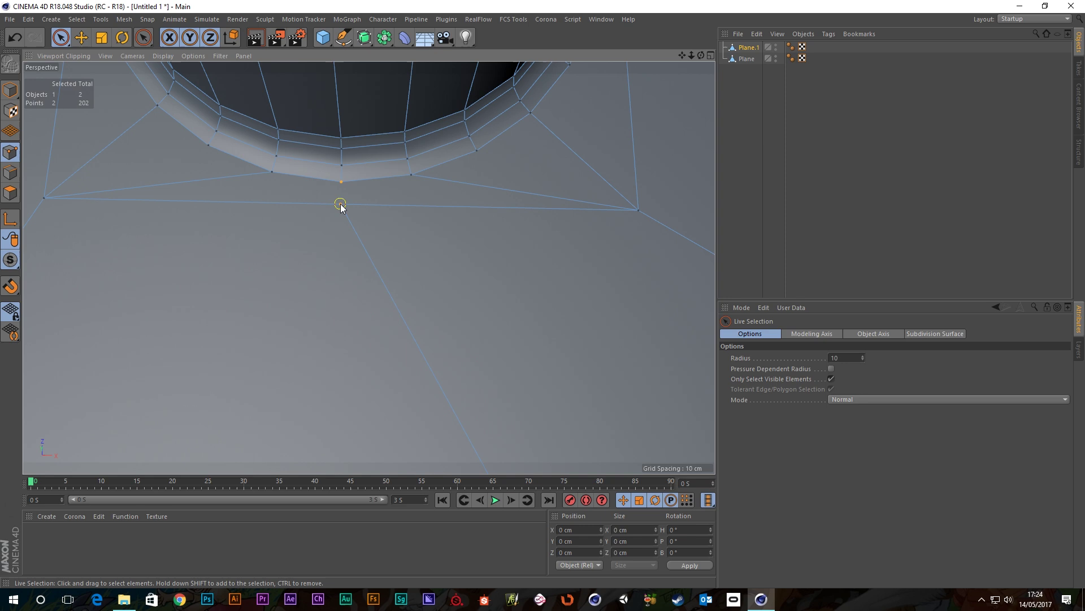
left_click(340, 204, "shift")
right_click(292, 221)
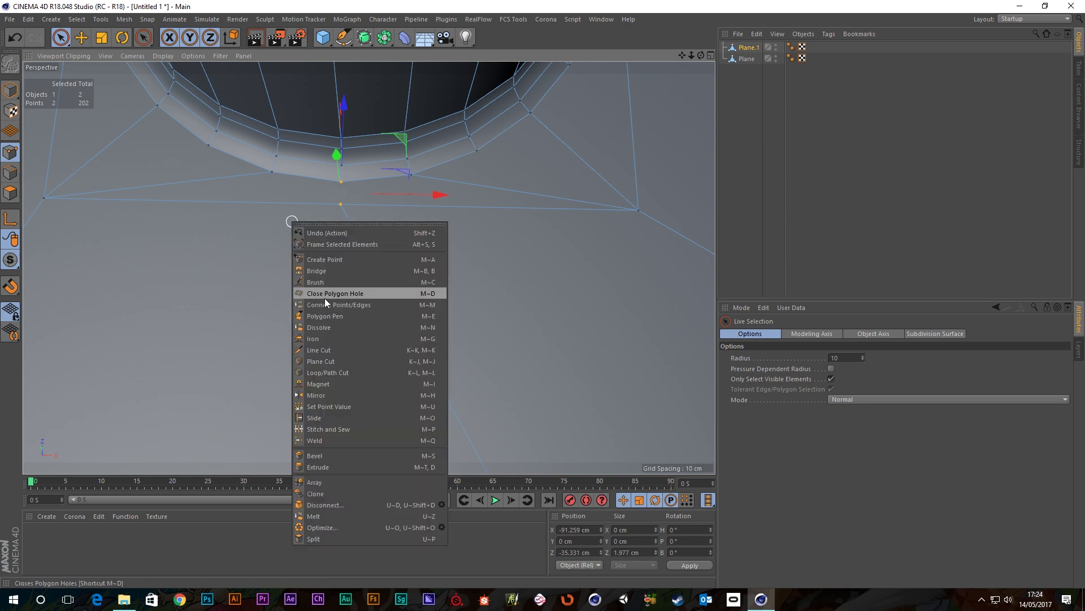
left_click(343, 304)
left_click_drag(462, 195, 389, 189, "alt")
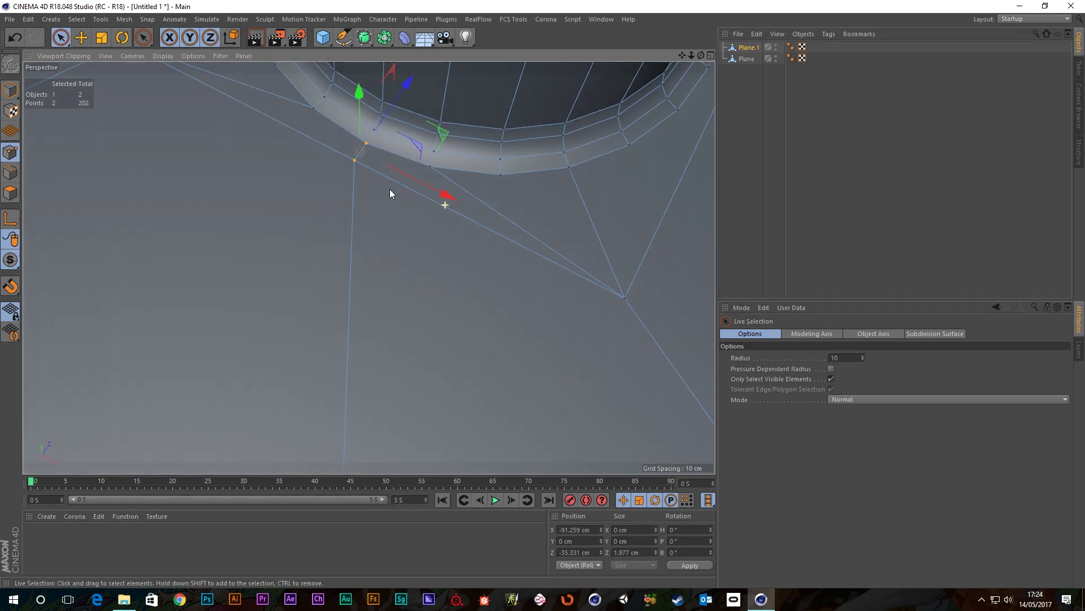
left_click(490, 273)
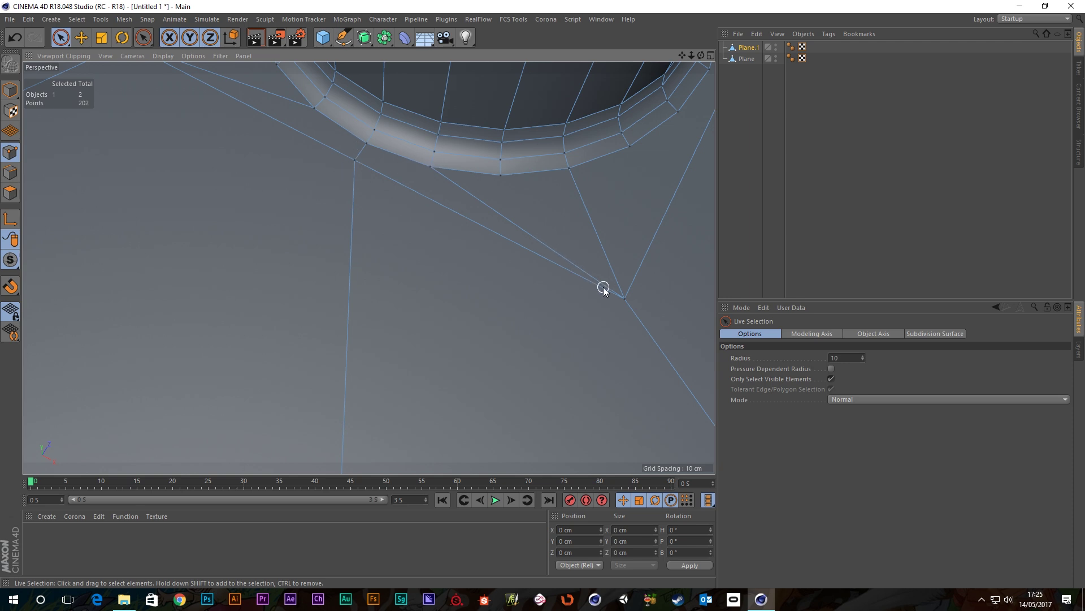
Examine the edge flow around the cylinder's base and across the whole single-polygon plane.
scroll(291, 138, "down", 3)
middle_click_drag(291, 137, 341, 209, "alt")
scroll(284, 173, "down", 5)
left_click_drag(285, 169, 463, 225, "alt")
scroll(463, 226, "down", 6)
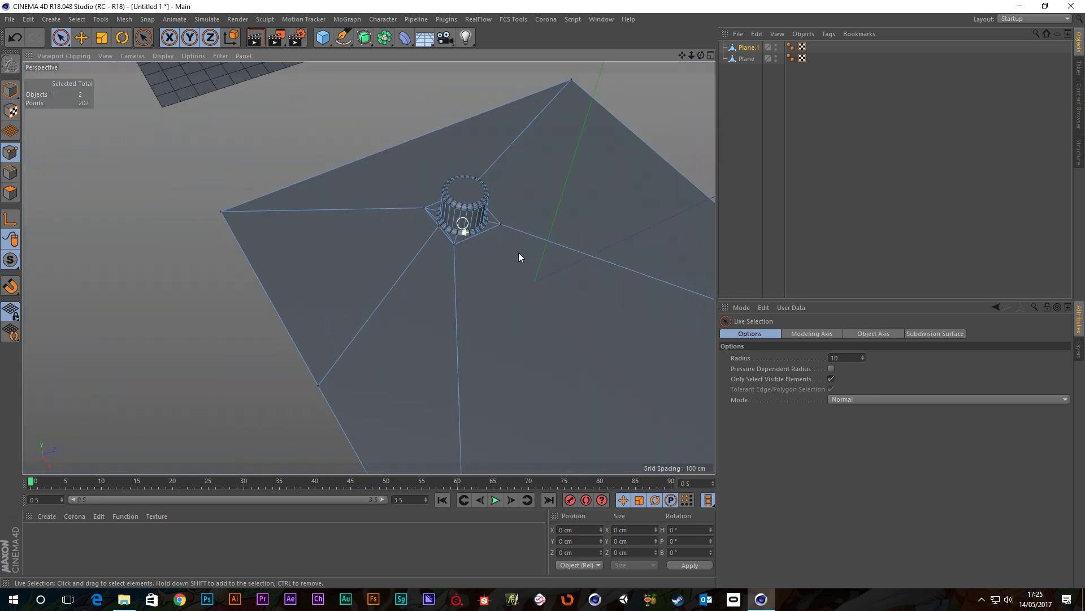
scroll(518, 252, "down", 3)
middle_click_drag(453, 260, 388, 248, "alt")
scroll(364, 228, "down", 4)
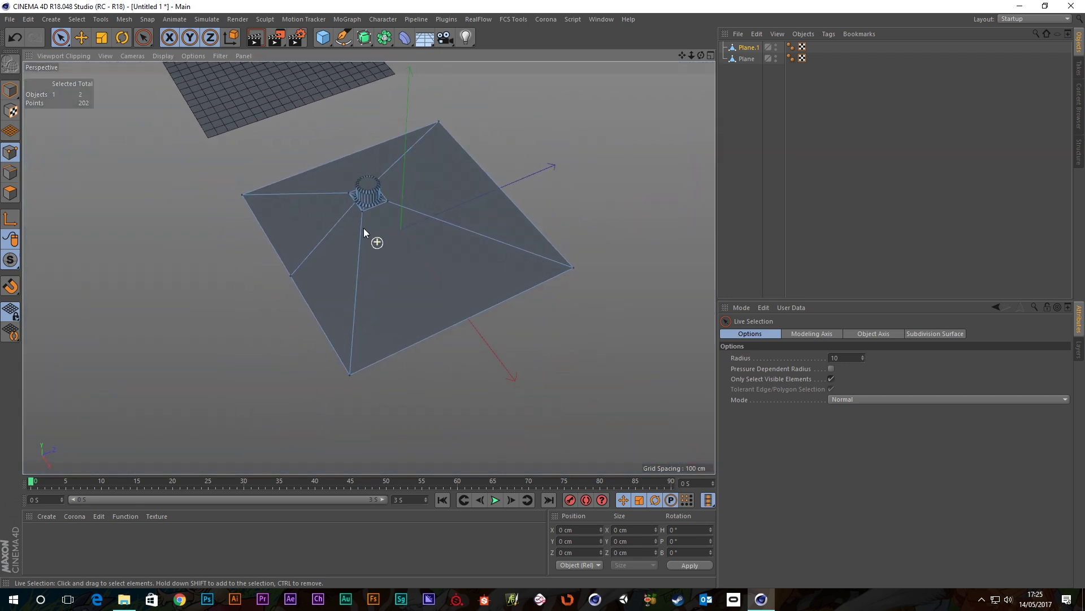
left_click_drag(332, 231, 274, 177, "alt")
middle_click_drag(274, 177, 359, 235, "alt")
mouse_move(360, 236)
left_mouse_down("alt")
mouse_move(375, 259)
mouse_move(348, 251)
mouse_move(373, 234)
left_mouse_up("alt")
scroll(356, 247, "up", 3)
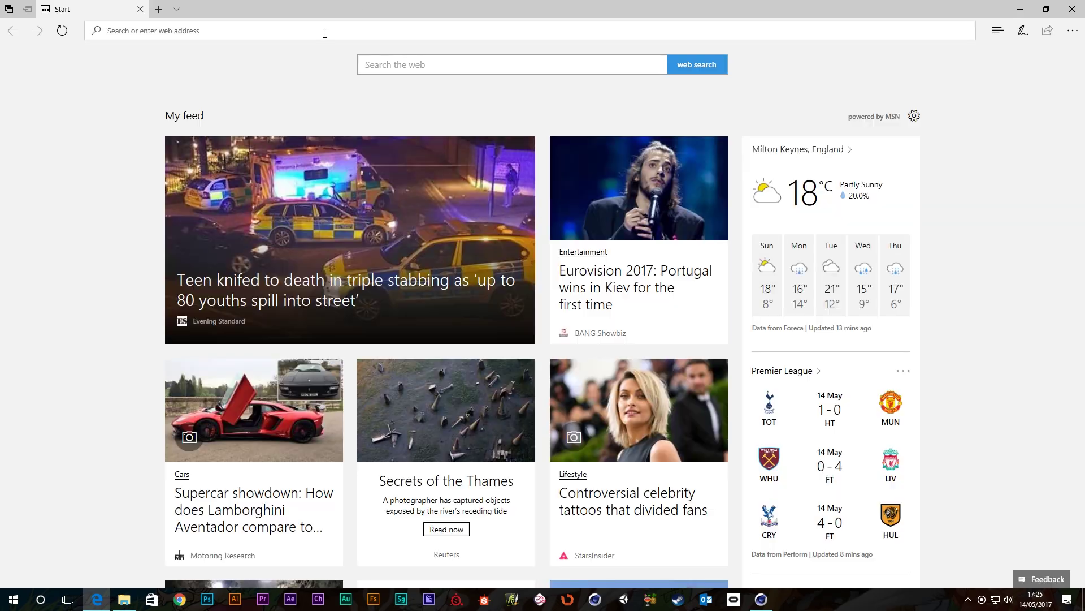
In Microsoft Edge, open digitalmeat.uk, go to its Tutorials page, and view the tutorial poll.
type("digitalmeat.uk/")
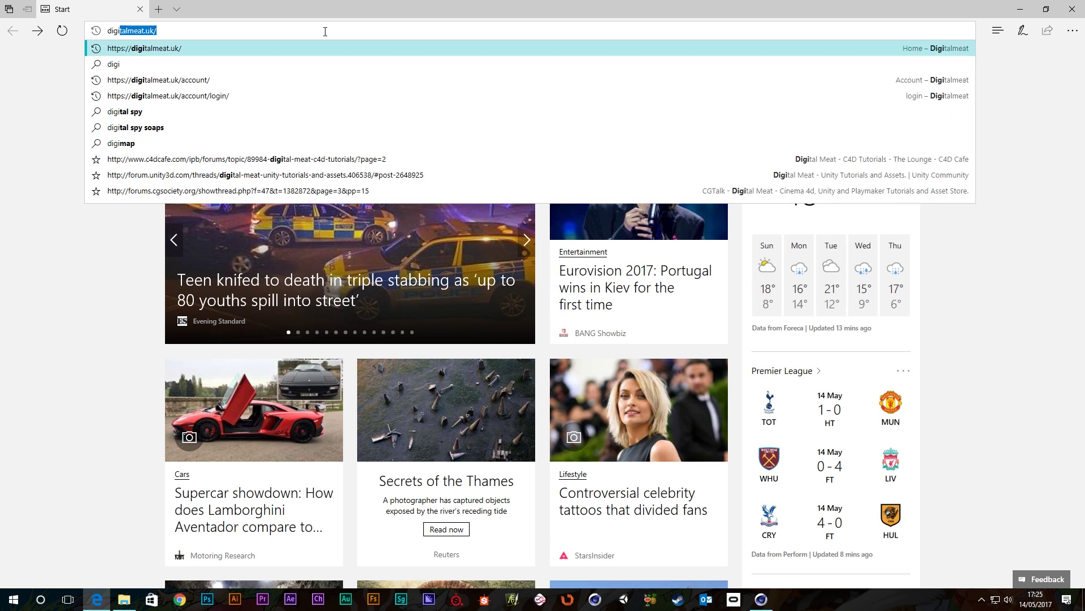
key("Return")
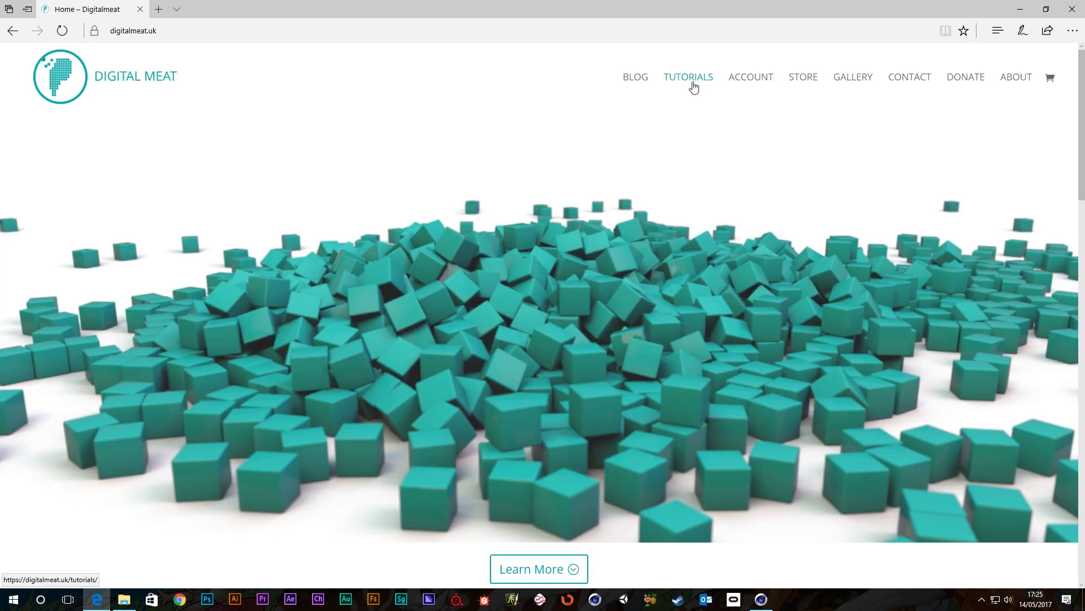
left_click(691, 81)
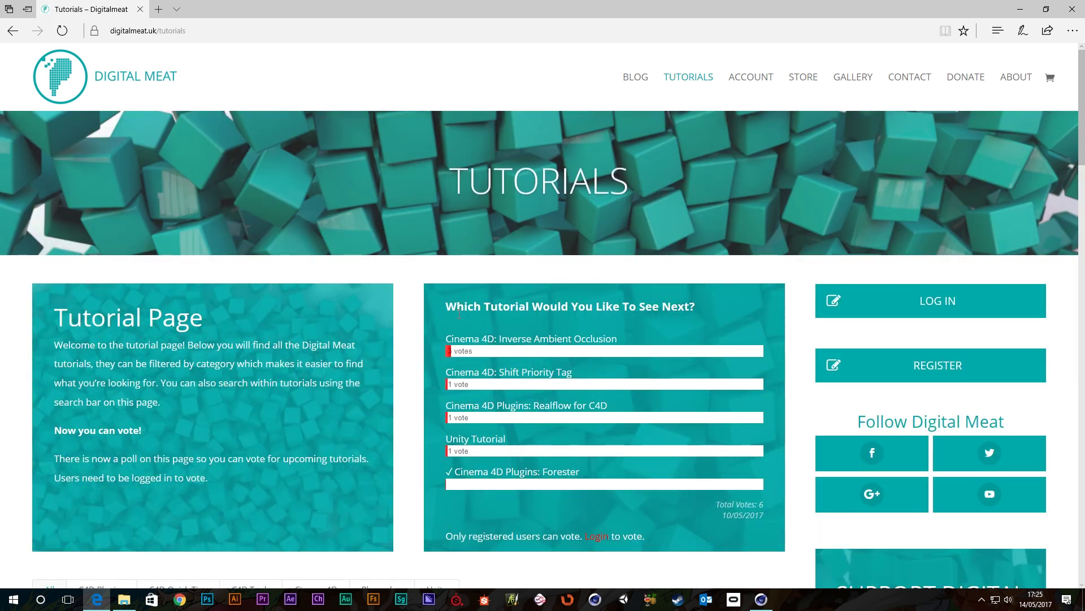
scroll(693, 266, "down", 1)
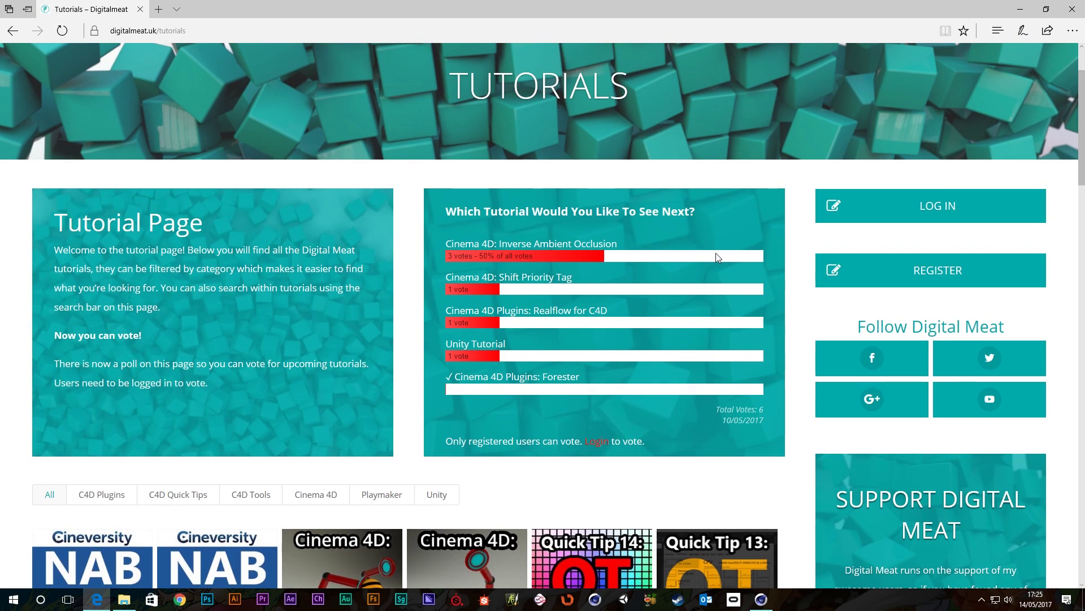
scroll(715, 252, "up", 1)
scroll(718, 252, "down", 1)
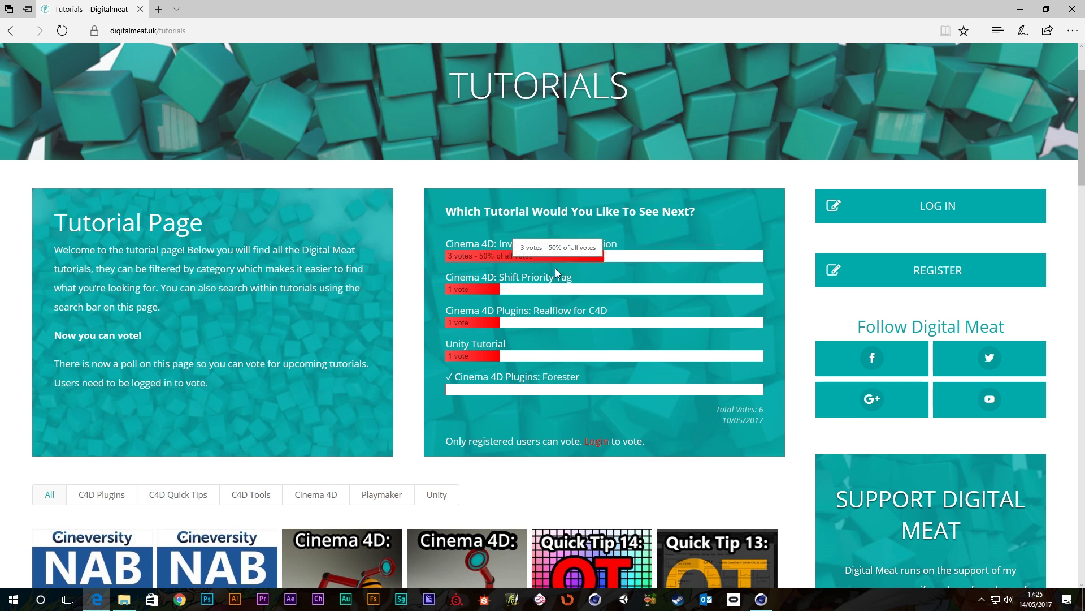
Open the Cineversity NAB 2017 Talks Batch 2 entry, look through its videos, and return to the Tutorials page.
scroll(556, 265, "down", 4)
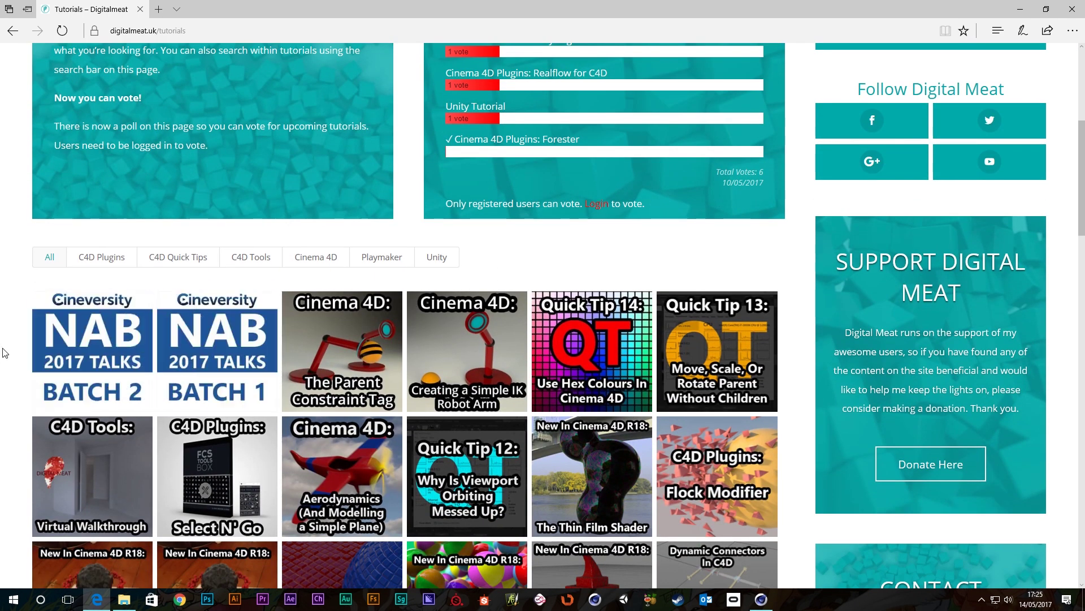
left_click(88, 343)
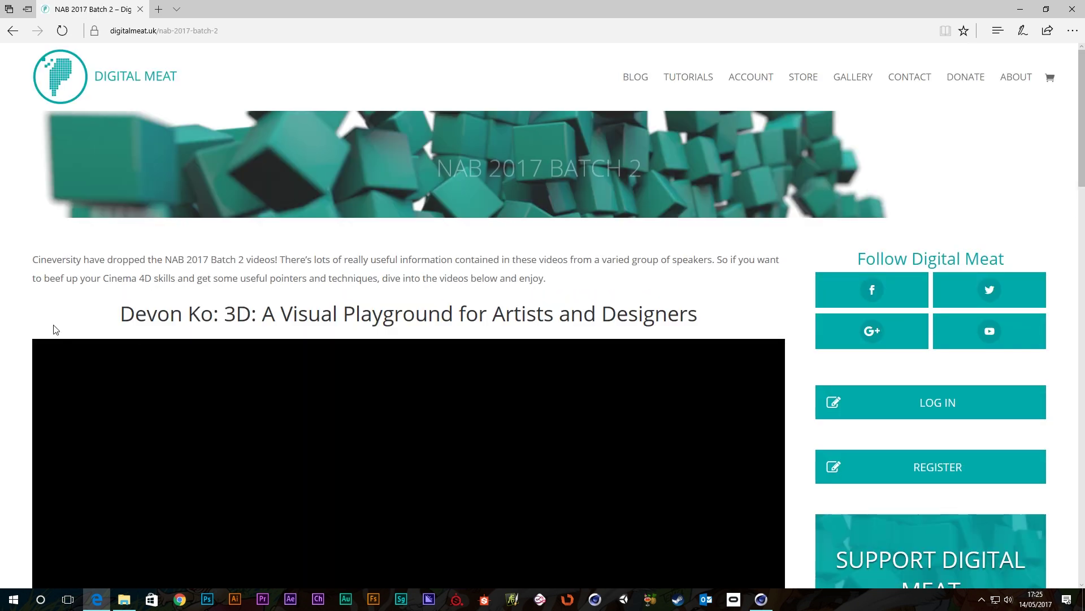
scroll(56, 330, "down", 20)
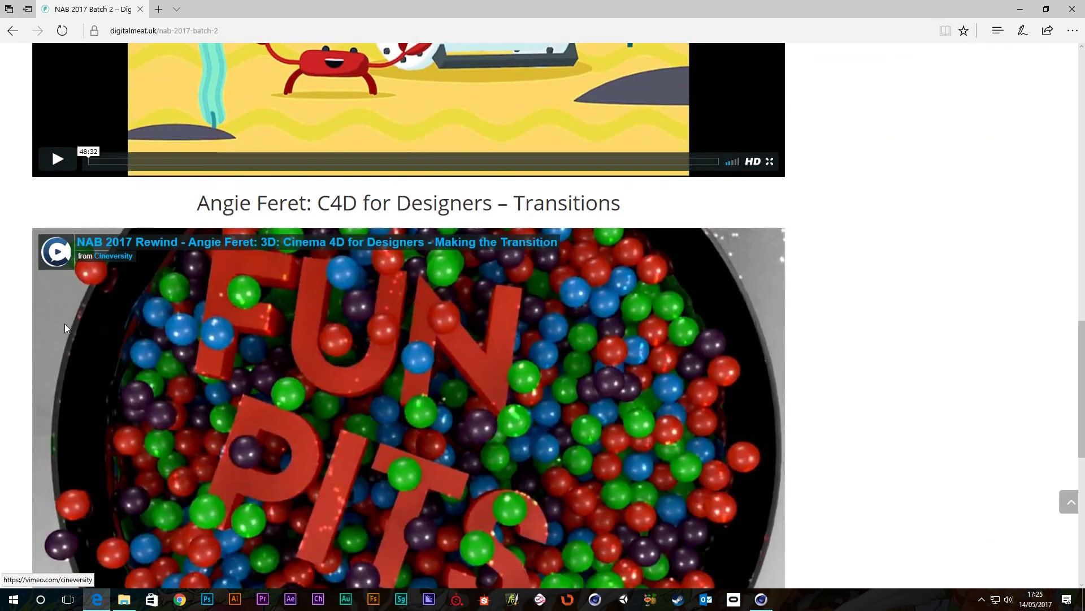
scroll(78, 319, "up", 20)
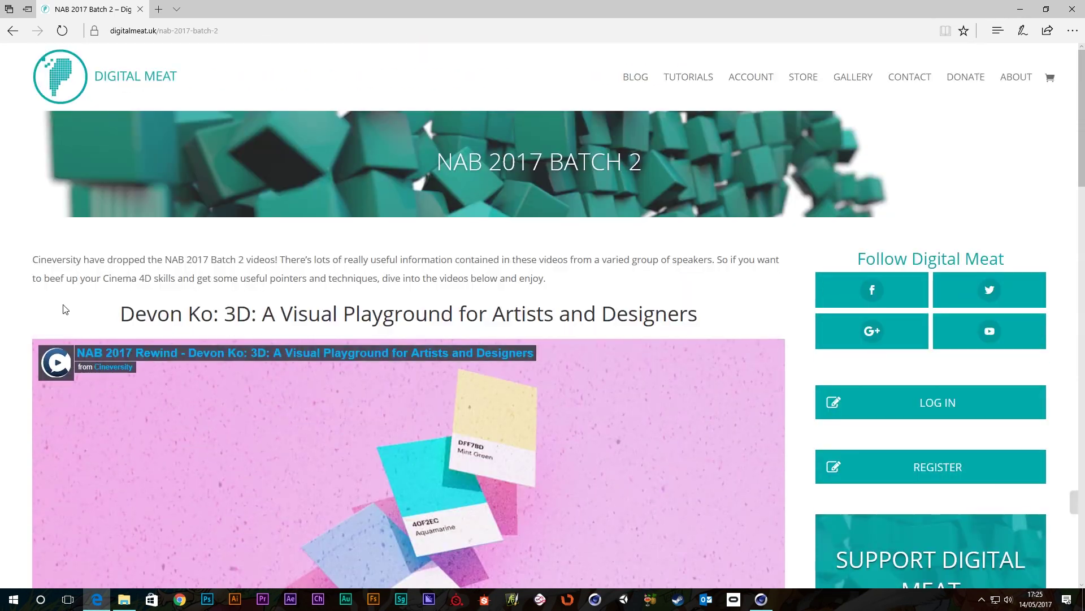
left_click(11, 31)
Look over the tutorial listing and the poll "Which Tutorial Would You Like To See Next?".
scroll(422, 338, "down", 4)
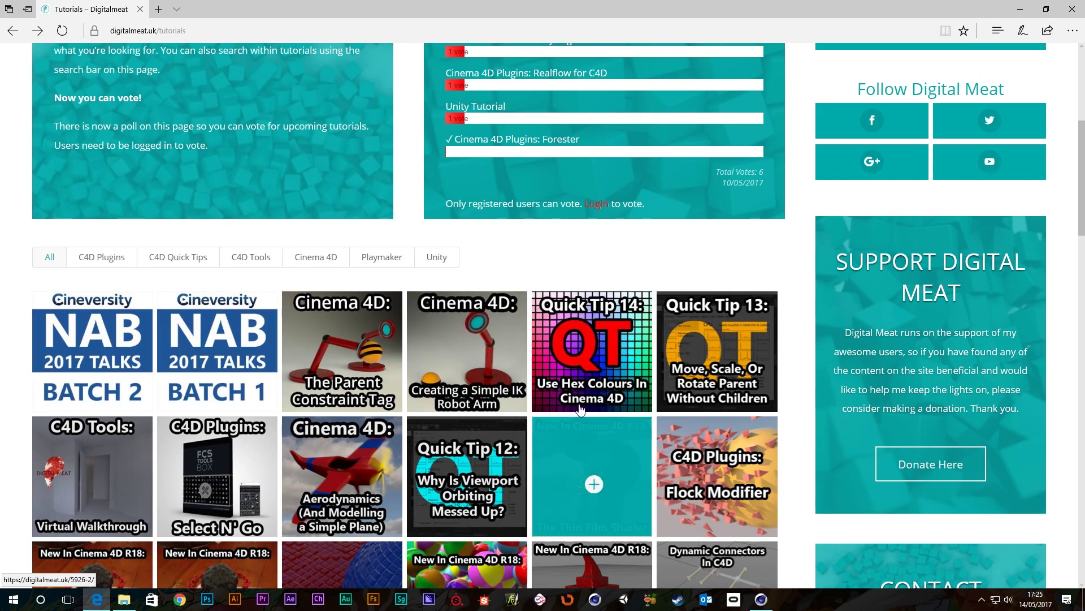
scroll(582, 396, "up", 3)
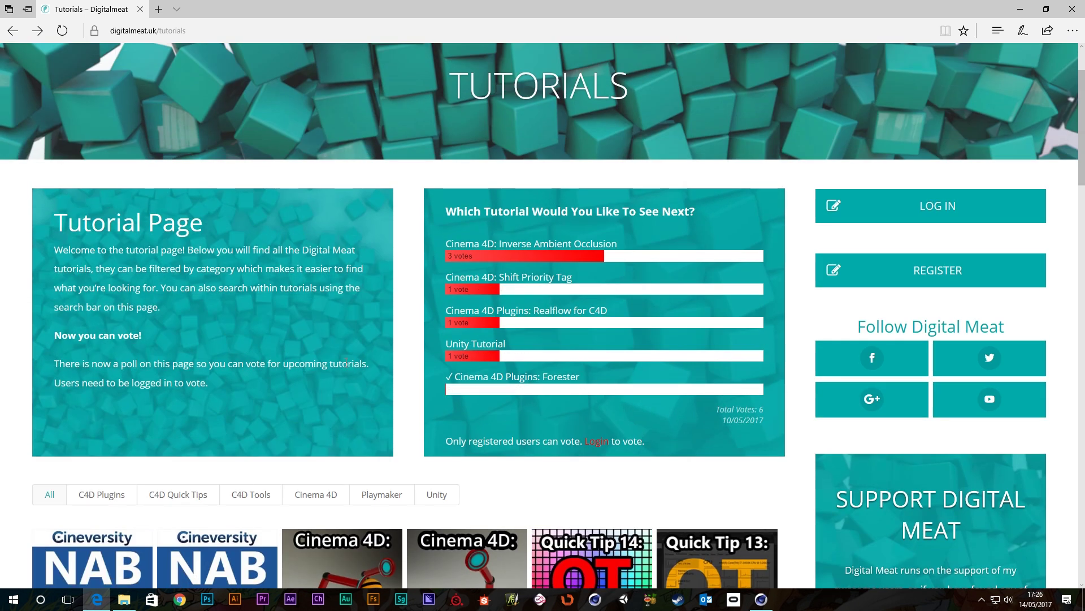
scroll(345, 354, "down", 1)
scroll(452, 354, "up", 2)
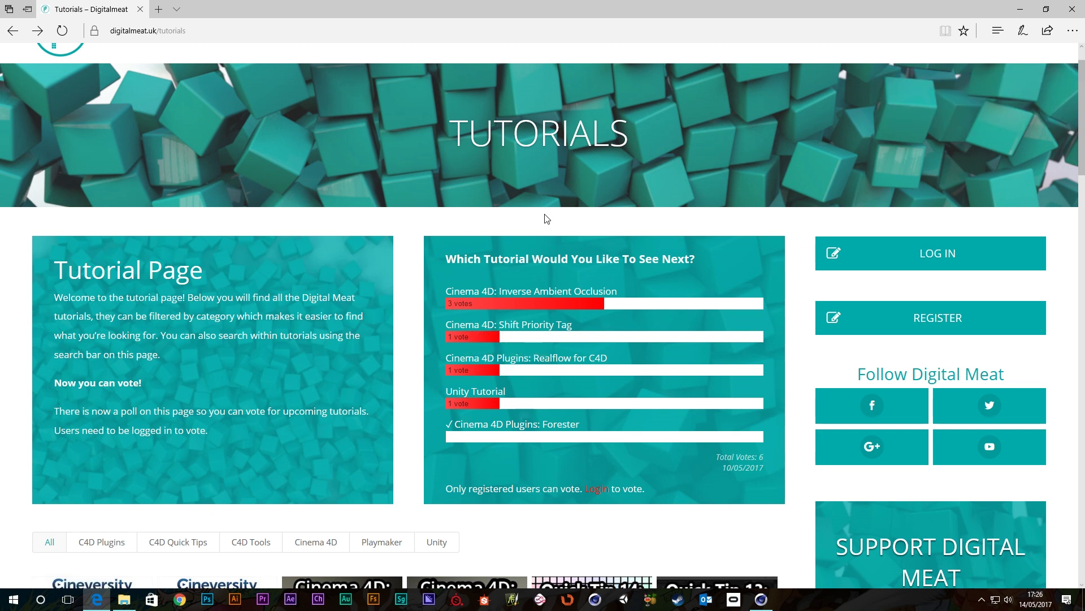
scroll(544, 225, "down", 2)
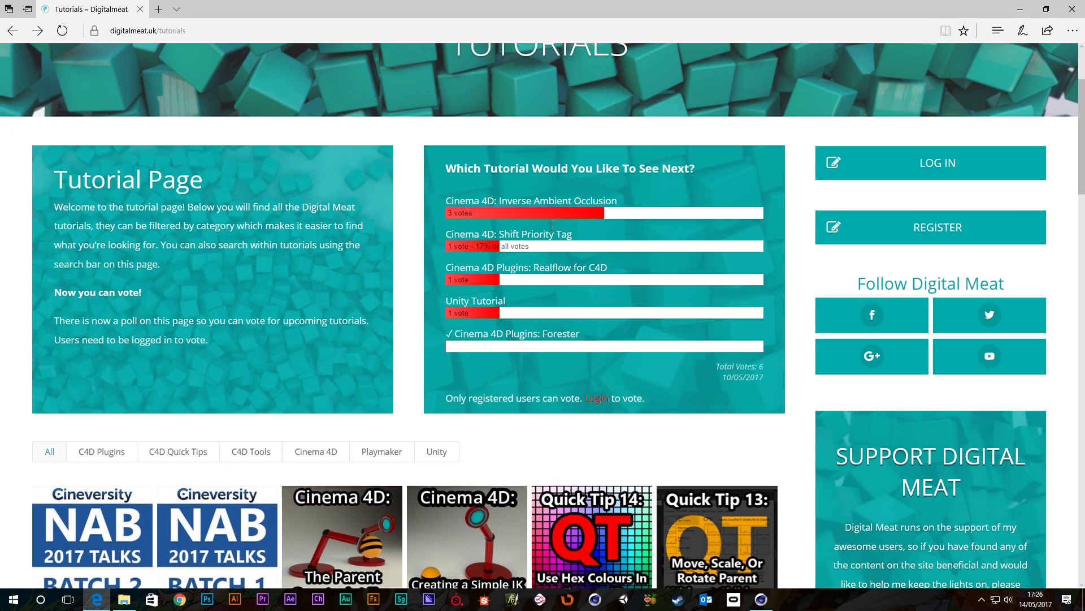
scroll(551, 225, "up", 3)
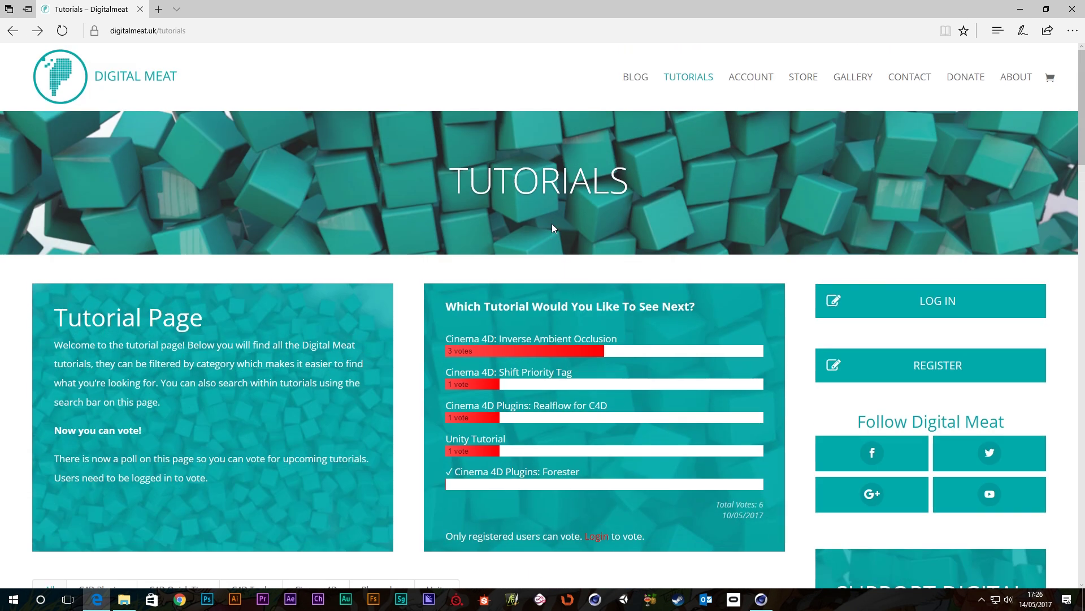